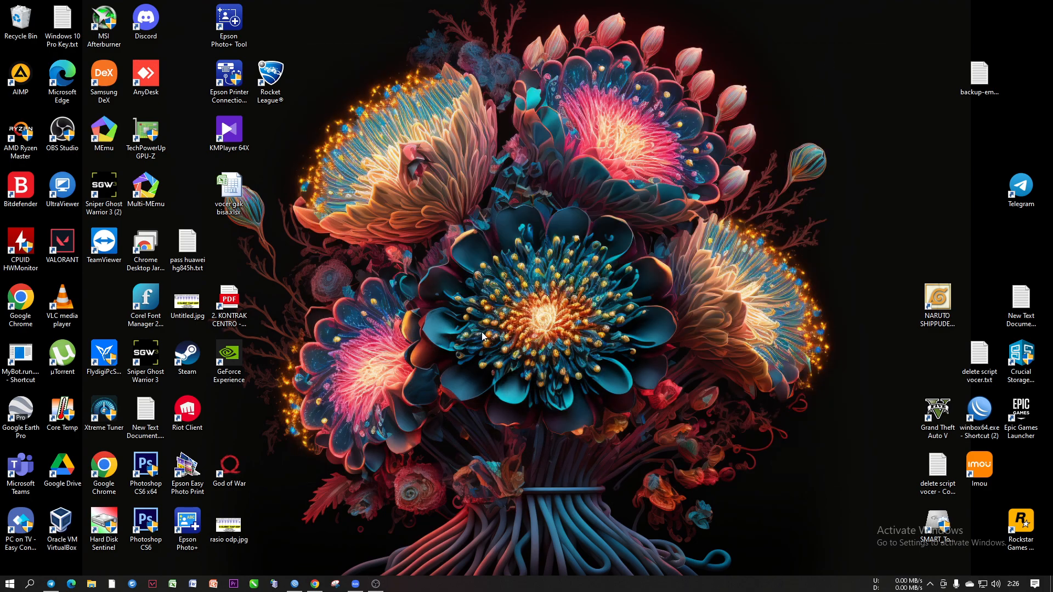
pyautogui.click(461, 312)
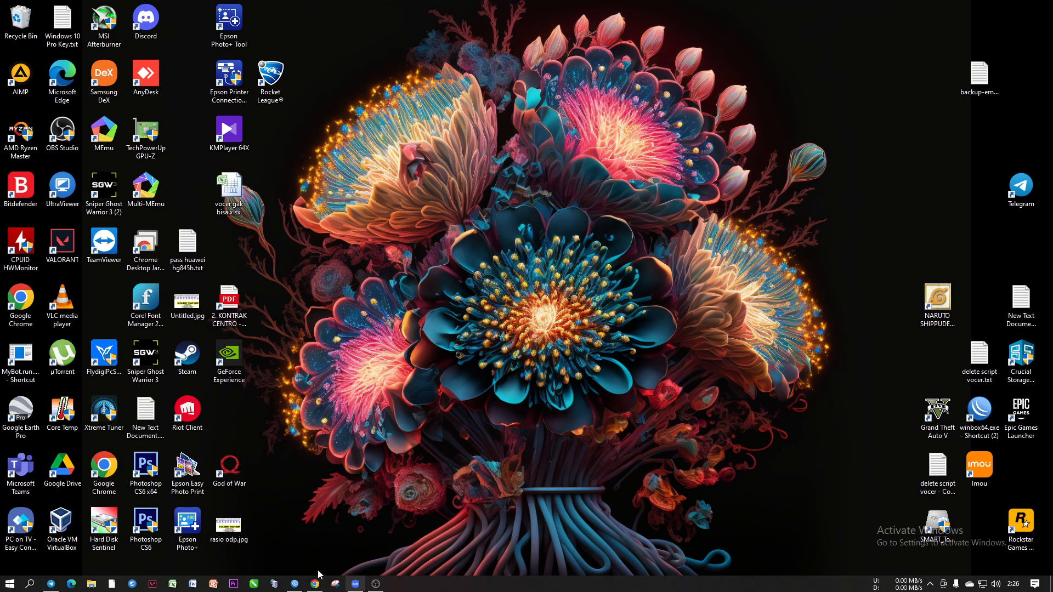
pyautogui.click(274, 585)
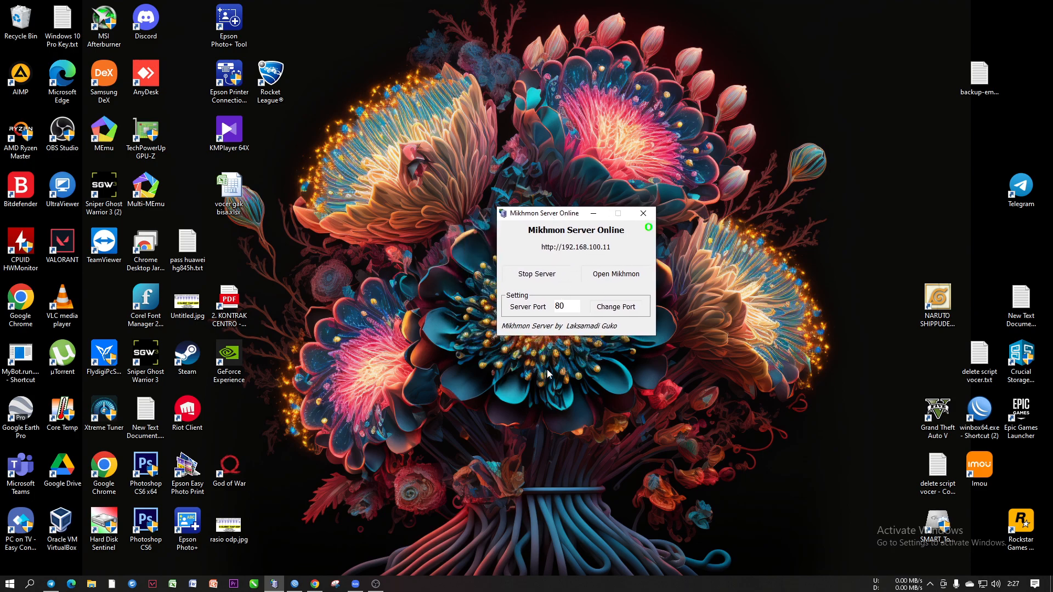
# In a new browser tab, load localhost/admin.php?id=login and log in with the saved admin credentials
pyautogui.click(315, 584)
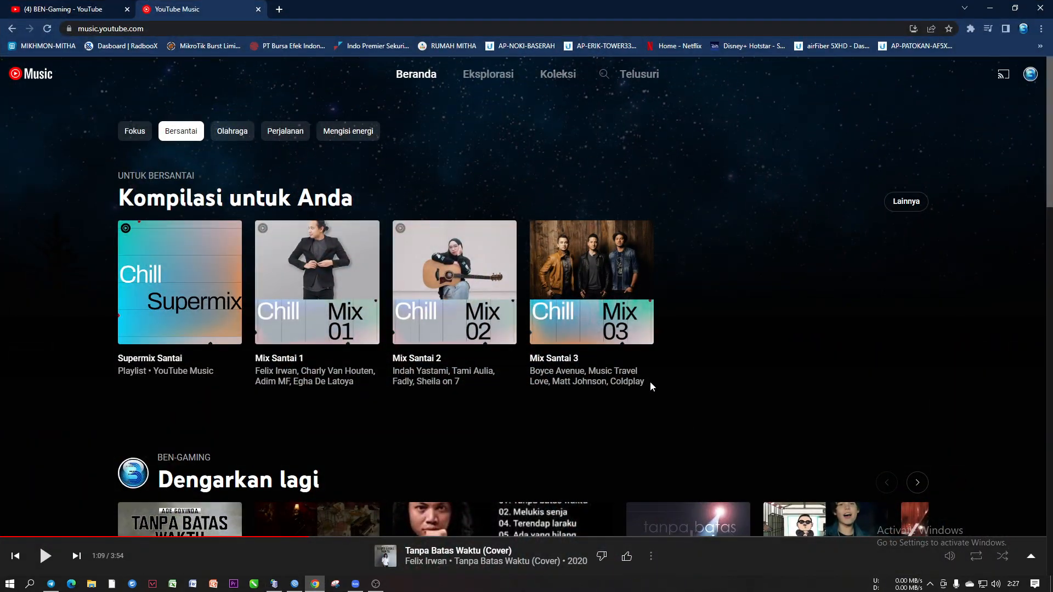
pyautogui.click(285, 10)
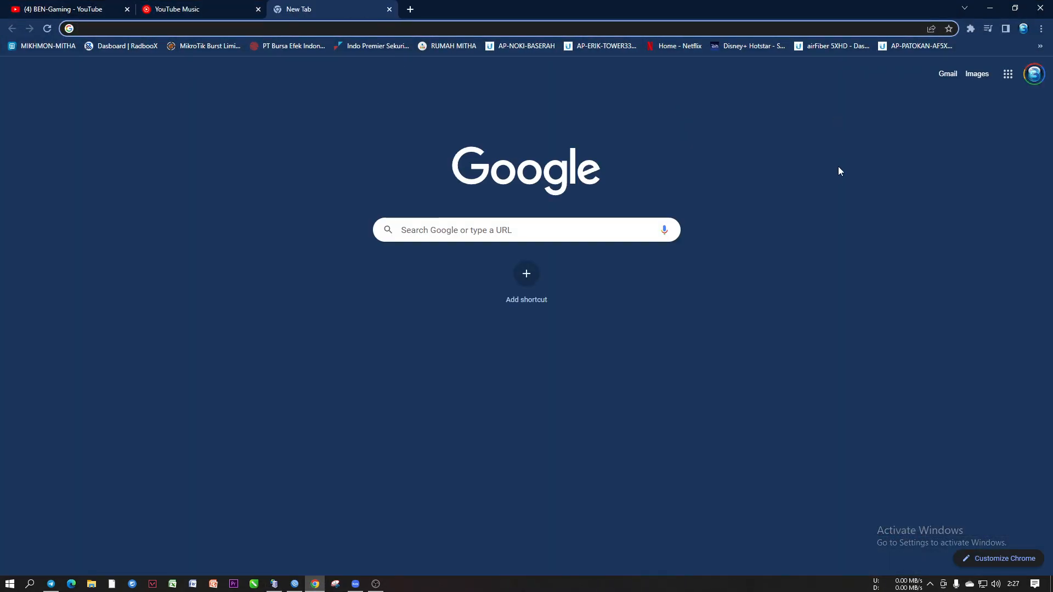
pyautogui.write('localhost/admin.php?id=login')
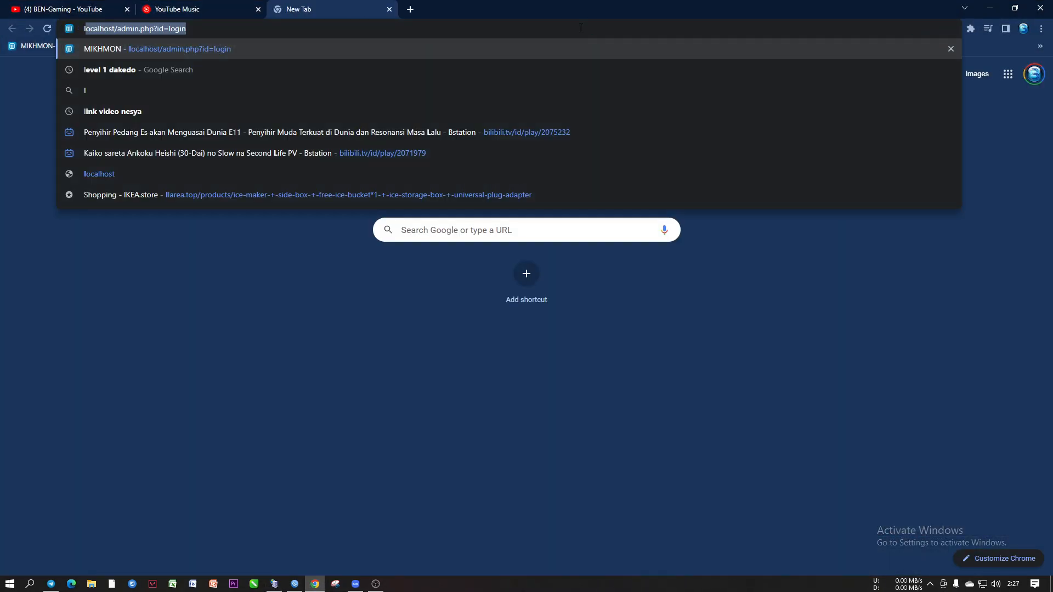
pyautogui.press('Return')
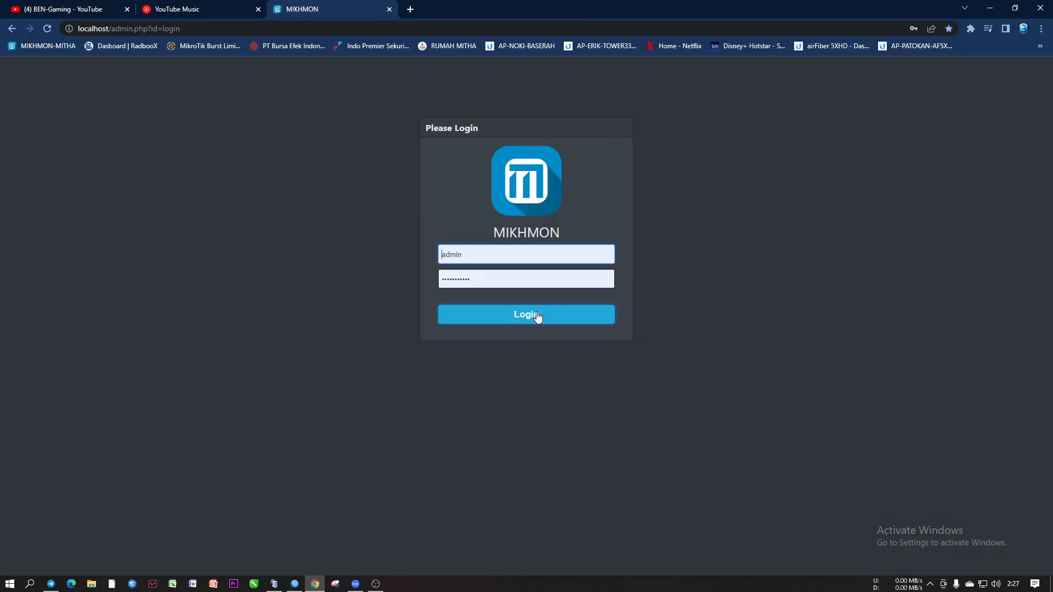
pyautogui.click(538, 316)
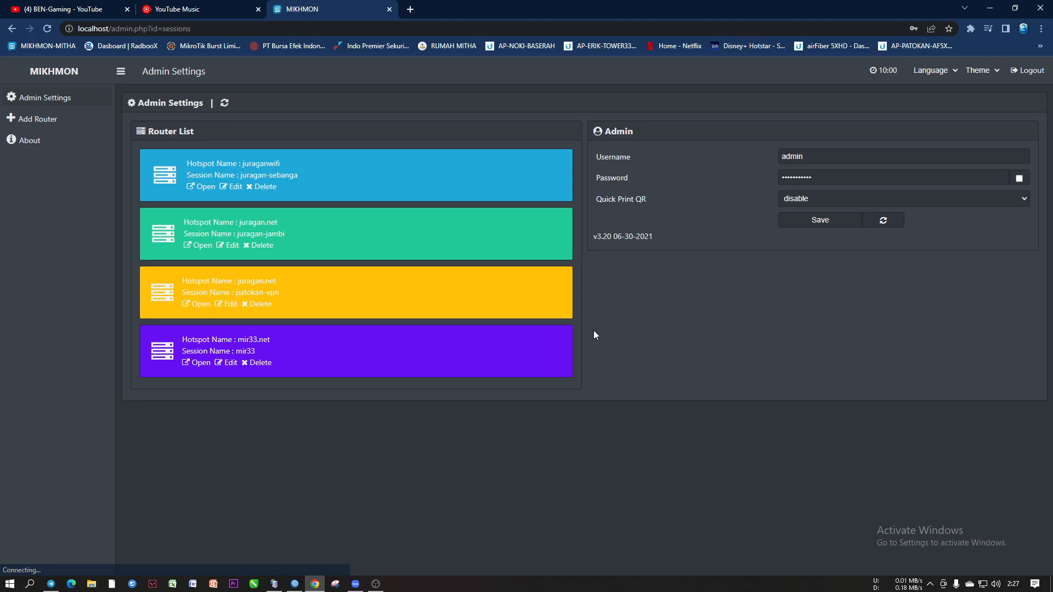
# Open the juraganwifi router session and expand Hotspot > Users in the sidebar
pyautogui.click(203, 187)
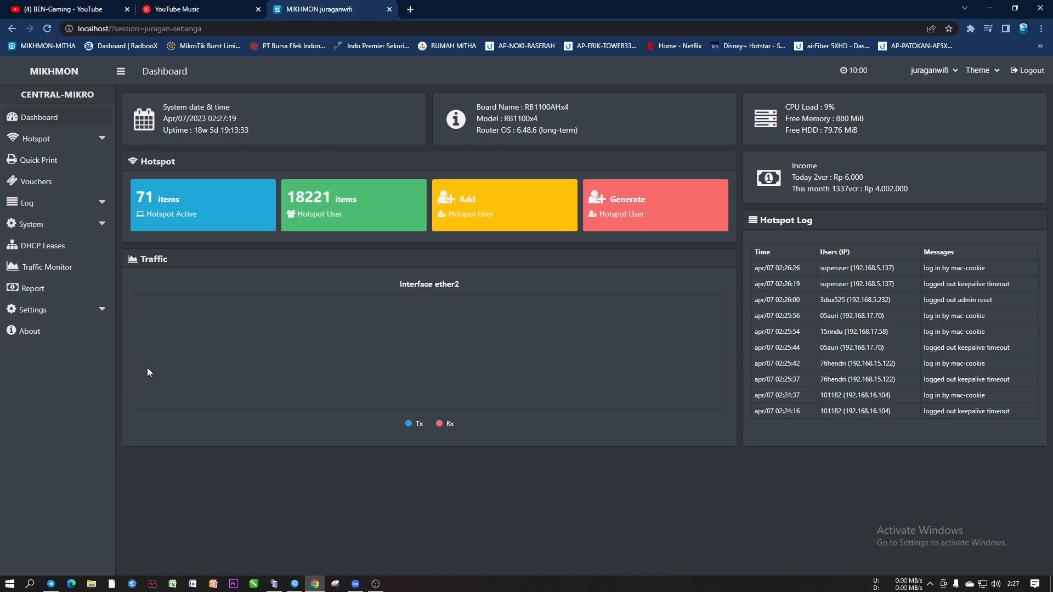
pyautogui.click(55, 140)
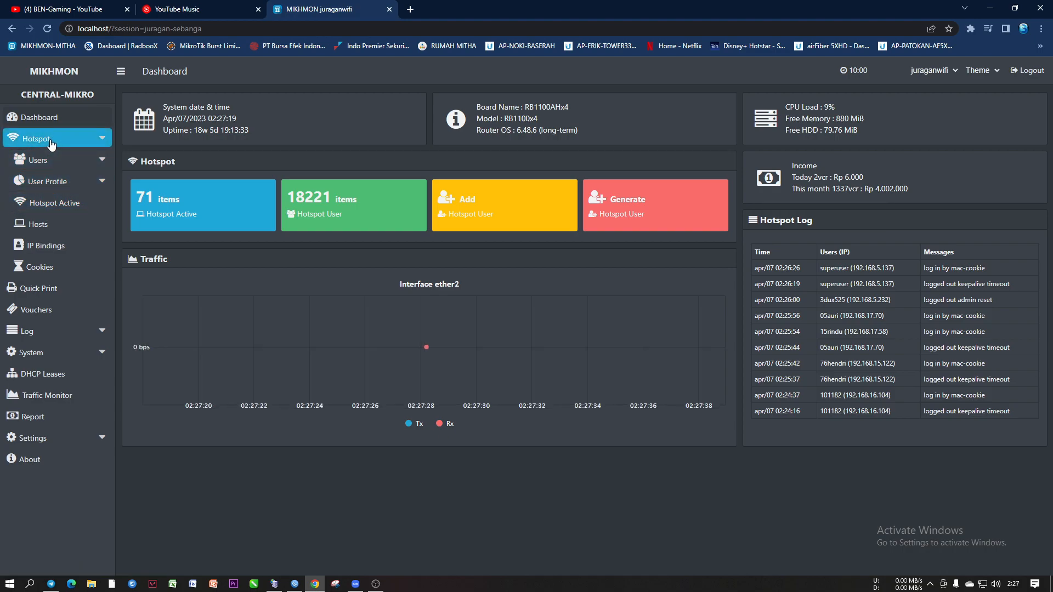
pyautogui.click(54, 165)
pyautogui.click(51, 224)
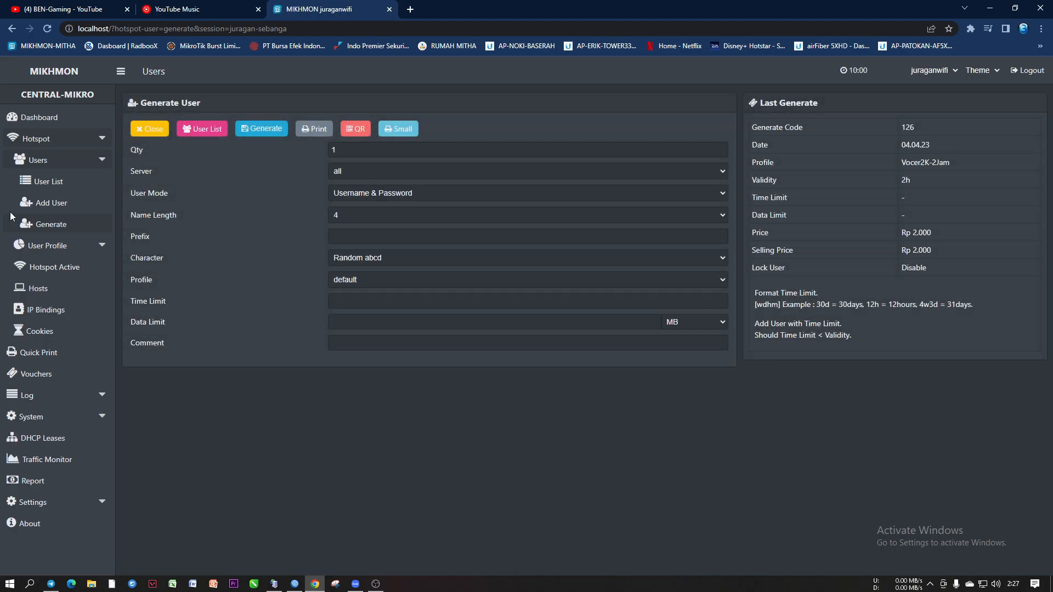
pyautogui.click(22, 117)
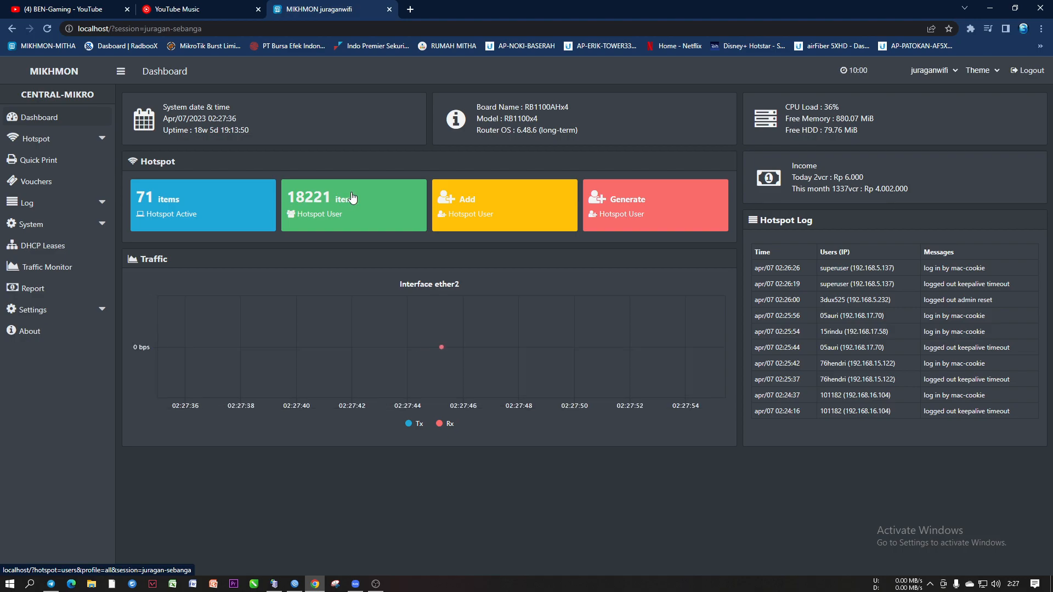
pyautogui.click(57, 139)
pyautogui.click(60, 164)
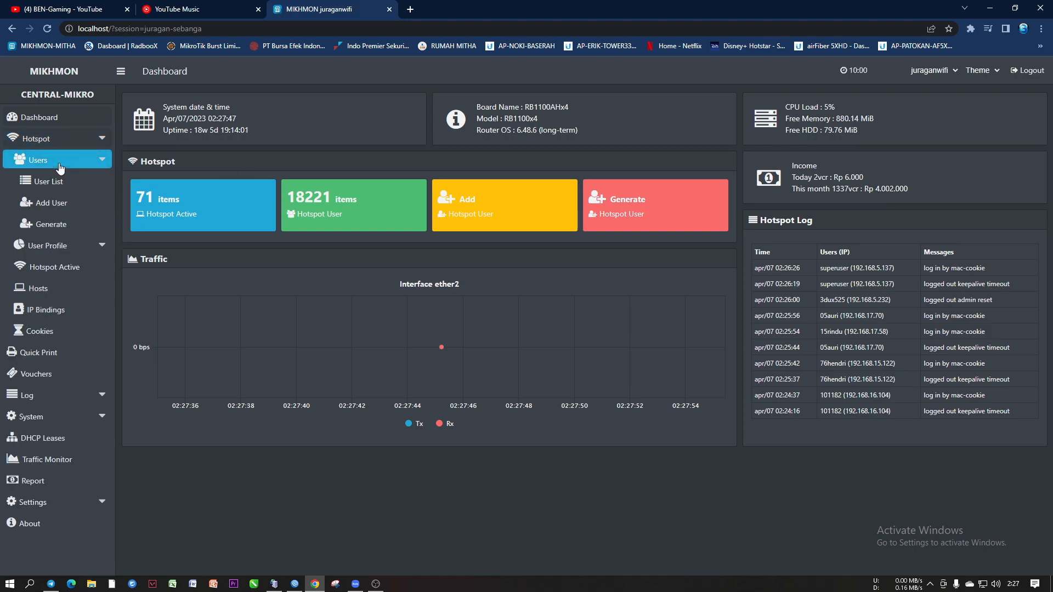
# Open Hotspot > Users > Generate and select the default Qty value of 1
pyautogui.click(52, 224)
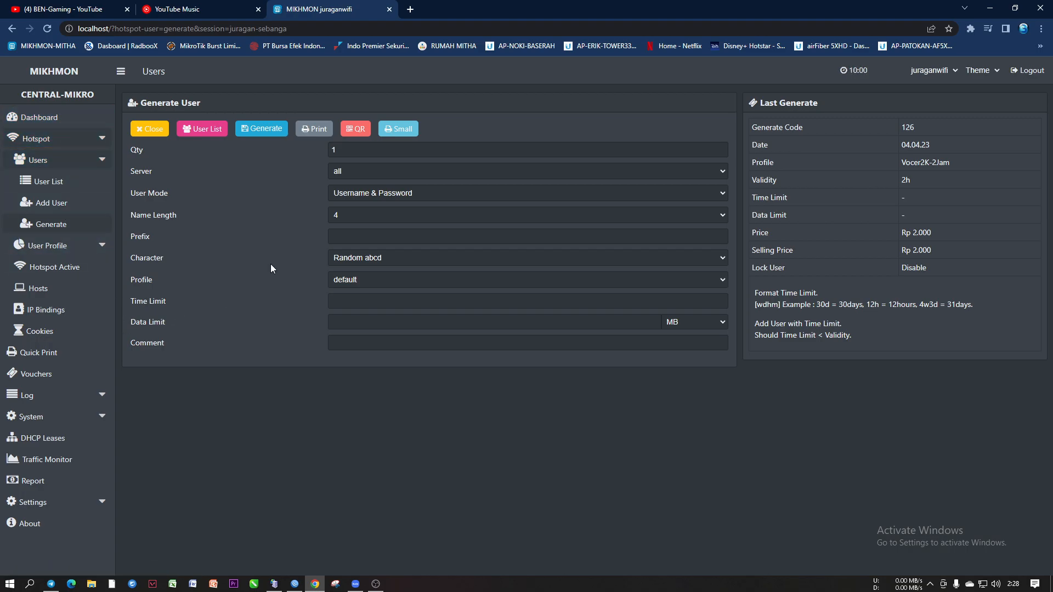
pyautogui.moveTo(341, 156); pyautogui.dragTo(314, 150)
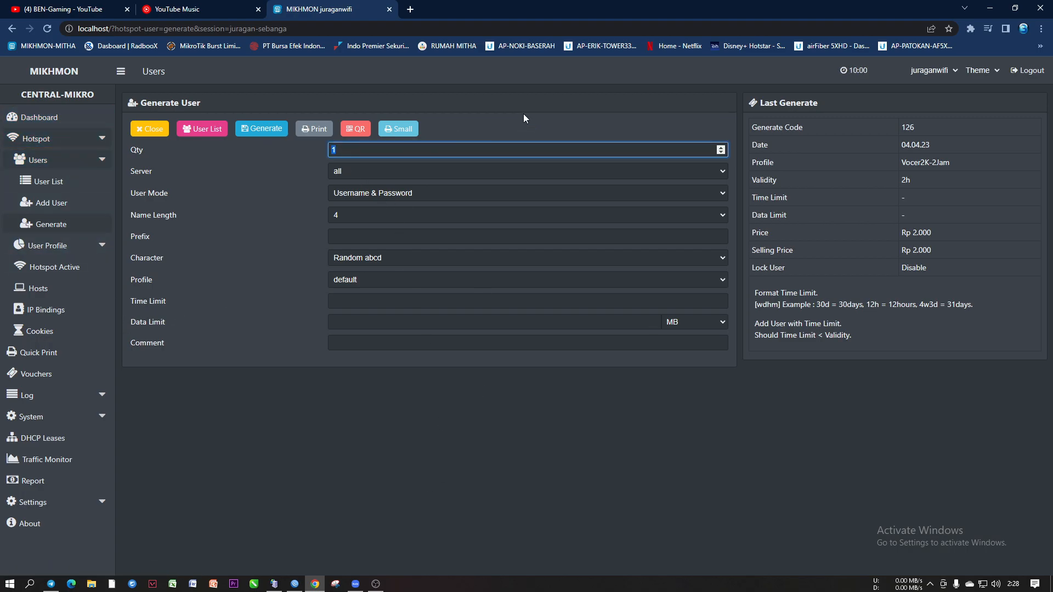
# Change Qty to 400, leaving User Mode as it was
pyautogui.write('400')
pyautogui.click(394, 192)
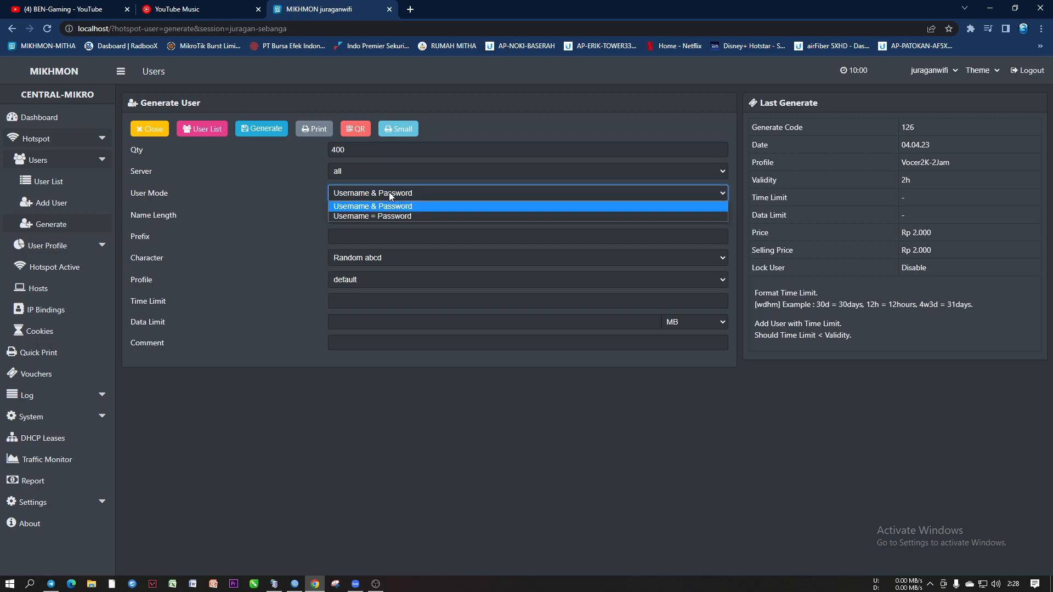
pyautogui.click(389, 192)
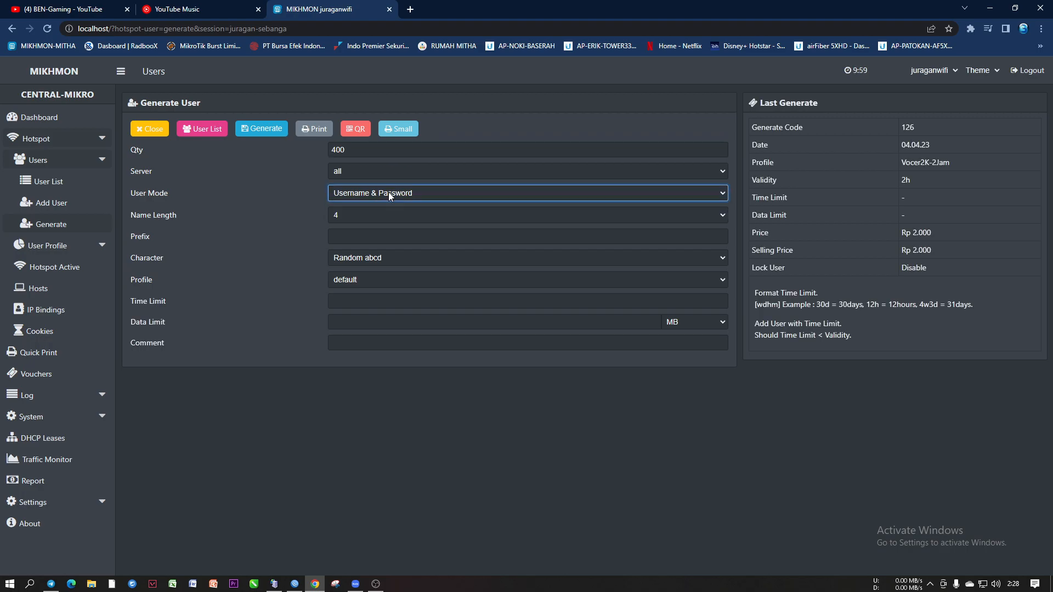
pyautogui.click(389, 196)
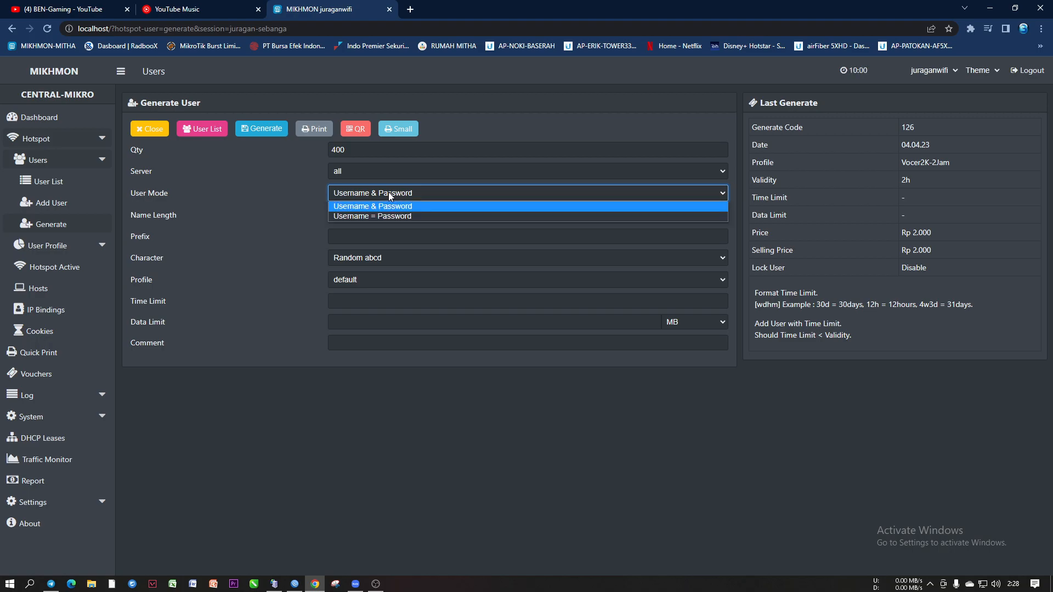
pyautogui.click(390, 193)
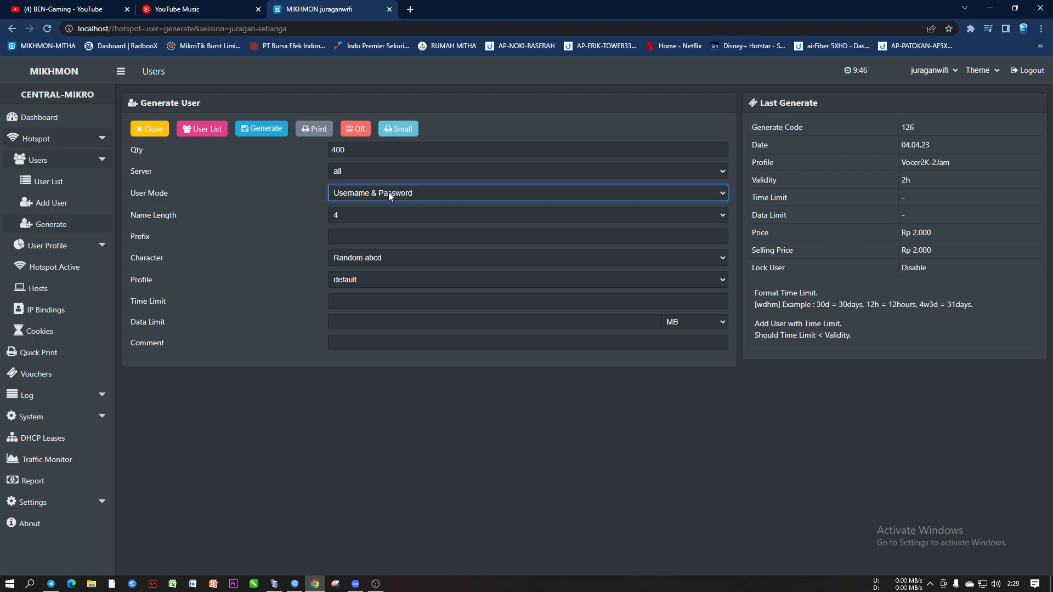
pyautogui.click(388, 192)
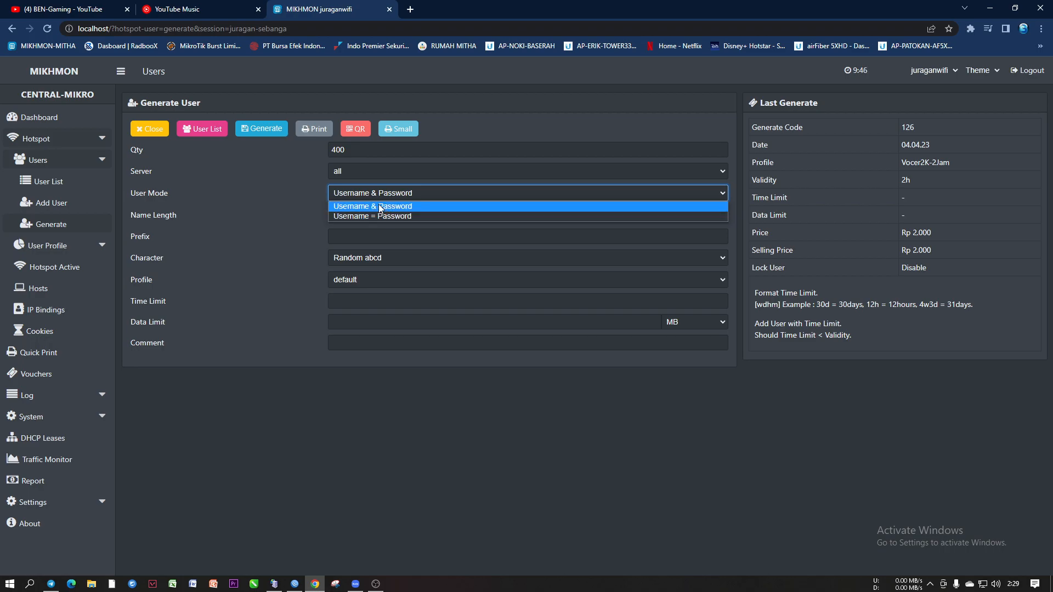
pyautogui.click(379, 206)
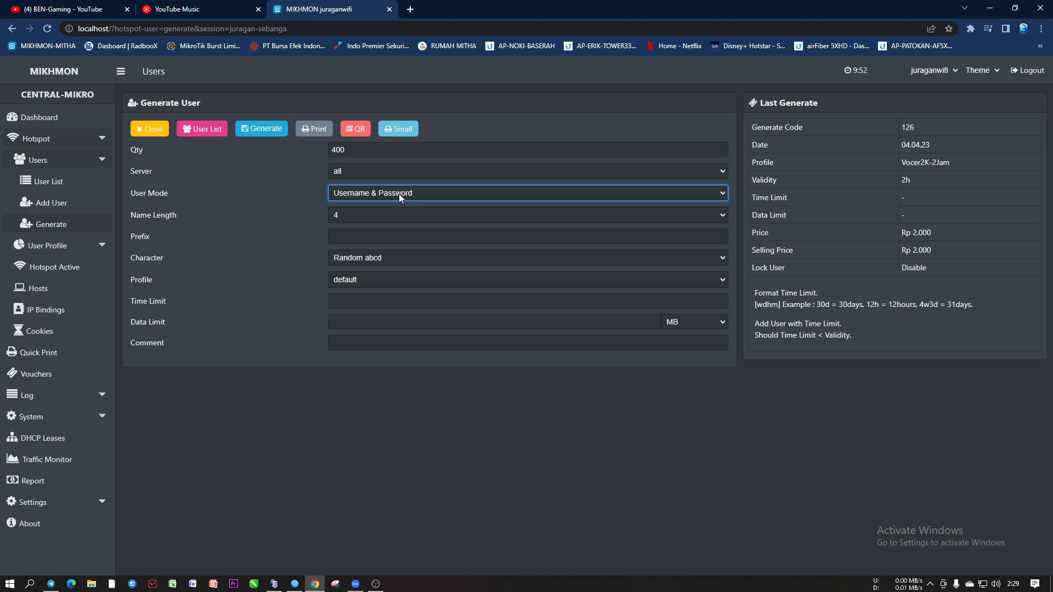
pyautogui.click(399, 194)
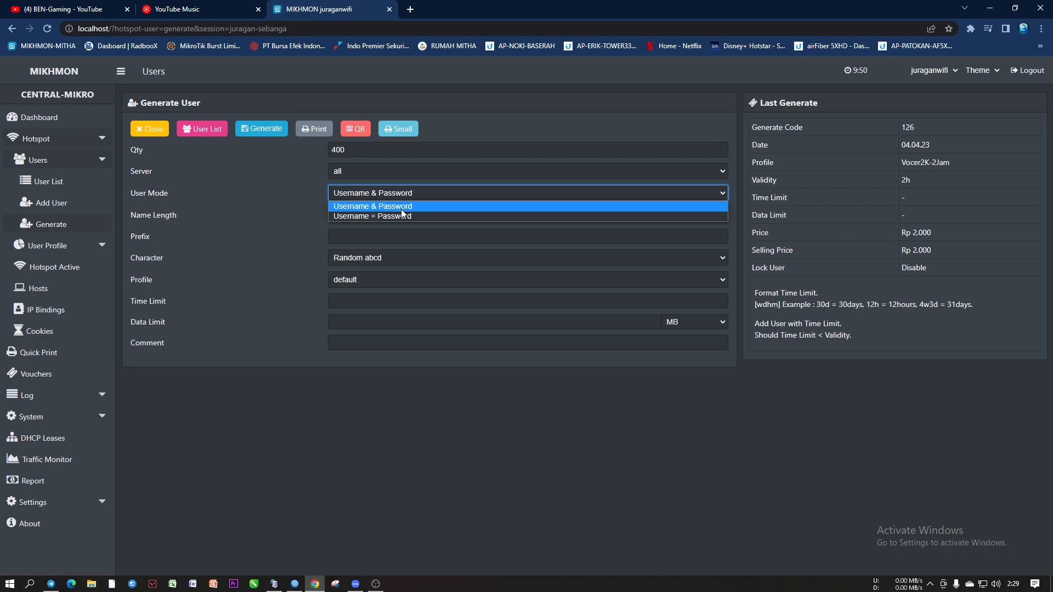
pyautogui.click(367, 260)
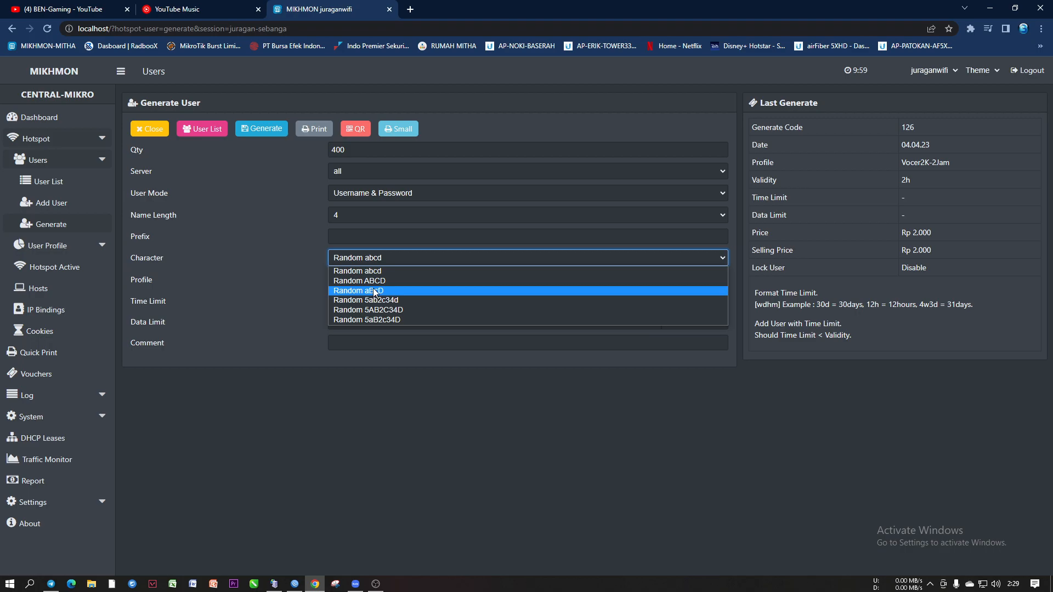
pyautogui.click(374, 196)
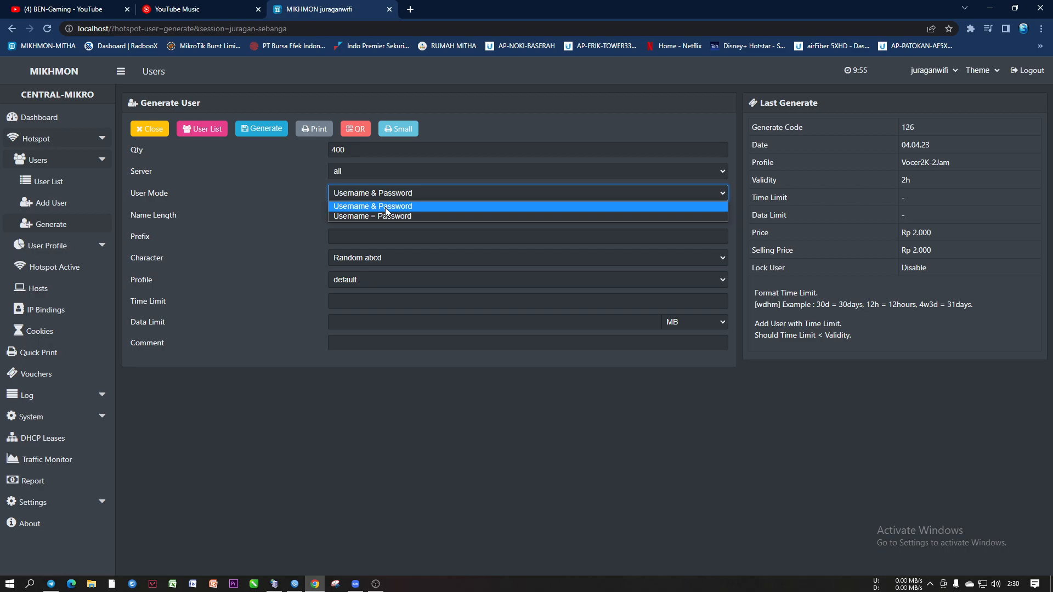
pyautogui.click(385, 207)
pyautogui.click(383, 190)
pyautogui.click(380, 207)
pyautogui.click(373, 192)
# Set User Mode to Username = Password and keep name length at 8 with Random abcd2345 characters
pyautogui.click(374, 213)
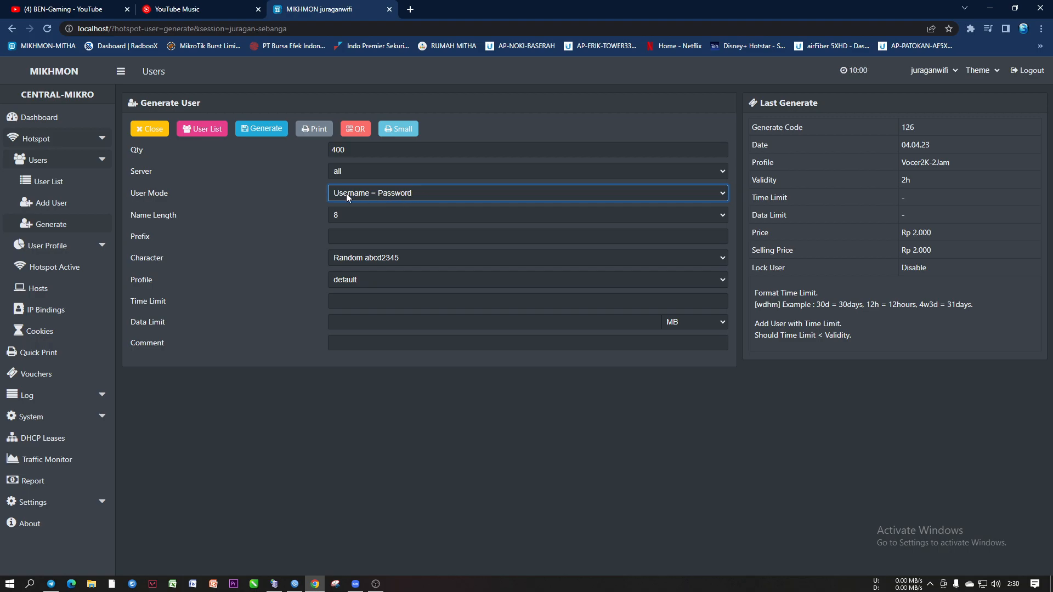
pyautogui.click(387, 192)
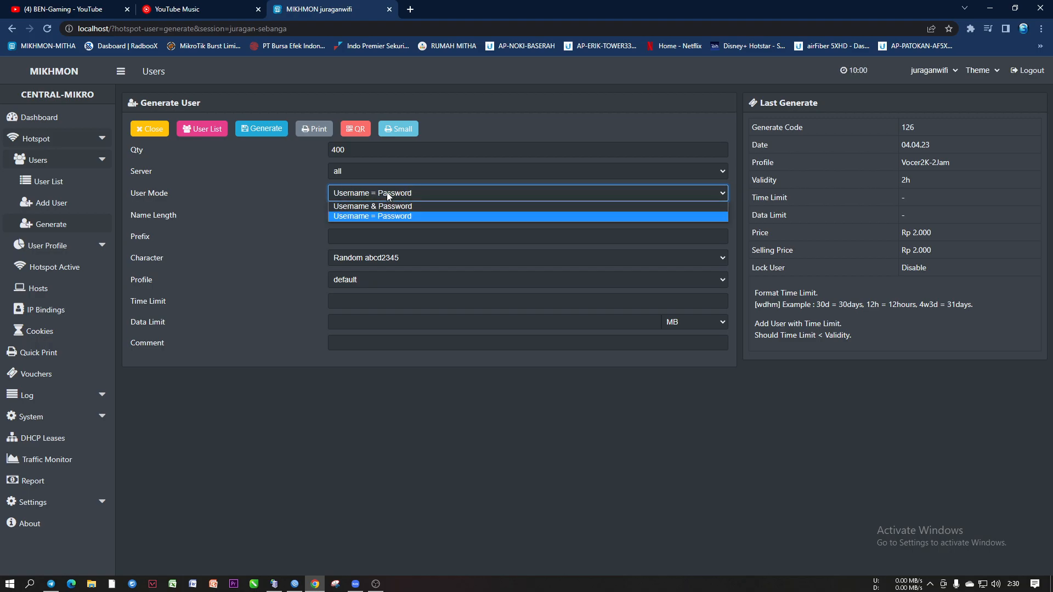
pyautogui.click(383, 192)
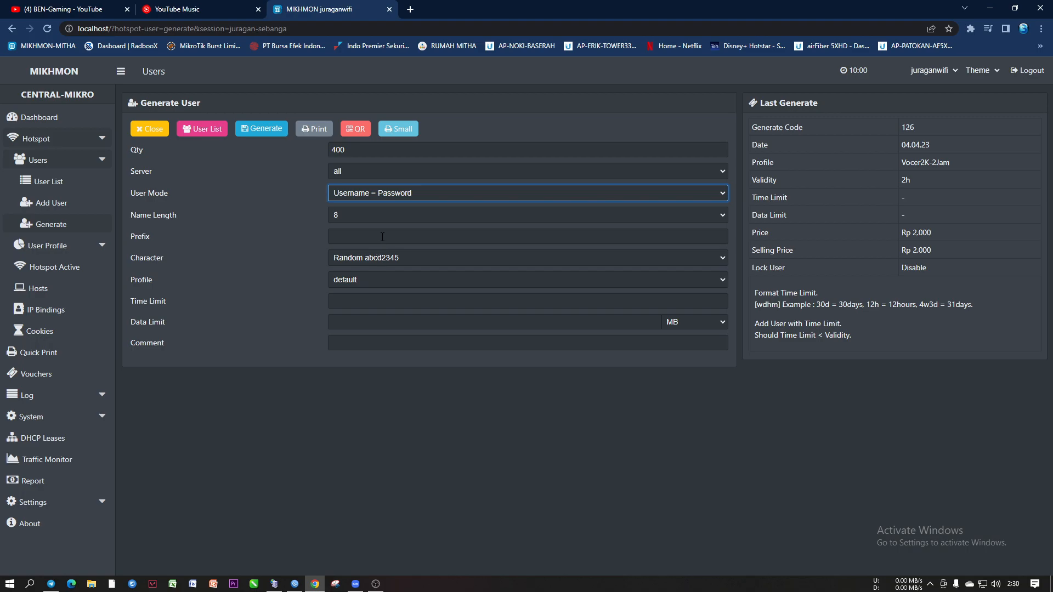
pyautogui.click(347, 216)
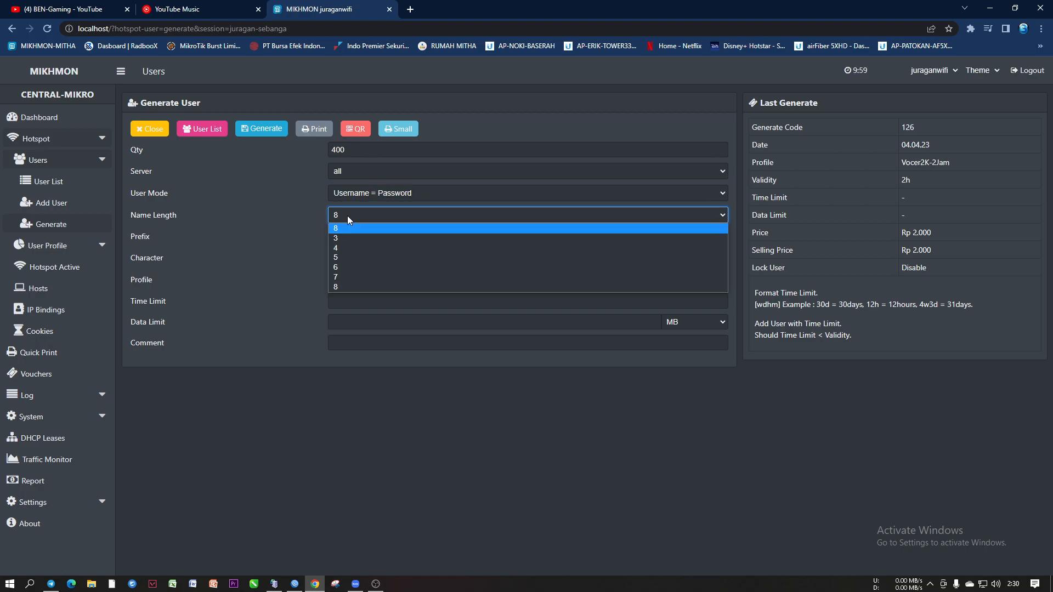
pyautogui.click(307, 216)
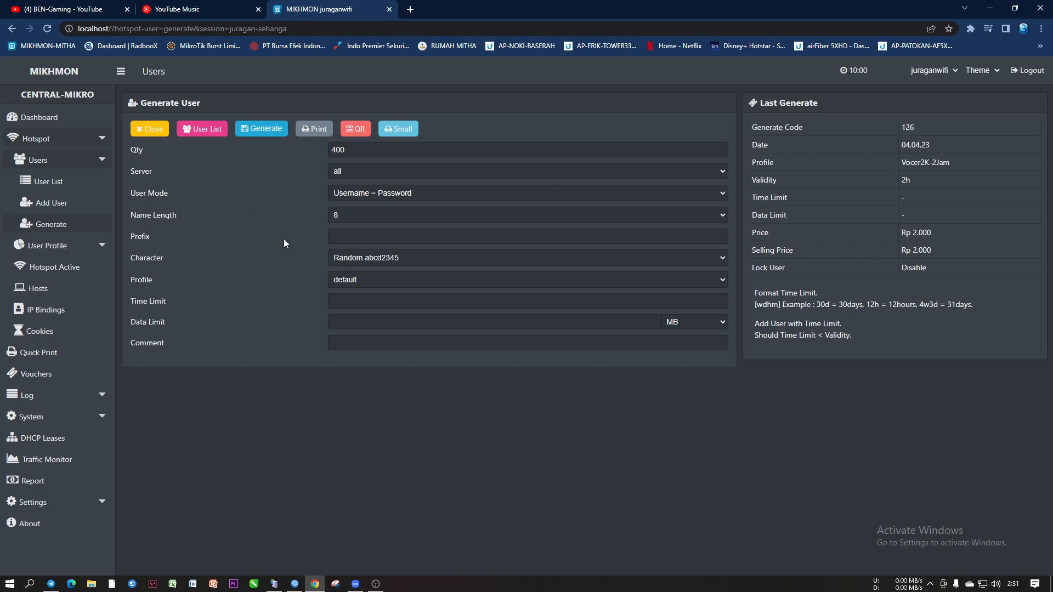
pyautogui.click(342, 233)
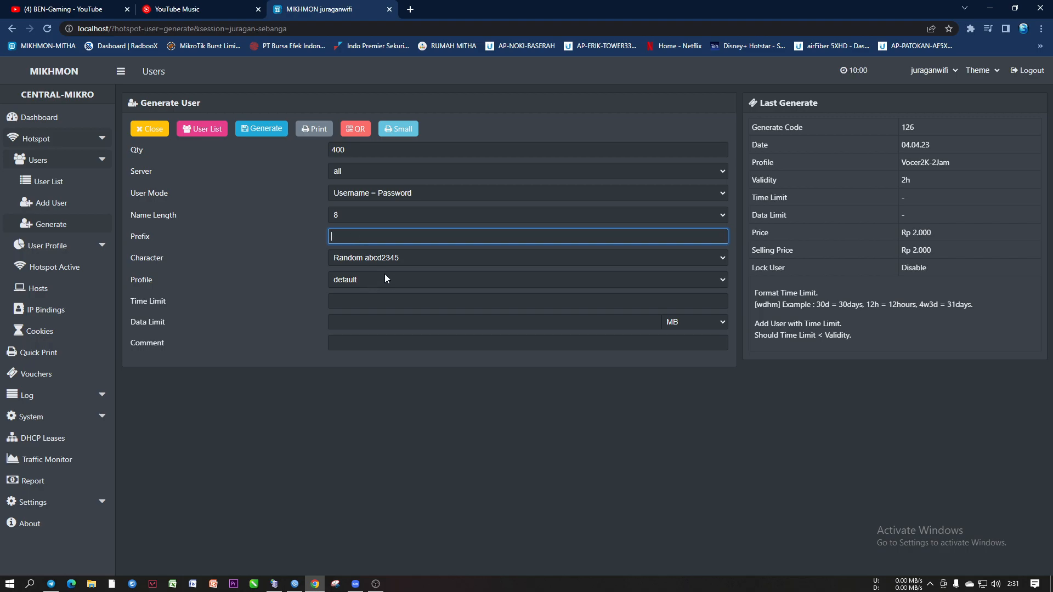
# Review the Name Length and Character options, leaving length 8 and the character set unchanged
pyautogui.click(343, 214)
pyautogui.click(344, 215)
pyautogui.click(350, 236)
pyautogui.click(357, 259)
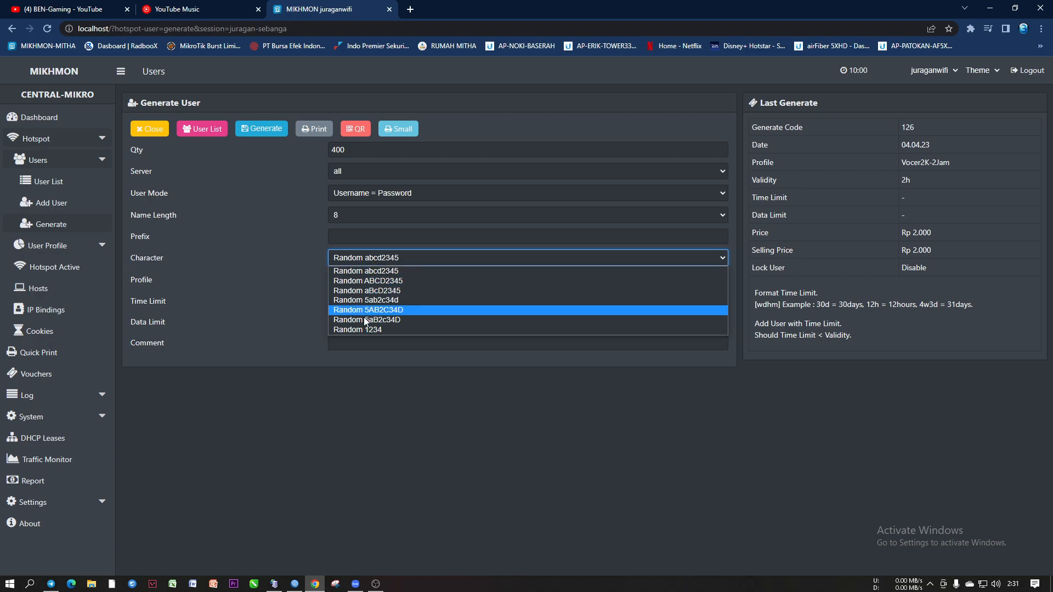
pyautogui.click(258, 259)
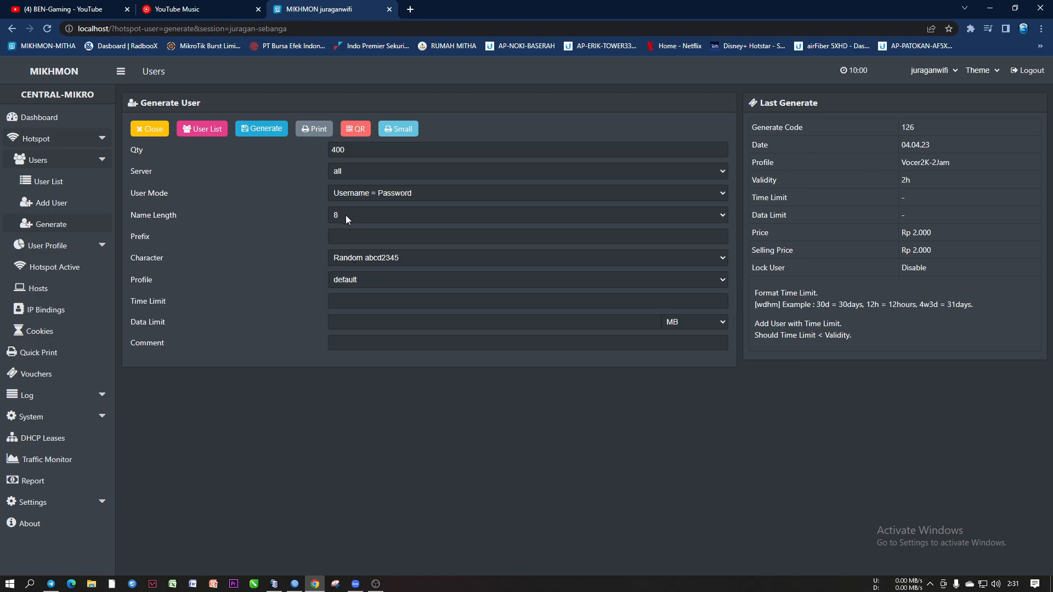
pyautogui.click(345, 217)
pyautogui.click(306, 225)
pyautogui.click(346, 234)
pyautogui.click(296, 251)
pyautogui.click(350, 257)
pyautogui.click(277, 246)
pyautogui.click(340, 216)
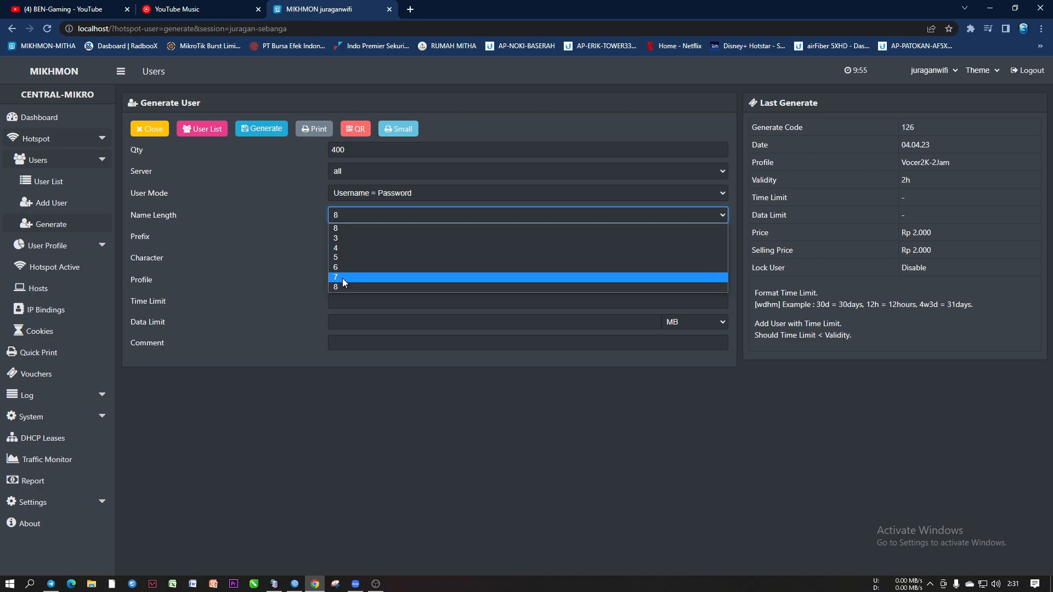
pyautogui.click(325, 271)
pyautogui.click(338, 218)
# Try username lengths of 6 and then 7 in Name Length
pyautogui.click(343, 287)
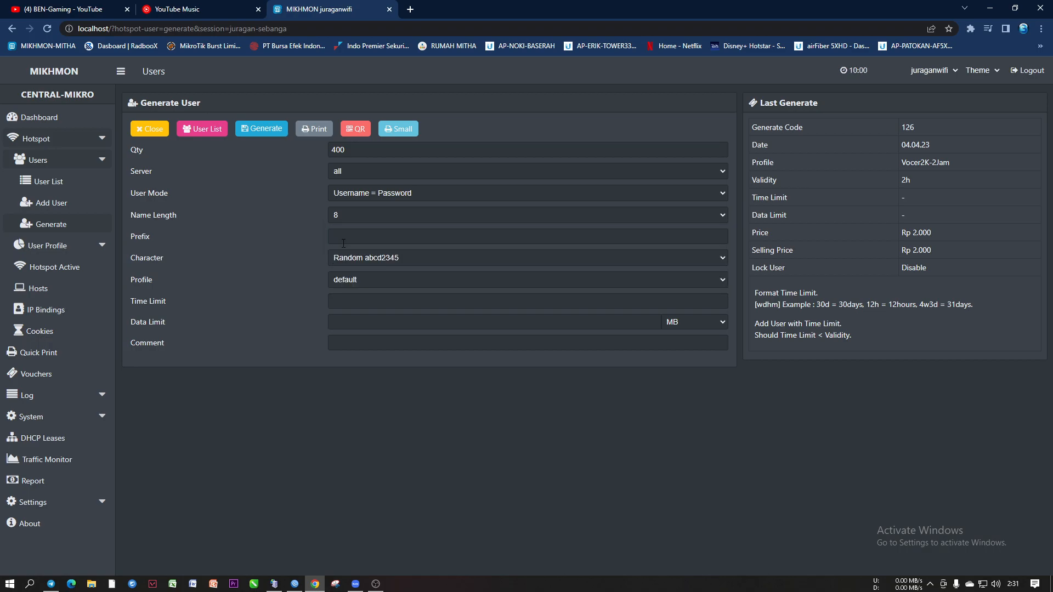
pyautogui.click(344, 213)
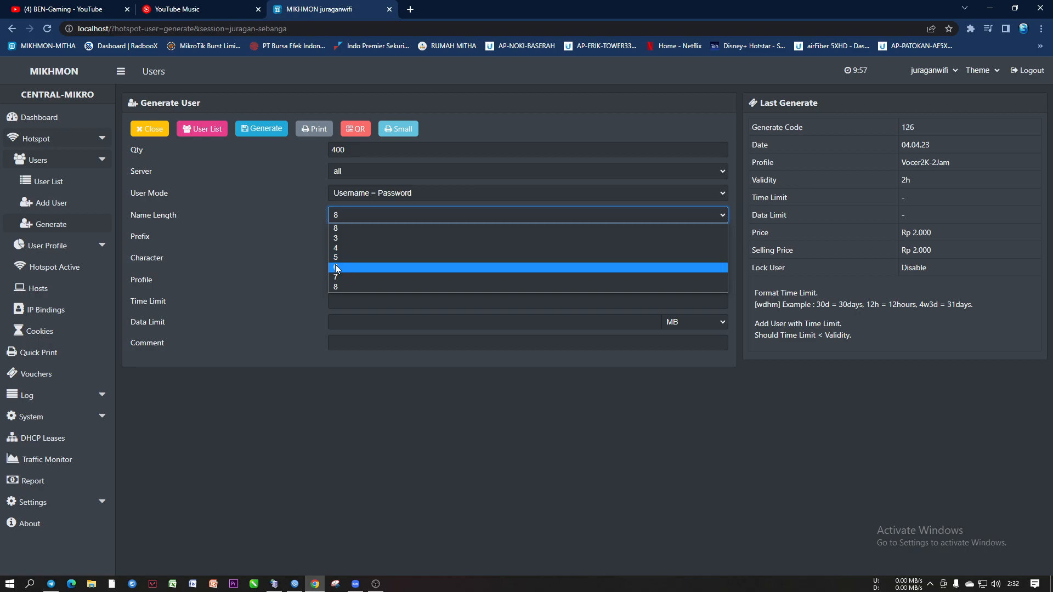
pyautogui.click(291, 258)
pyautogui.click(345, 217)
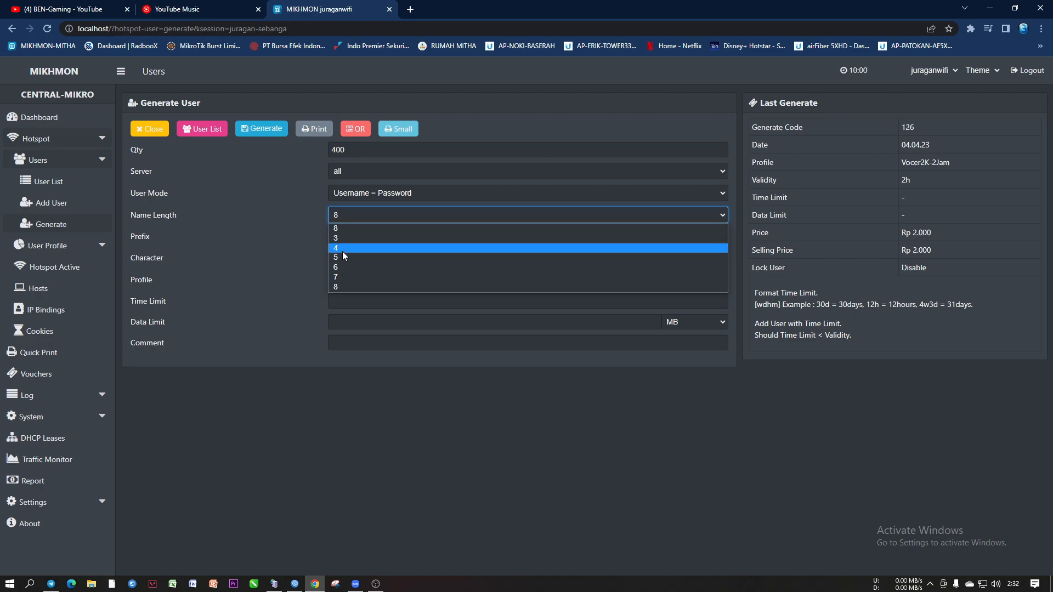
pyautogui.click(348, 287)
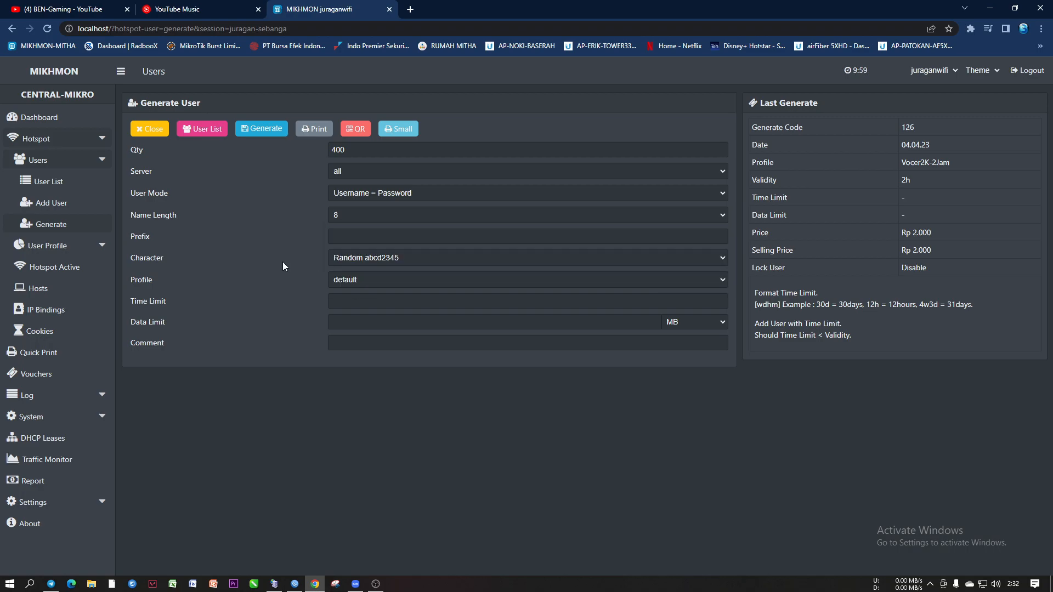
pyautogui.click(340, 217)
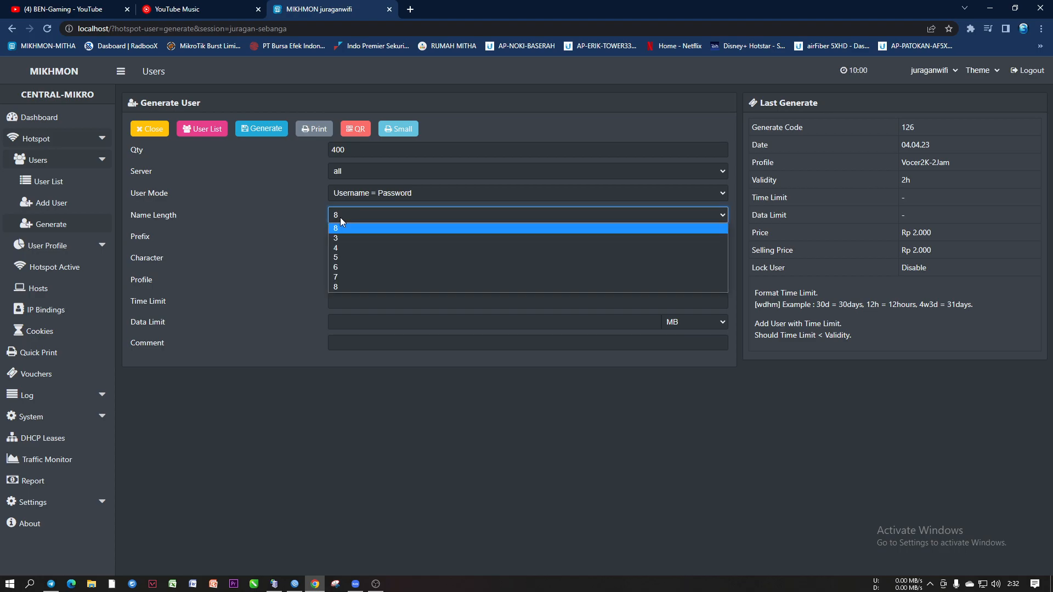
pyautogui.click(347, 268)
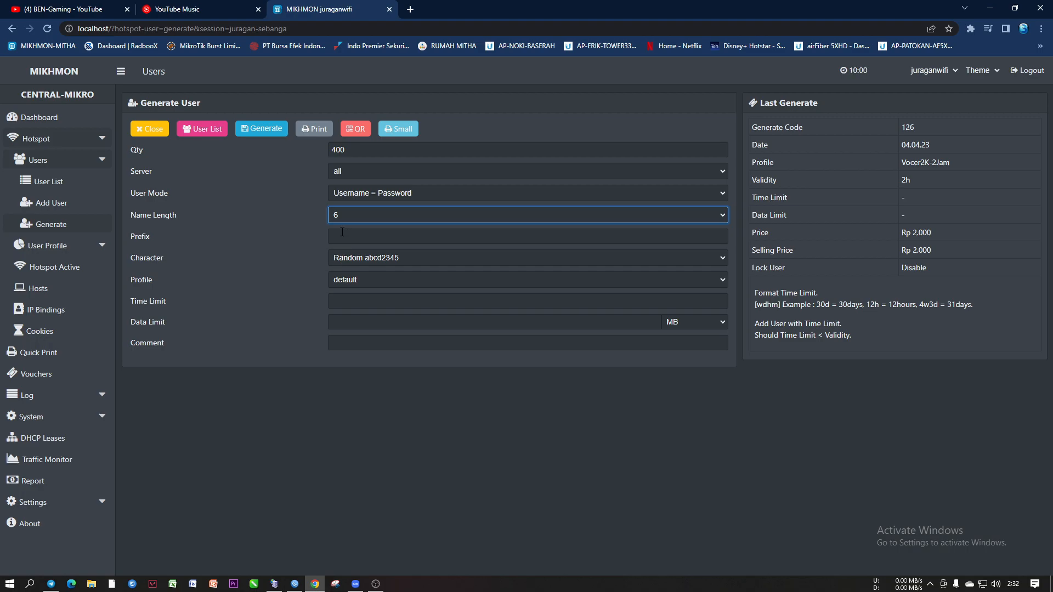
pyautogui.click(351, 215)
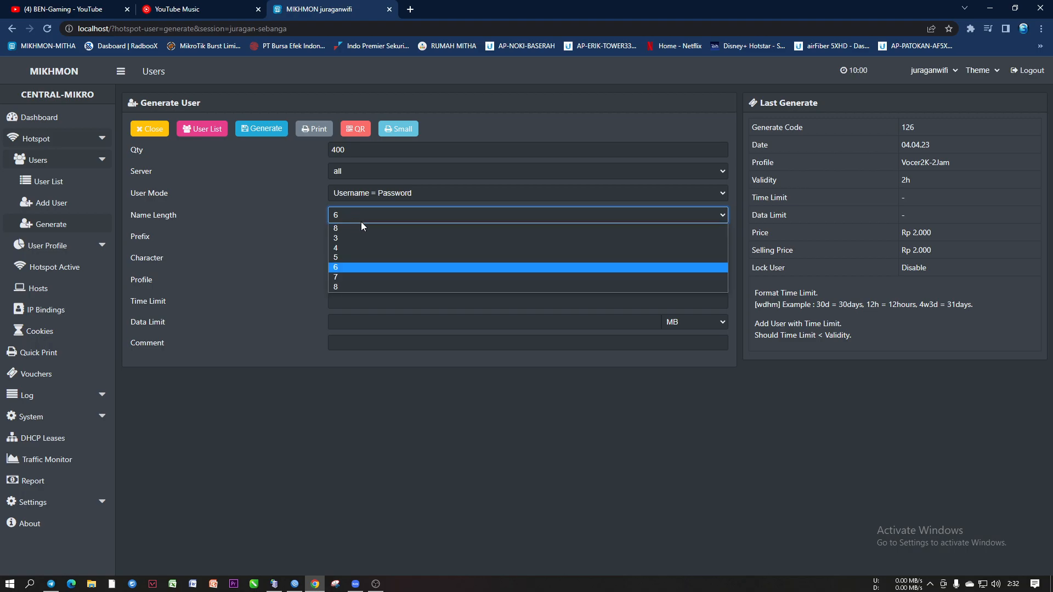
pyautogui.click(334, 277)
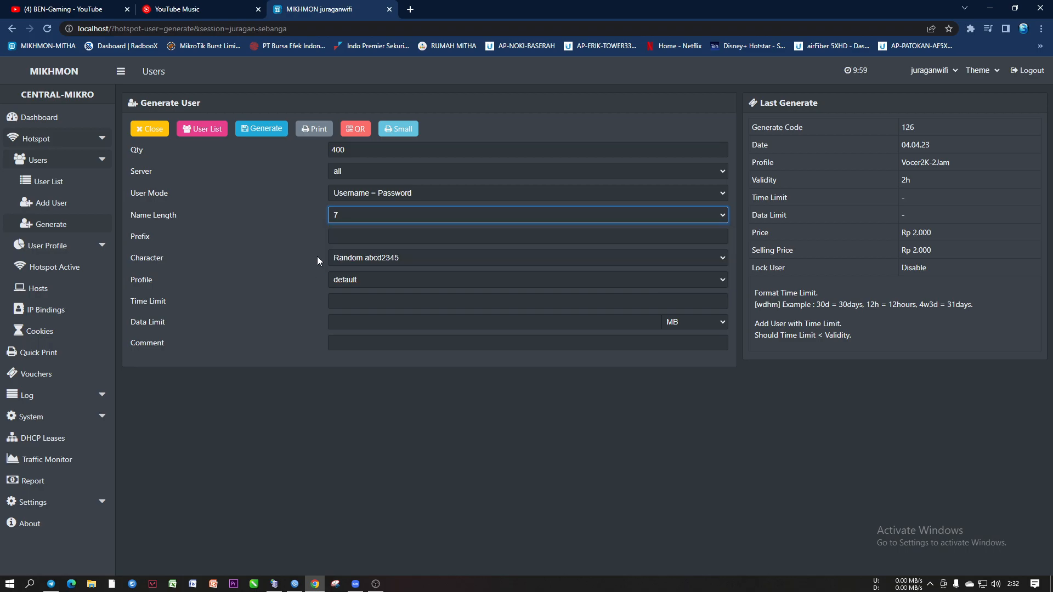
# Settle the Name Length on 5 characters
pyautogui.click(340, 215)
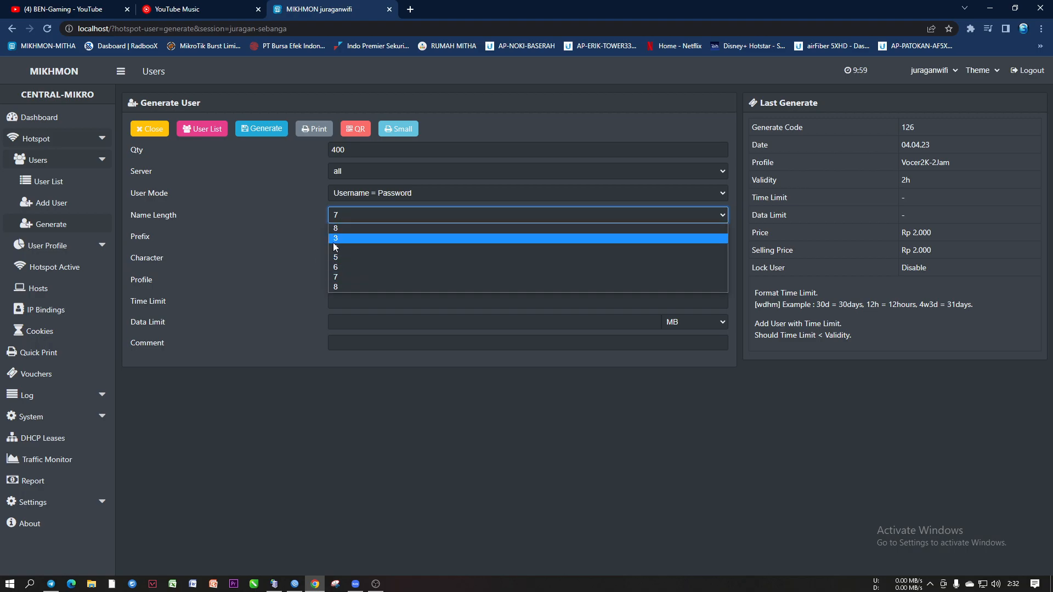
pyautogui.click(314, 222)
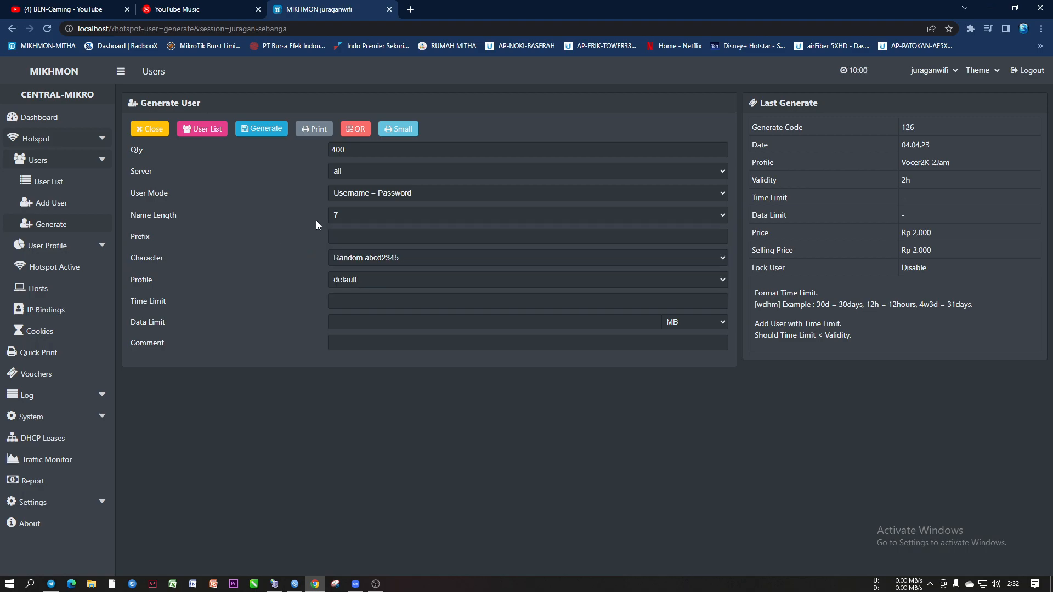
pyautogui.moveTo(131, 215); pyautogui.dragTo(178, 219)
pyautogui.click(283, 230)
pyautogui.click(338, 216)
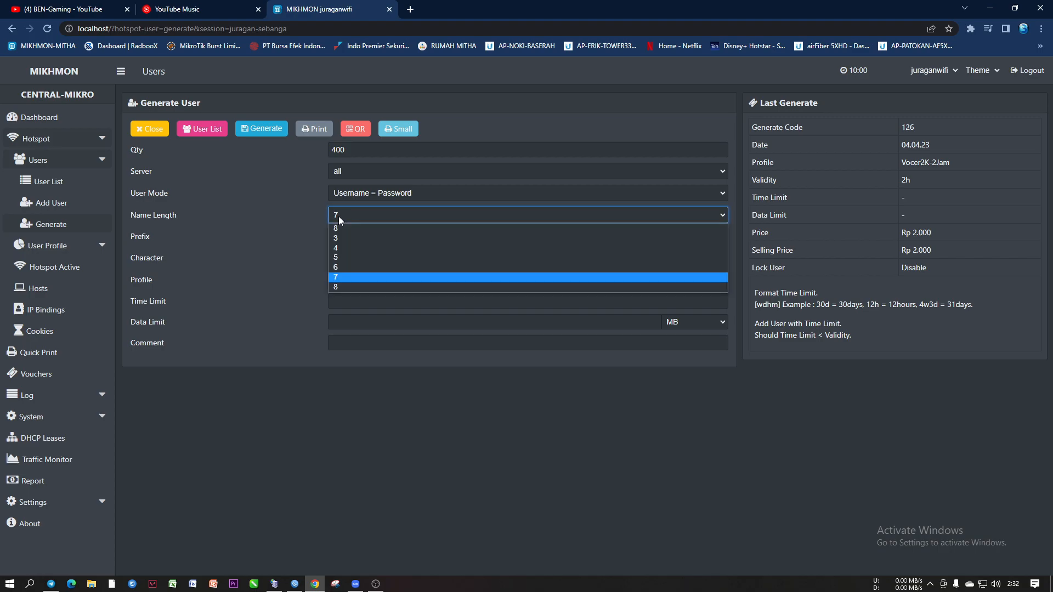
pyautogui.click(338, 258)
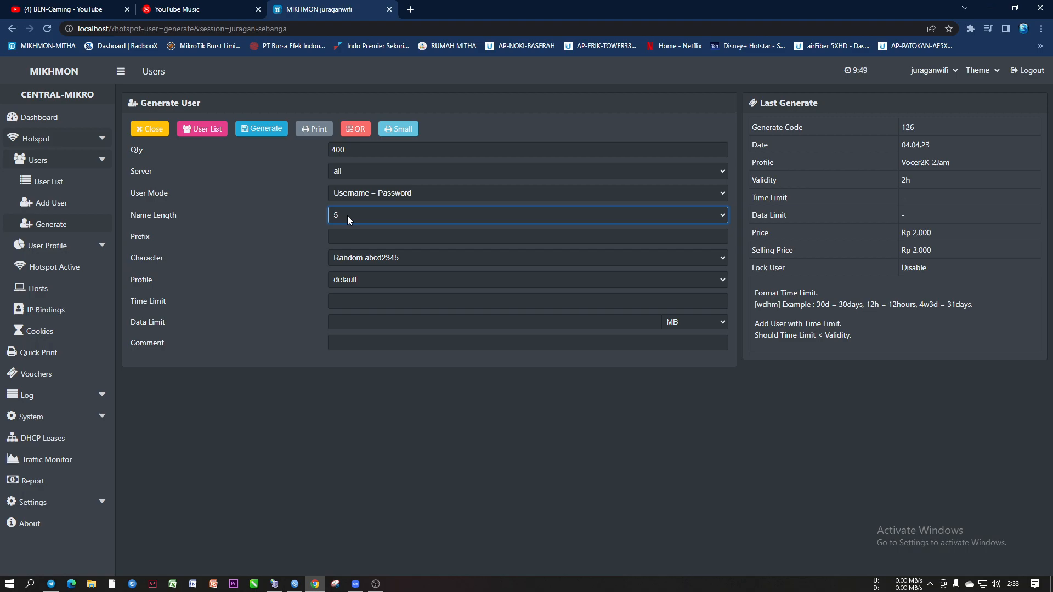
pyautogui.click(347, 215)
pyautogui.click(337, 226)
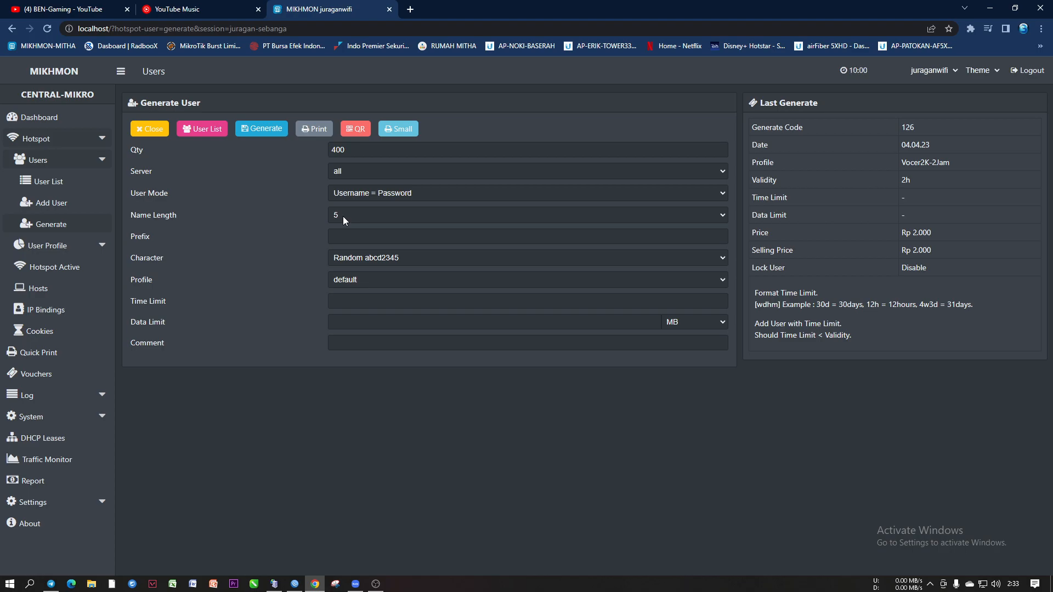
pyautogui.click(294, 583)
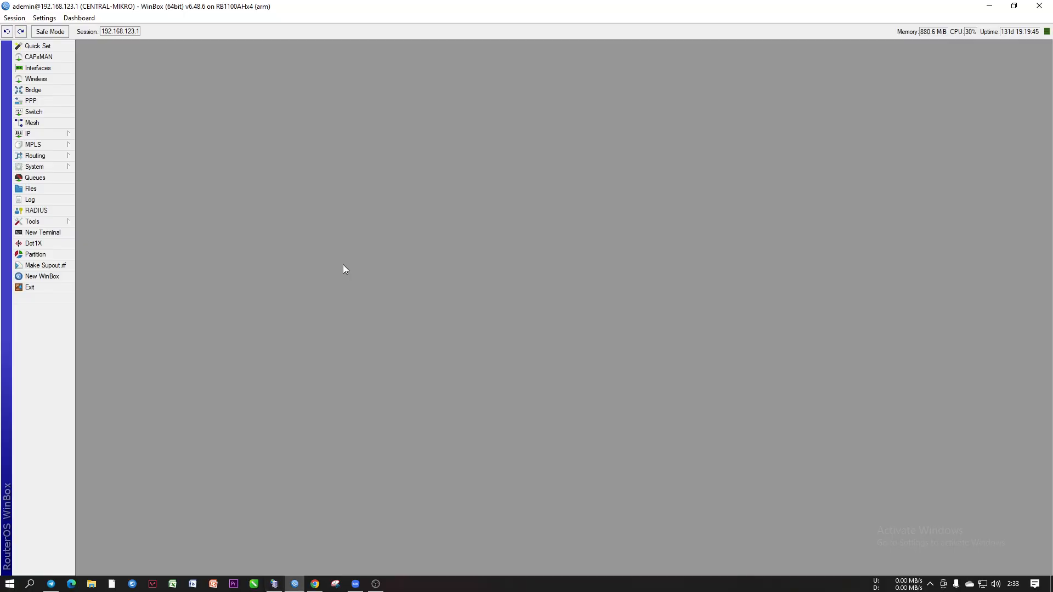
pyautogui.click(42, 135)
pyautogui.click(107, 235)
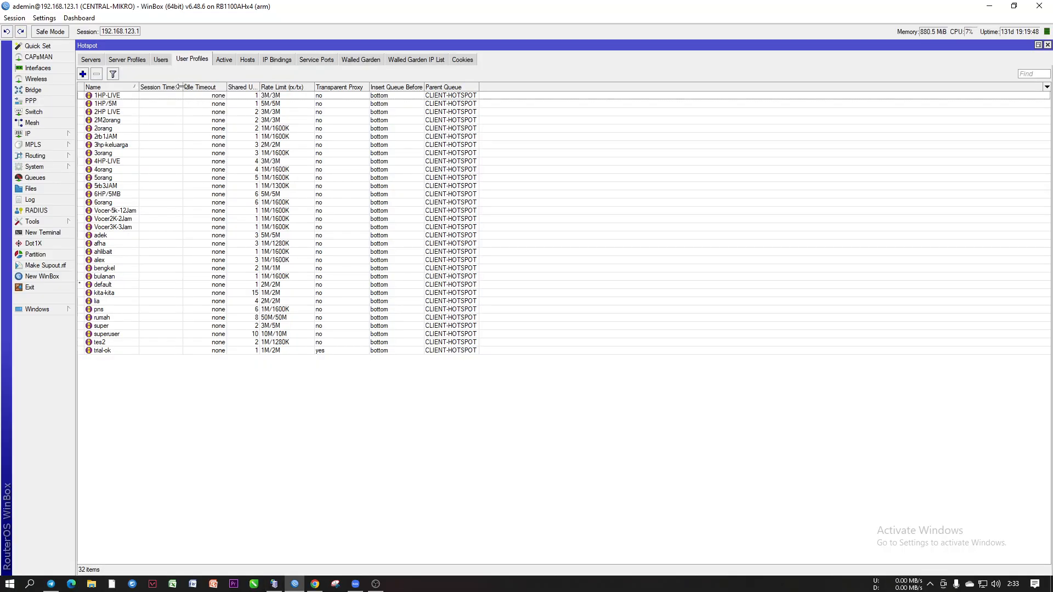
pyautogui.click(162, 60)
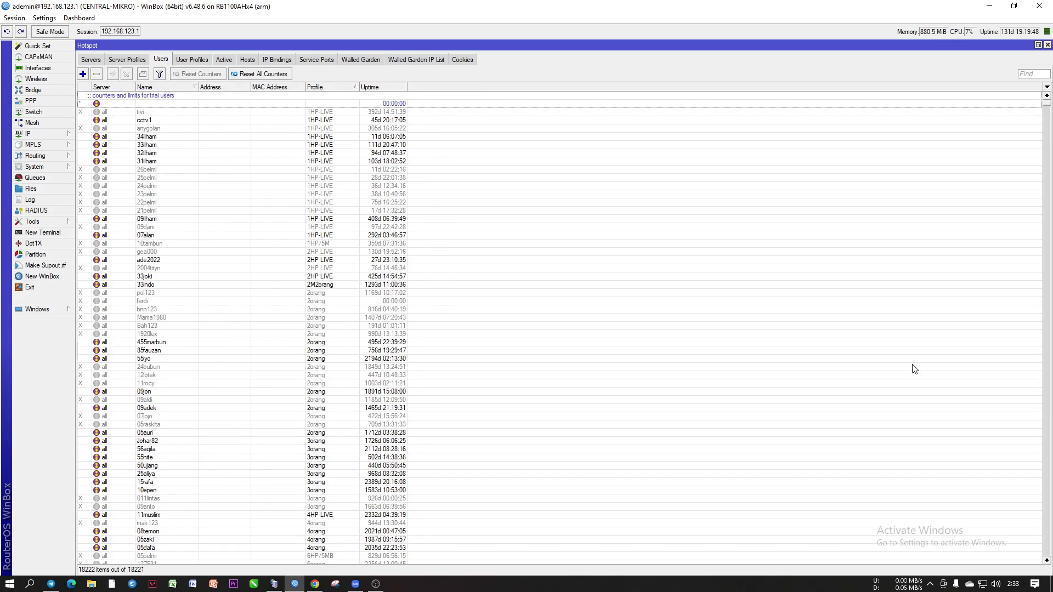
pyautogui.moveTo(1046, 110); pyautogui.dragTo(1044, 321)
pyautogui.moveTo(1052, 424); pyautogui.dragTo(1048, 455)
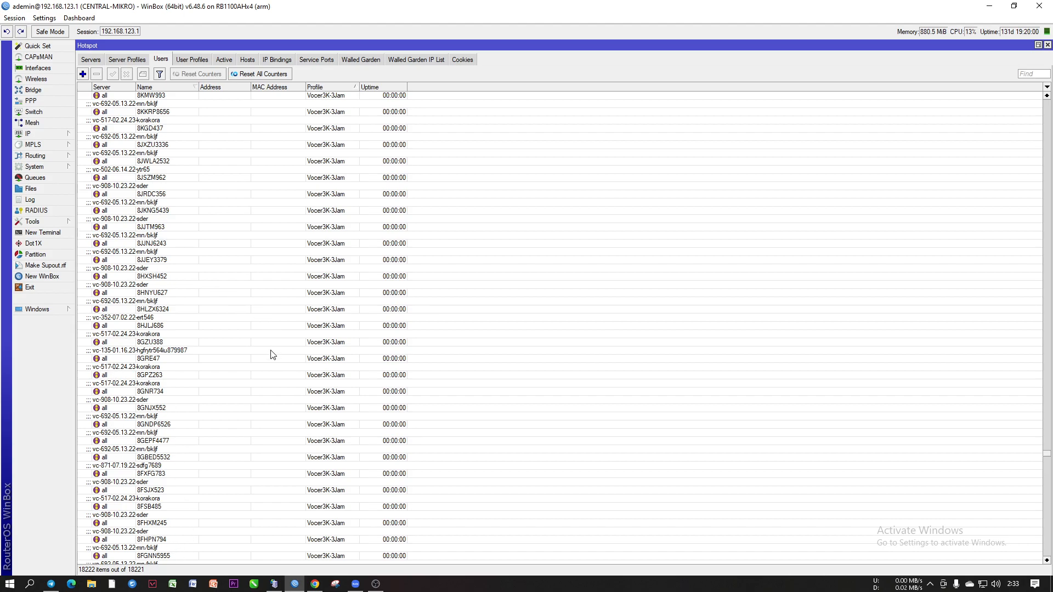
pyautogui.click(316, 585)
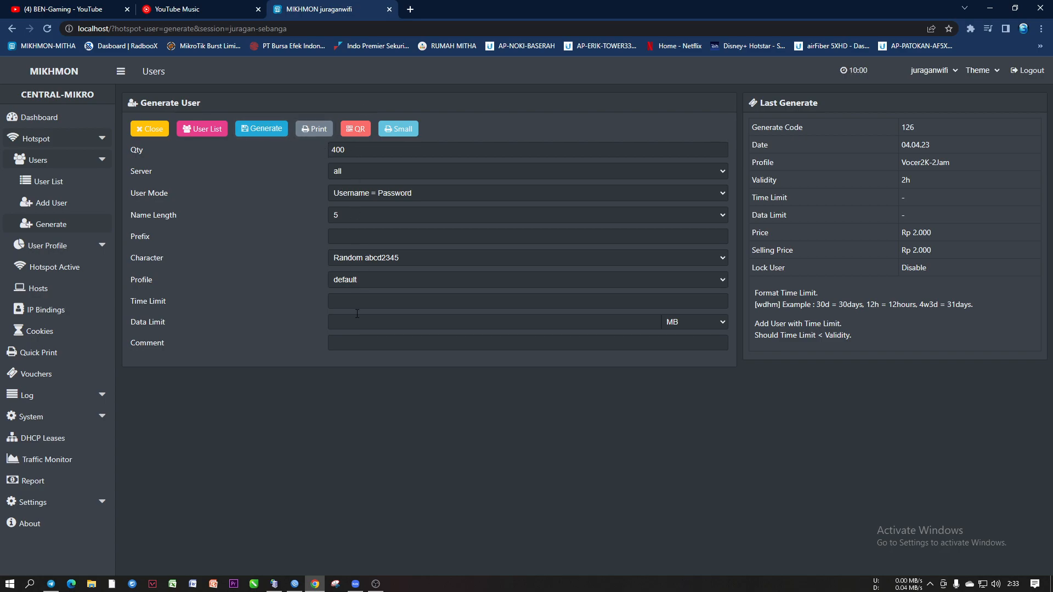
pyautogui.click(294, 583)
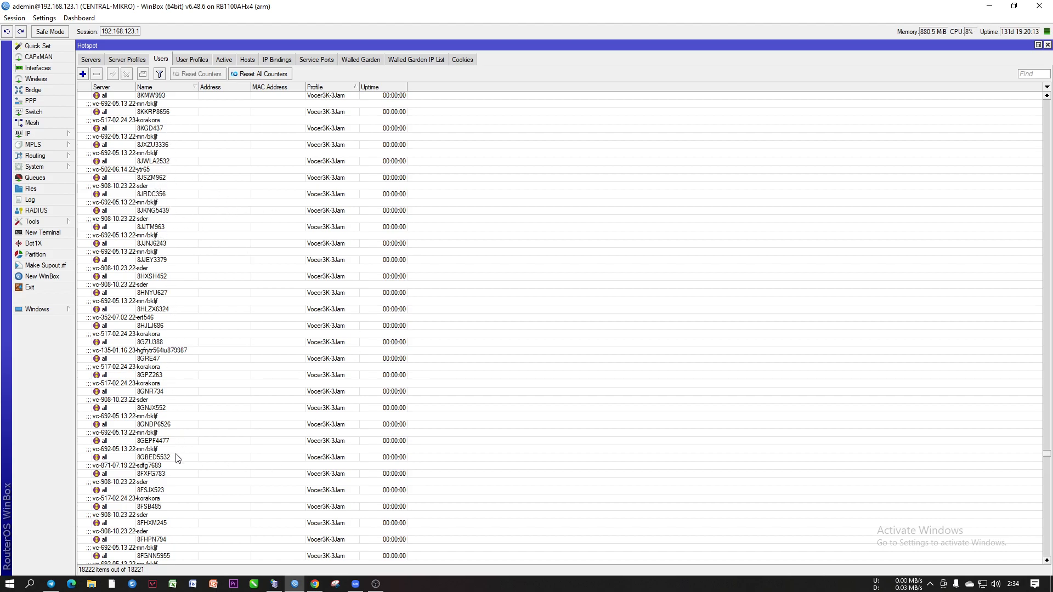
pyautogui.click(162, 387)
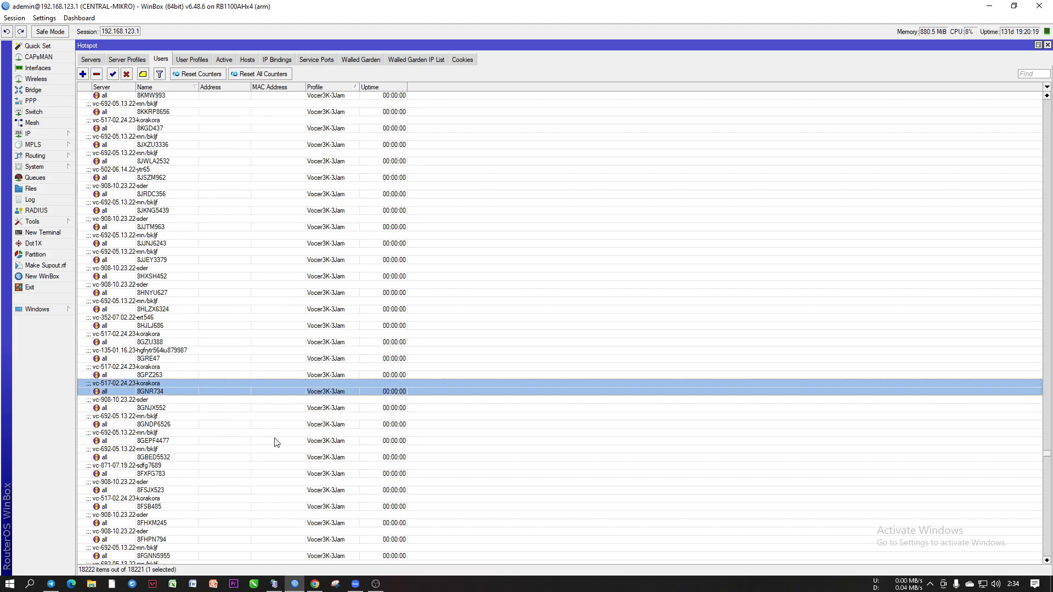
pyautogui.click(989, 6)
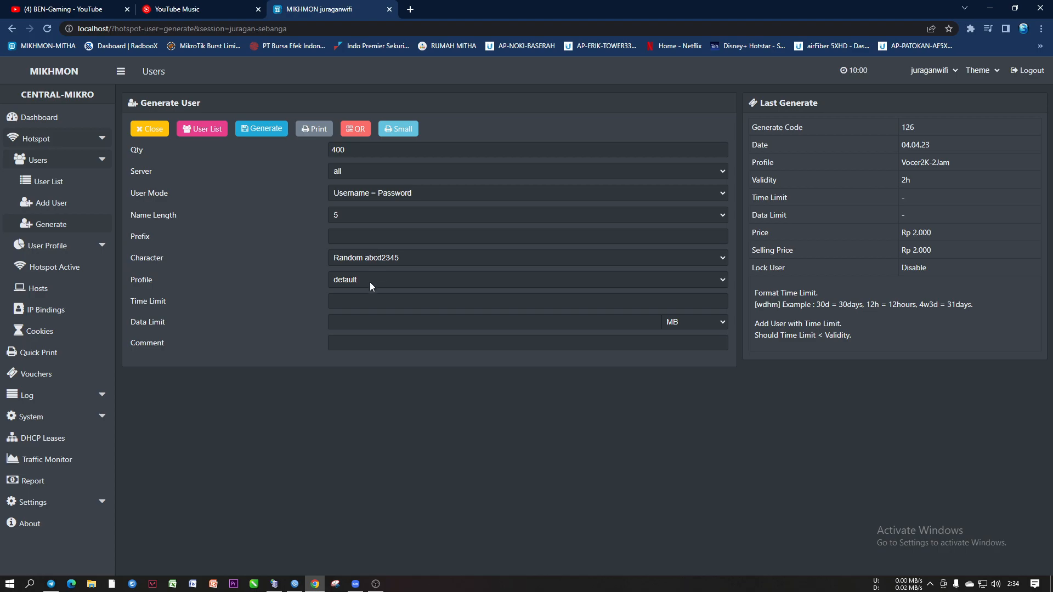
# Change the Name Length to 6 characters
pyautogui.click(360, 216)
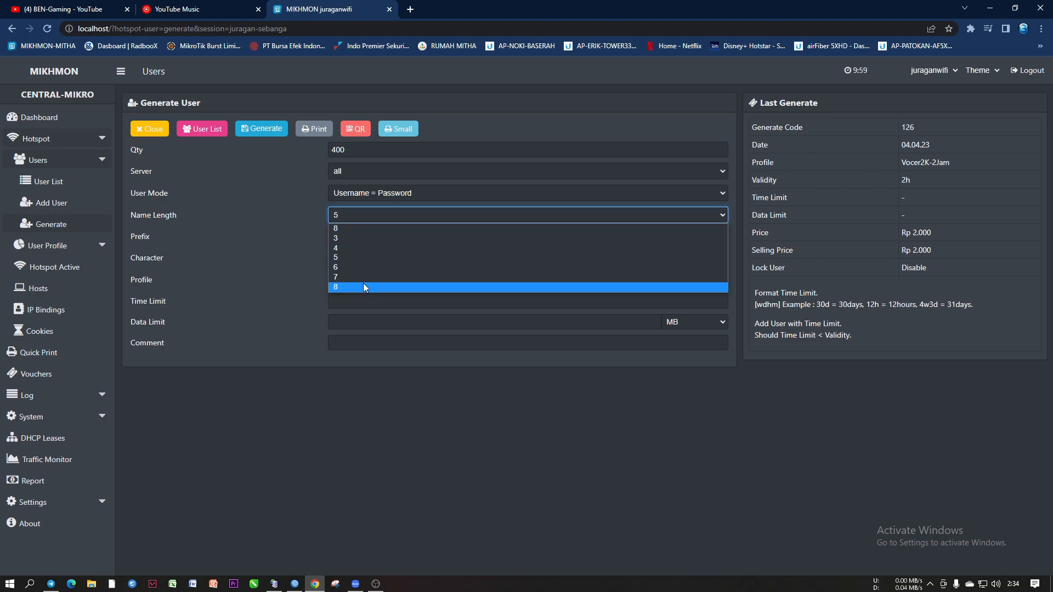
pyautogui.click(345, 257)
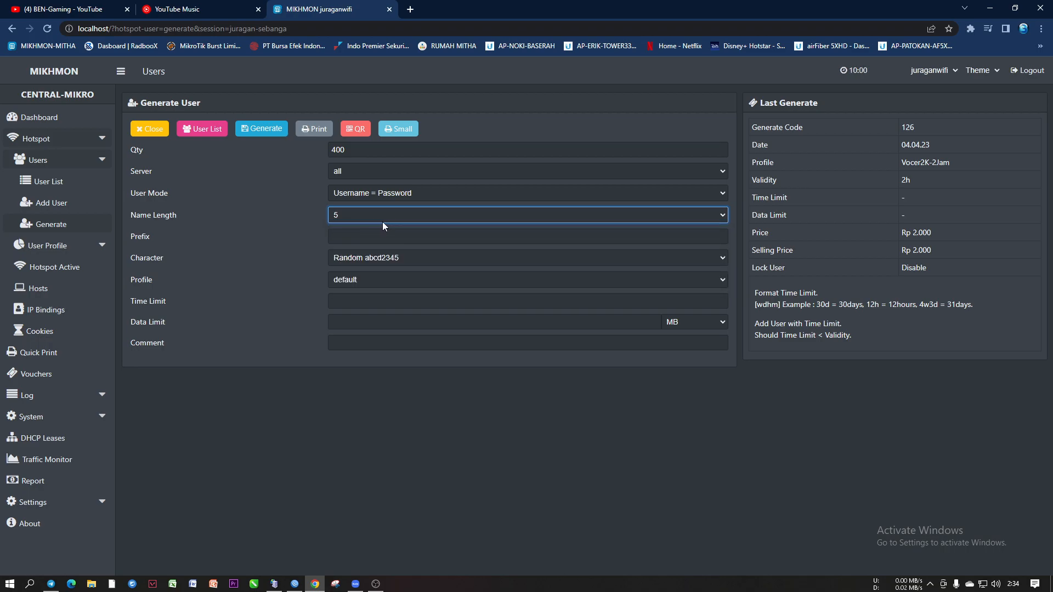
pyautogui.click(356, 215)
pyautogui.click(343, 266)
# Enter 12 as the username prefix
pyautogui.click(338, 236)
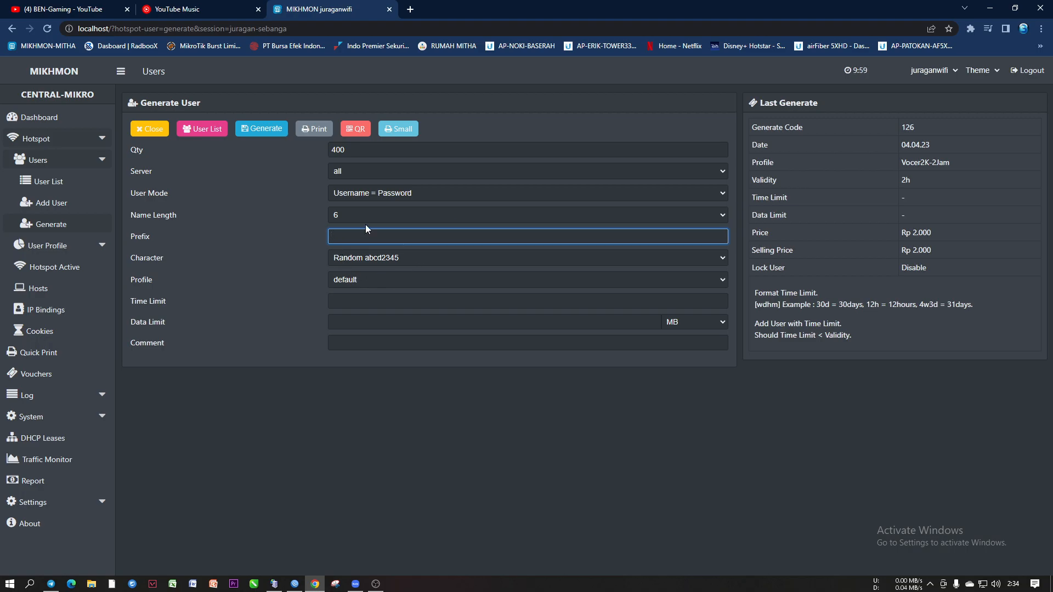
pyautogui.write('2')
pyautogui.write('3')
pyautogui.write('5')
pyautogui.write('0')
pyautogui.press('BackSpace')
pyautogui.write('9')
pyautogui.write('12')
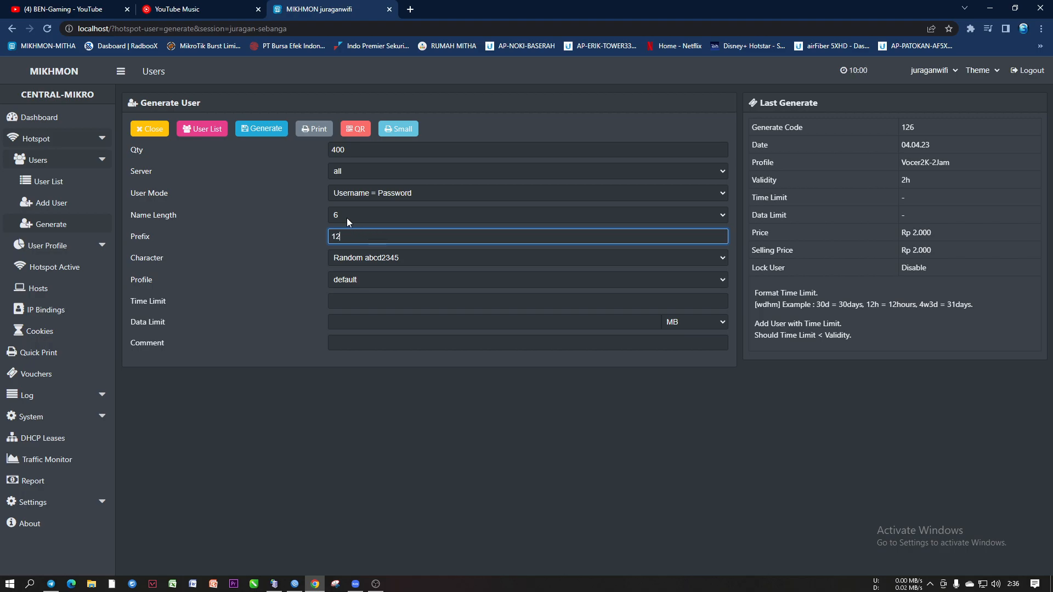
# Keep name length 6 and remove the 12 prefix so vouchers have no prefix
pyautogui.click(347, 219)
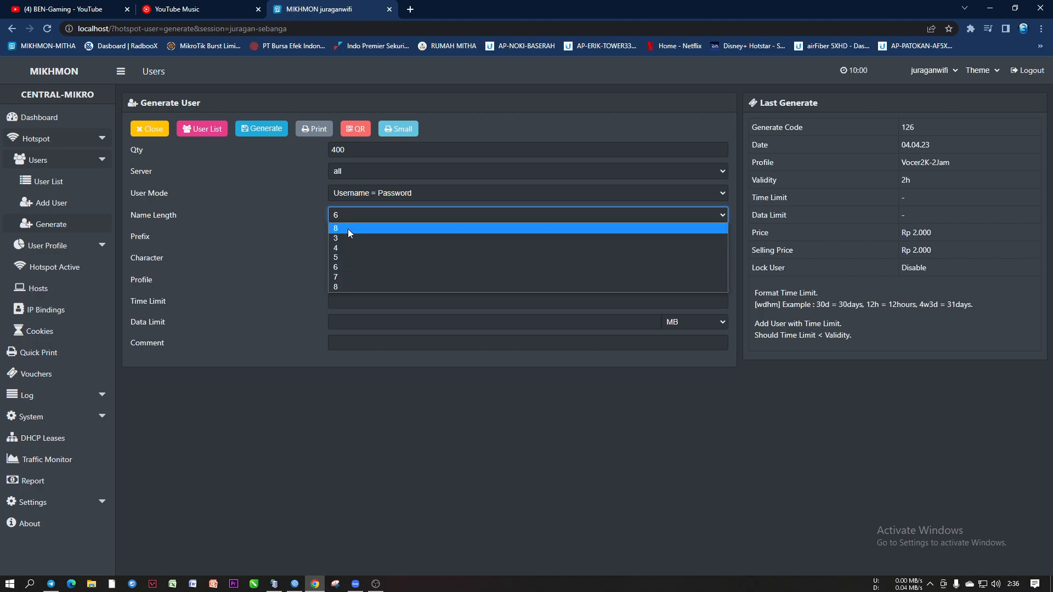
pyautogui.click(344, 267)
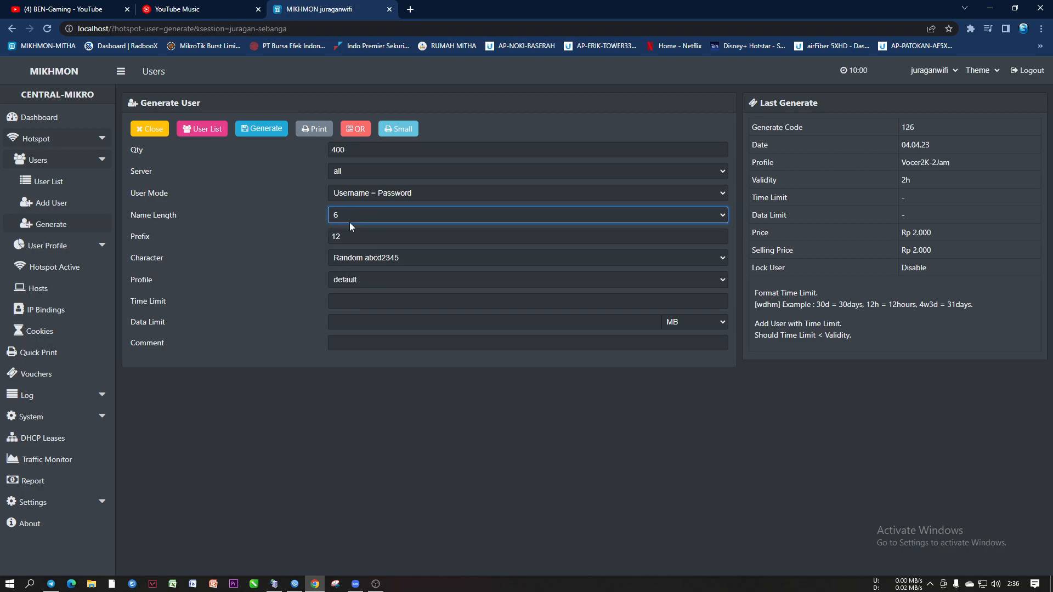
pyautogui.press('Tab')
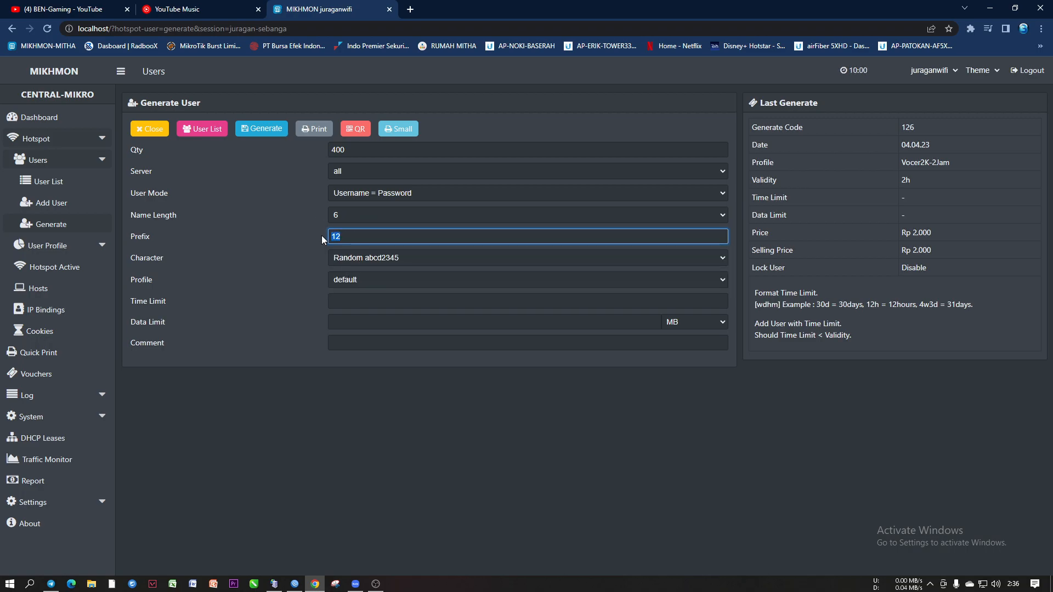
pyautogui.click(352, 237)
pyautogui.click(352, 236)
pyautogui.write('1')
pyautogui.write('1')
pyautogui.write('j')
# Keep the username length at 6 and enter 8 as the voucher prefix
pyautogui.click(347, 216)
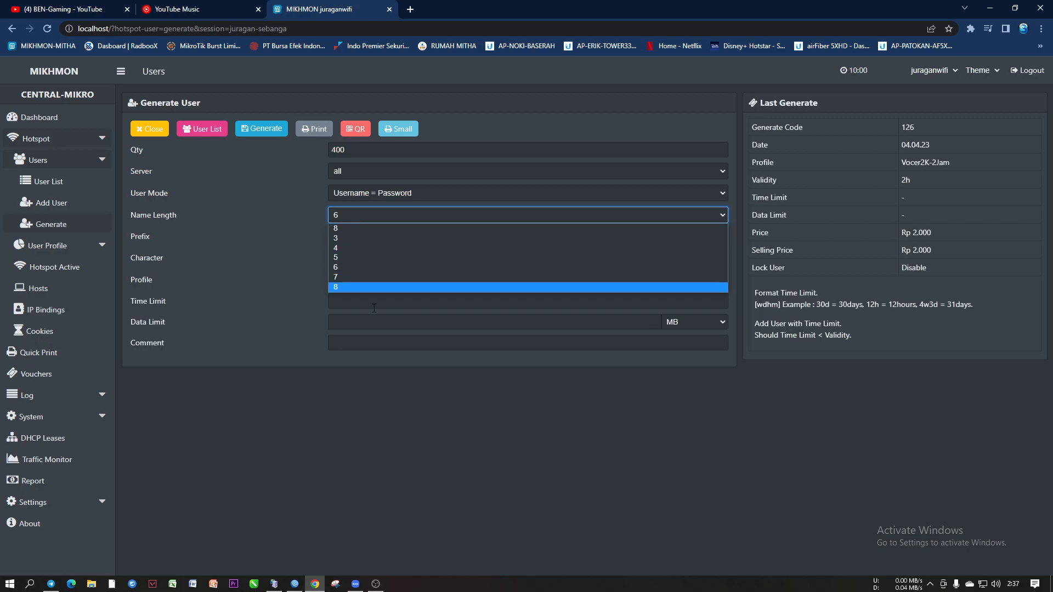
pyautogui.click(346, 267)
pyautogui.click(379, 236)
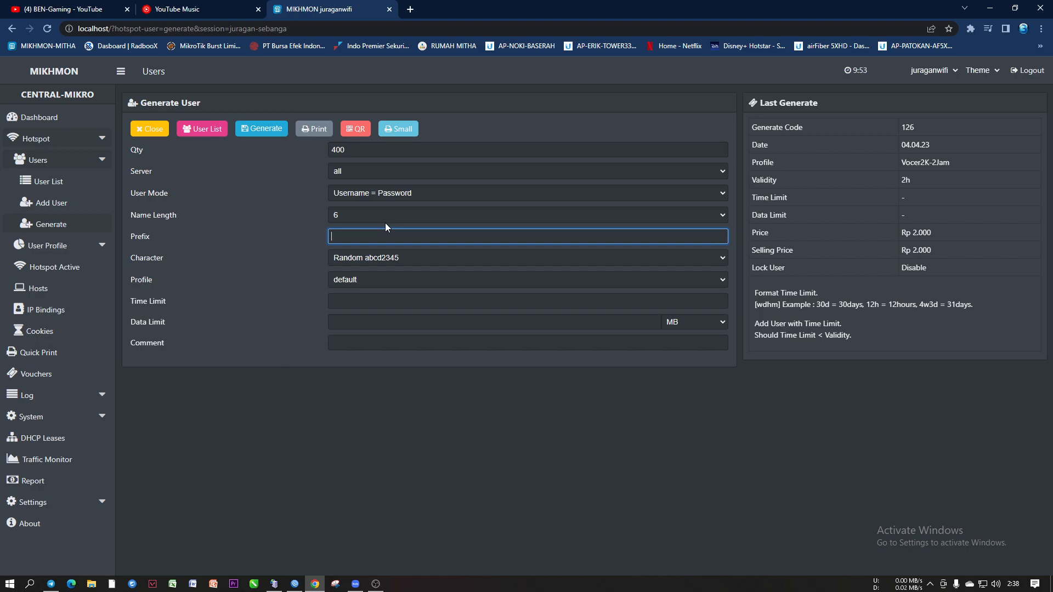
pyautogui.write('0')
pyautogui.press('BackSpace')
pyautogui.write('8')
# Recheck the prefix 8 and return the name length to 6 after briefly picking 7
pyautogui.doubleClick(342, 235)
pyautogui.click(342, 236)
pyautogui.click(349, 236)
pyautogui.click(343, 214)
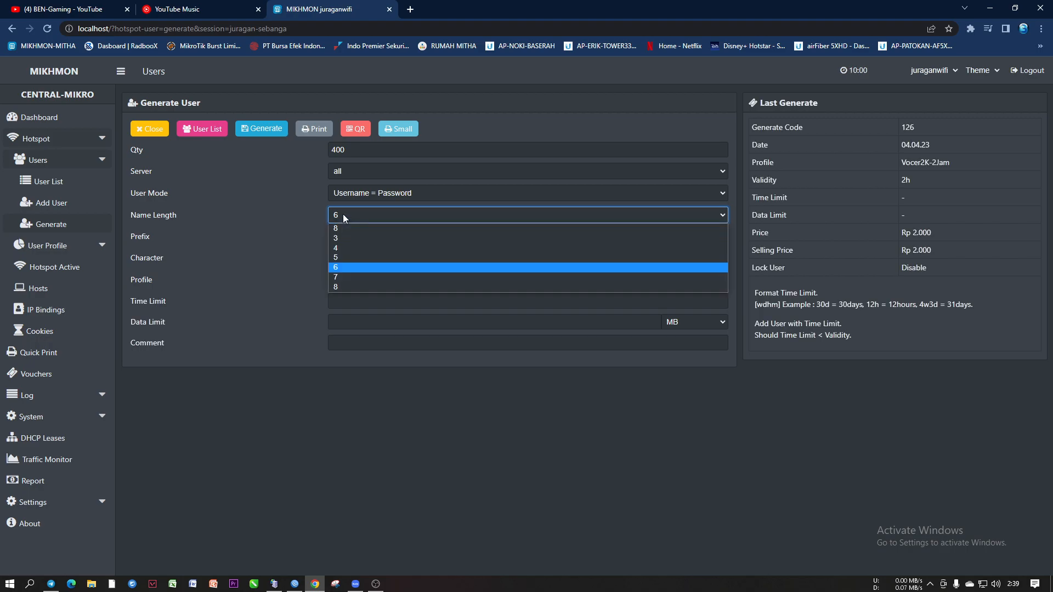
pyautogui.click(347, 277)
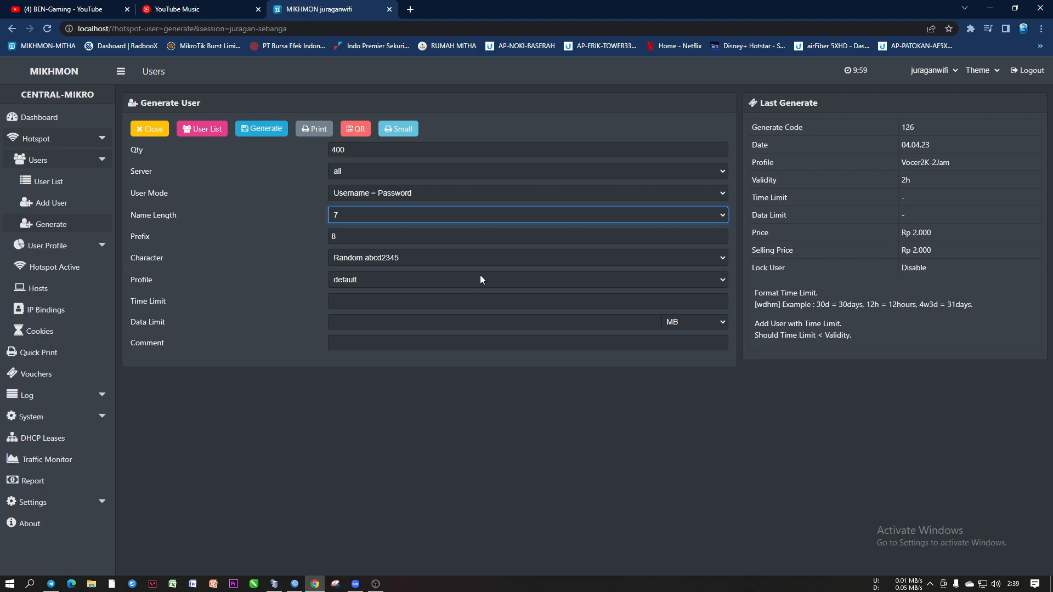
pyautogui.click(356, 215)
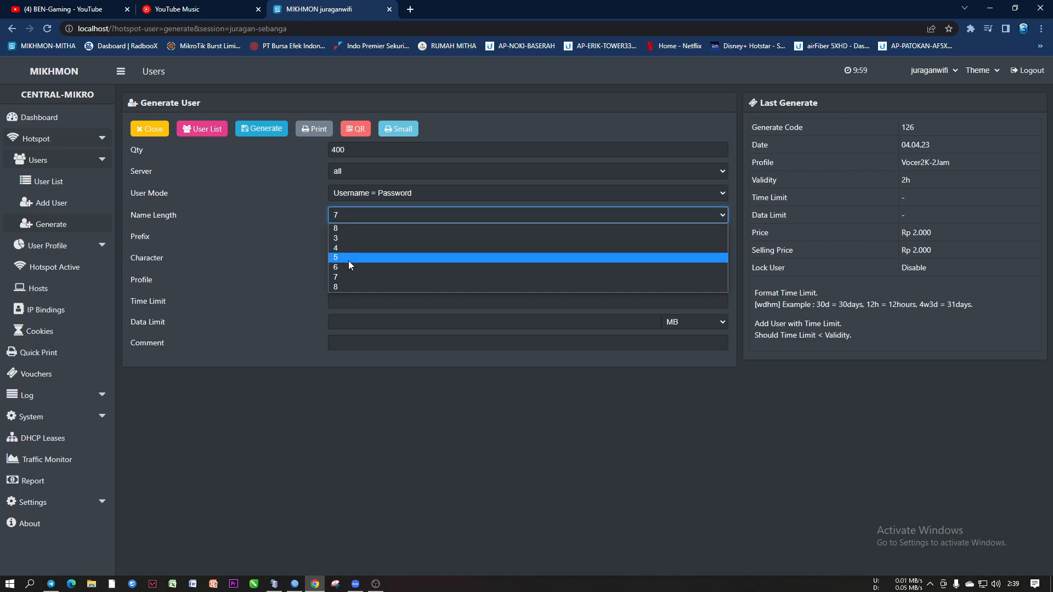
pyautogui.click(344, 267)
pyautogui.click(345, 214)
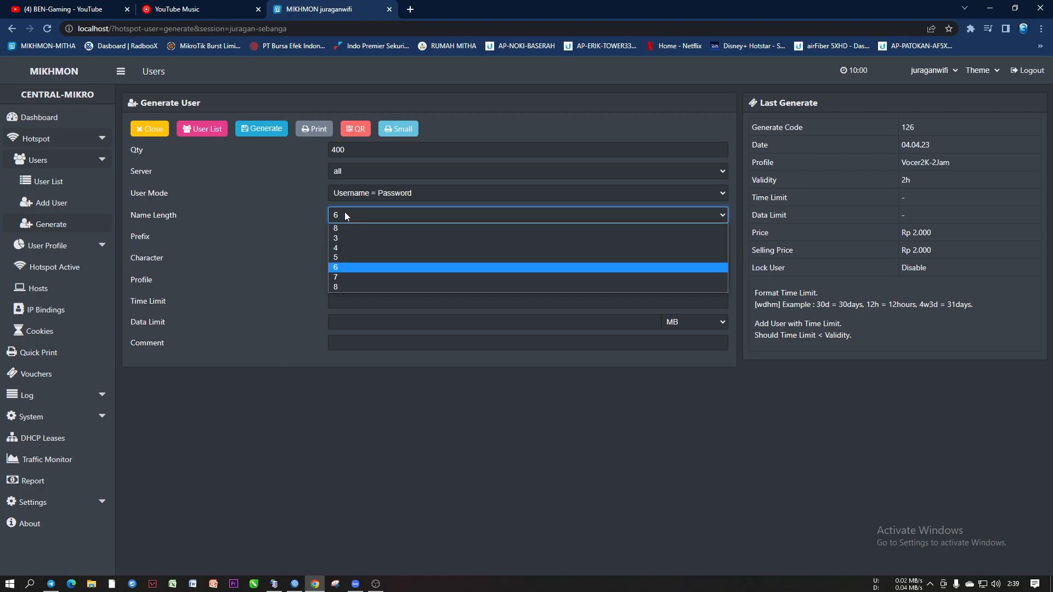
pyautogui.click(344, 269)
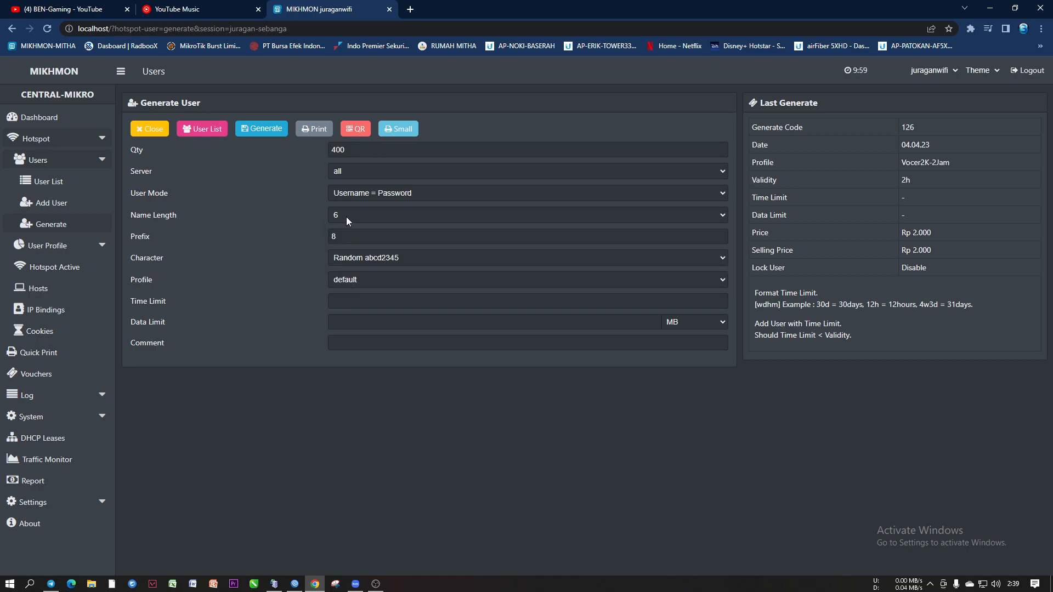
# Append 'a' after the 8 so the prefix reads 8a, with name length still 6
pyautogui.doubleClick(347, 237)
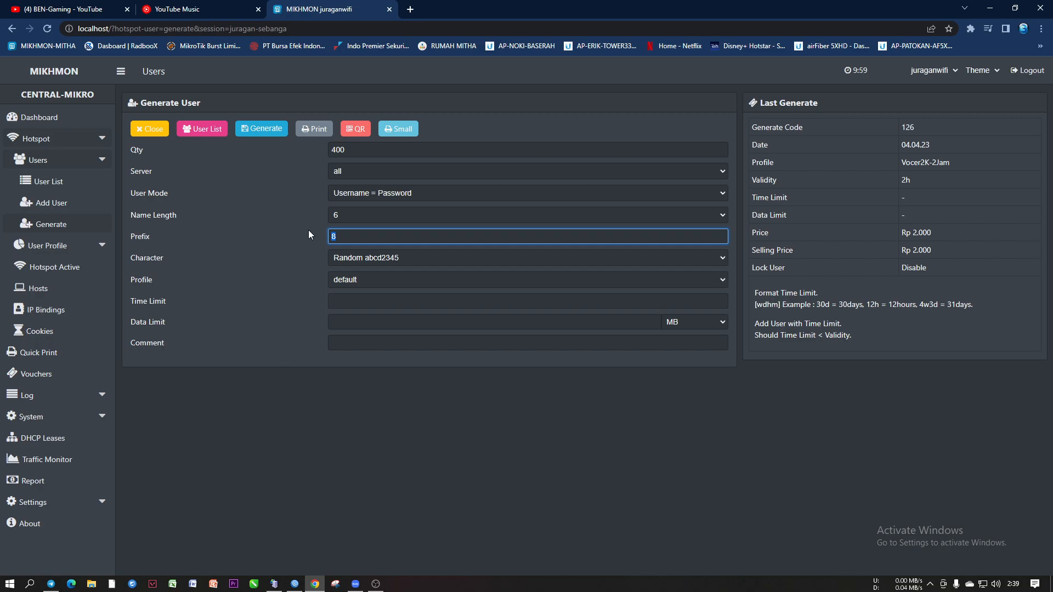
pyautogui.click(344, 236)
pyautogui.click(356, 238)
pyautogui.write('a')
pyautogui.click(348, 212)
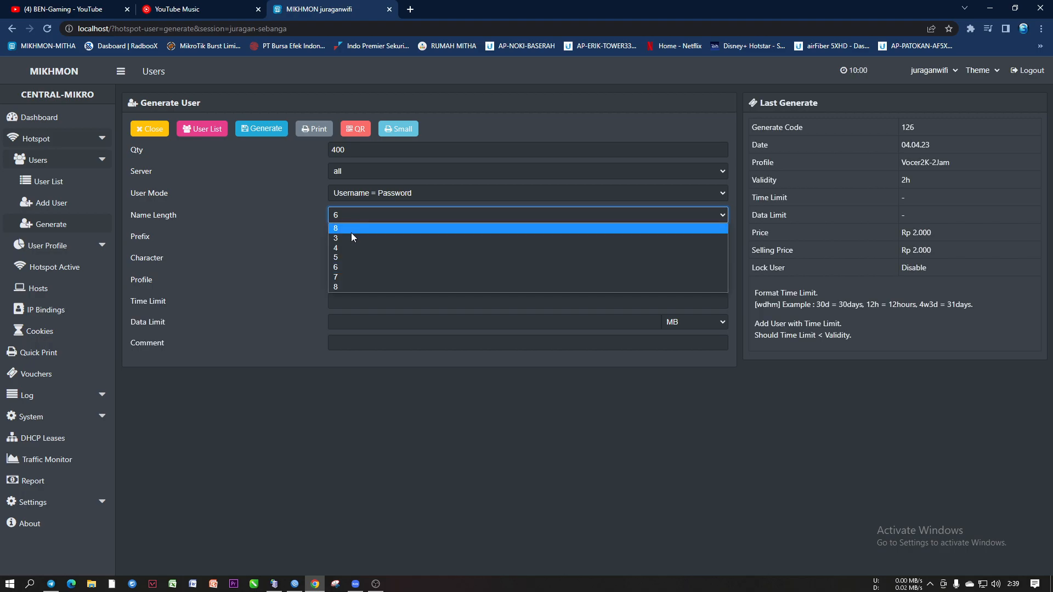
pyautogui.click(347, 268)
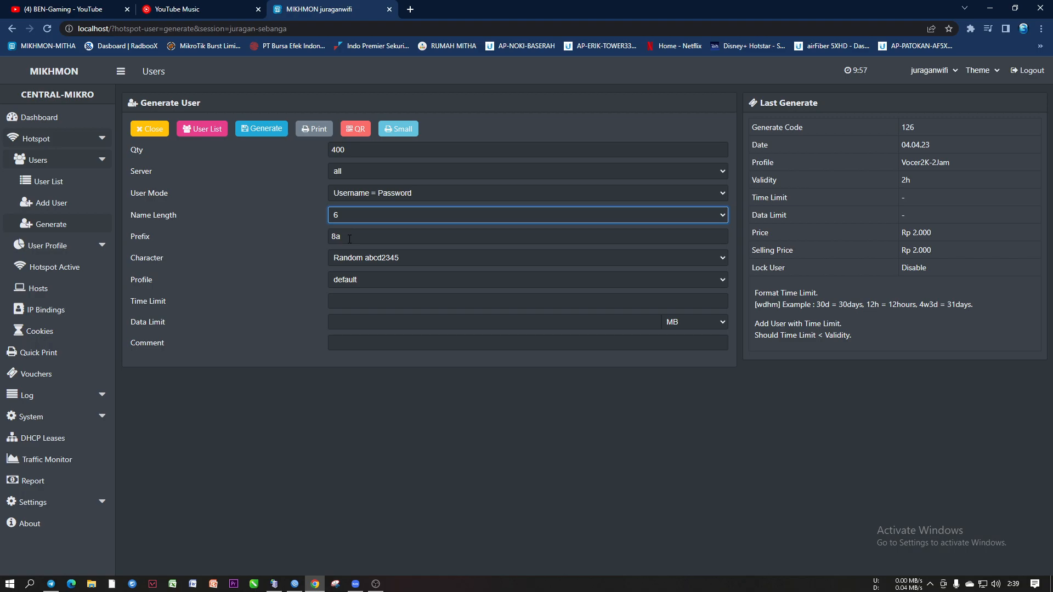
# Retype the prefix as 8a, correcting a mistyped 9b
pyautogui.click(349, 239)
pyautogui.click(355, 234)
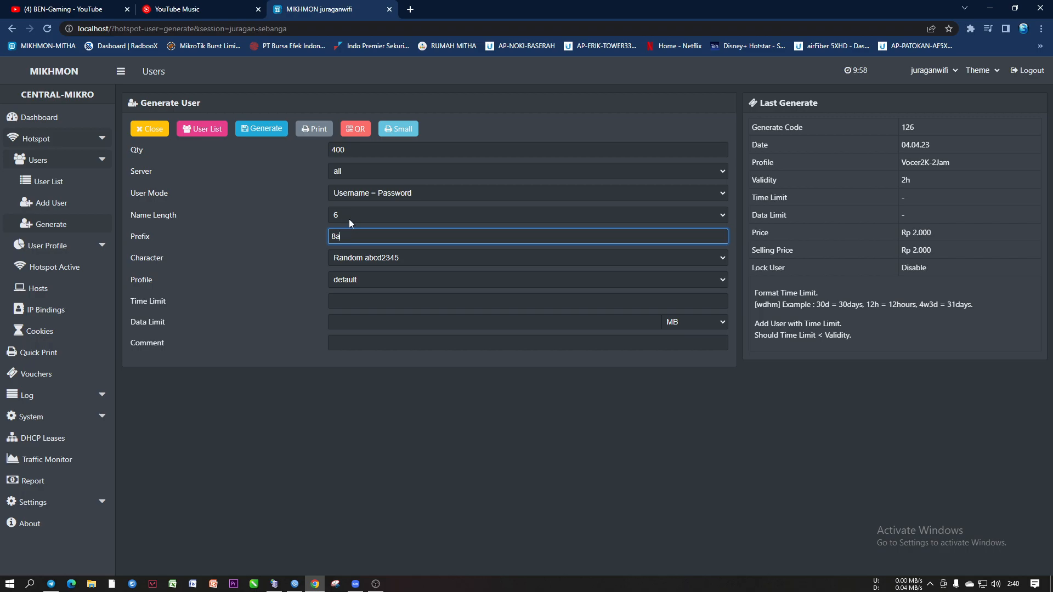
pyautogui.doubleClick(345, 236)
pyautogui.write('9b')
pyautogui.press('BackSpace')
pyautogui.press('BackSpace')
pyautogui.write('8a')
pyautogui.click(390, 258)
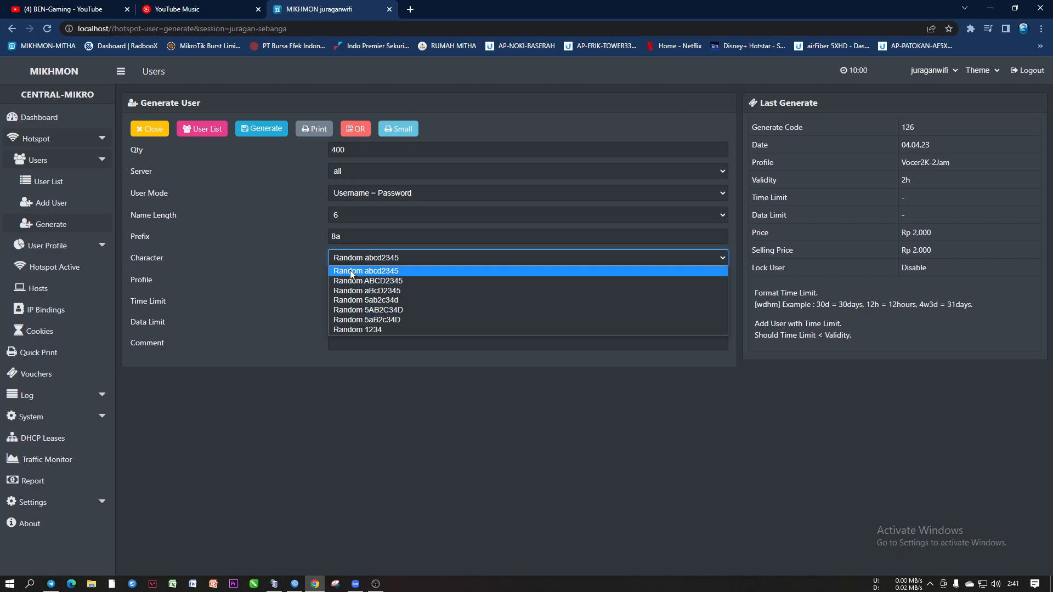
pyautogui.click(287, 257)
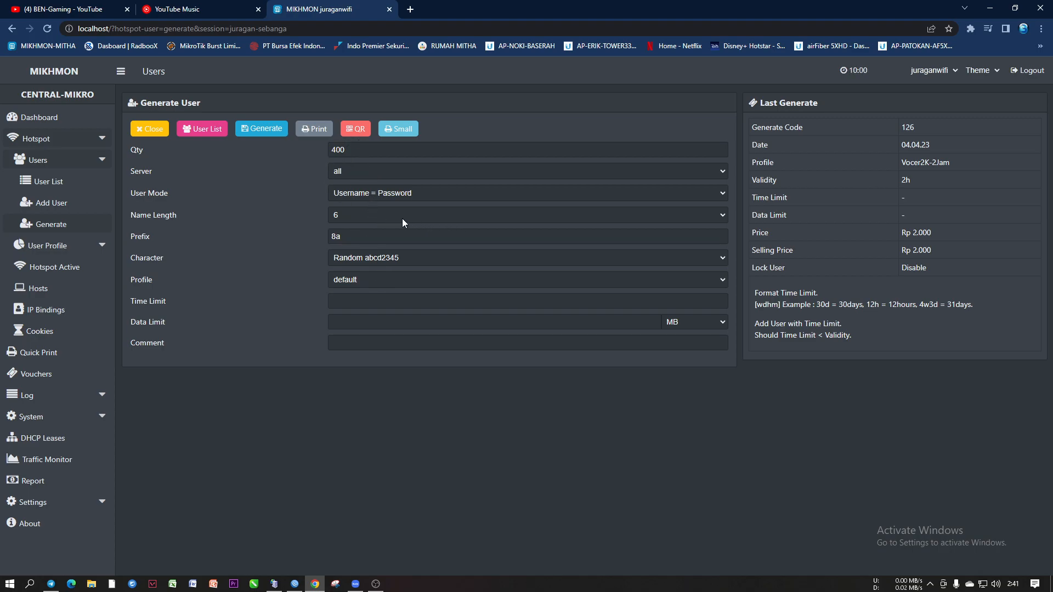
pyautogui.click(345, 215)
pyautogui.click(344, 268)
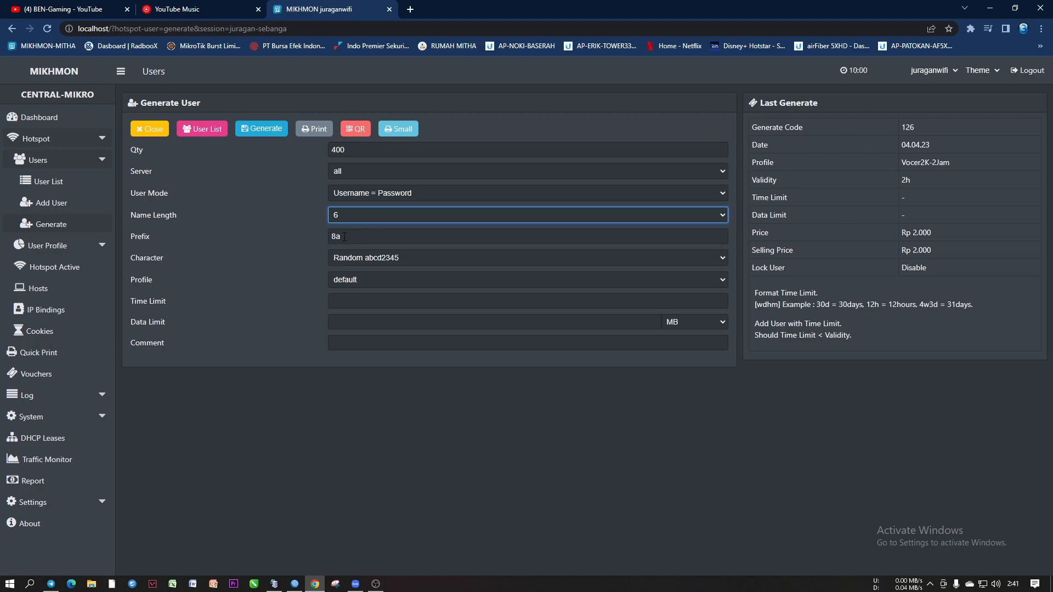
pyautogui.click(363, 258)
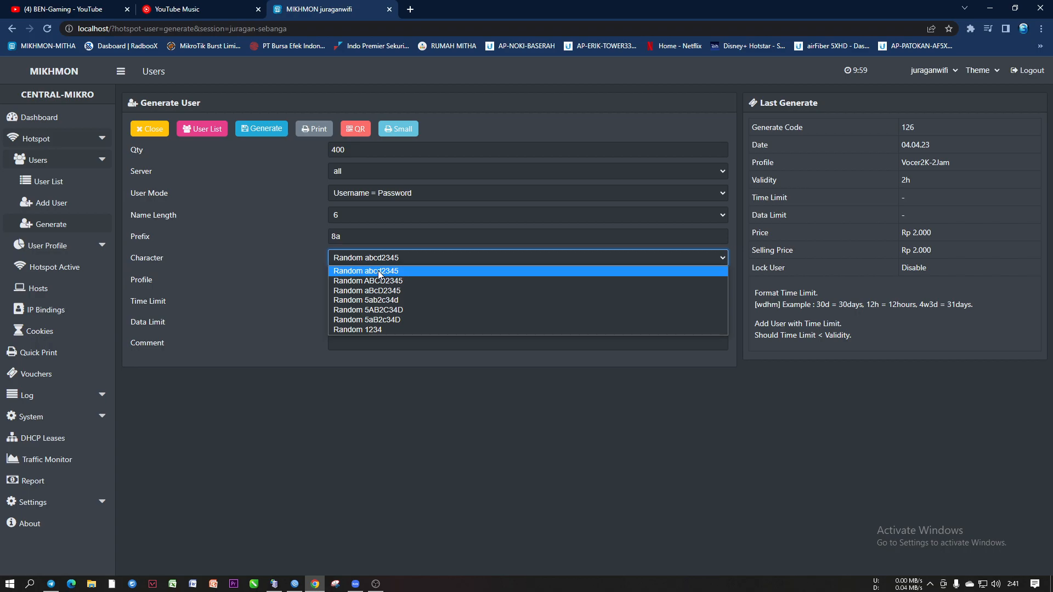
# Choose the Vocer3K-3Jam profile (3h, Rp 3.000), keeping Random abcd2345 characters
pyautogui.click(379, 273)
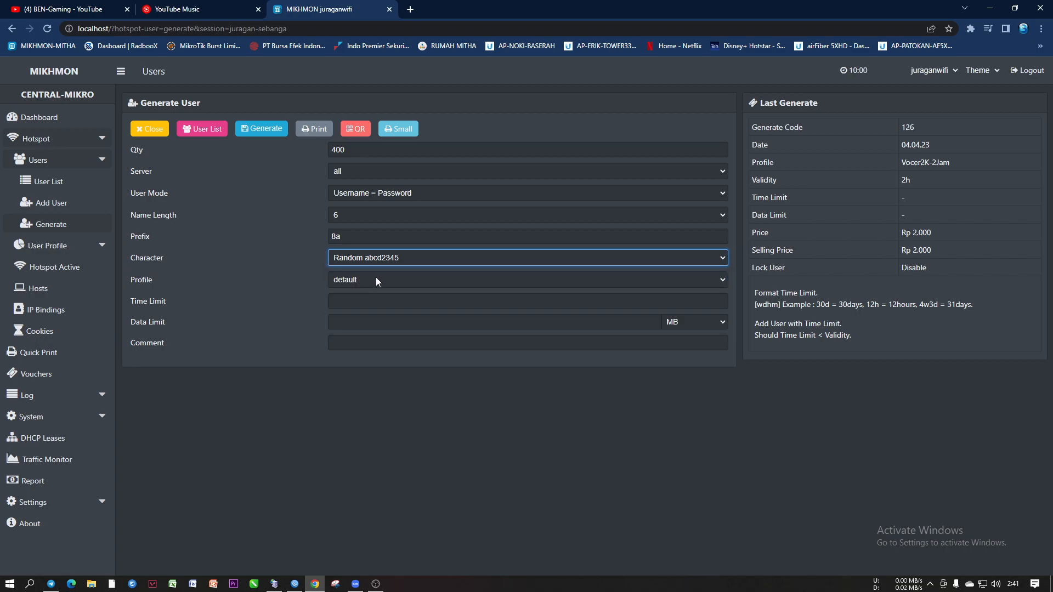
pyautogui.click(358, 280)
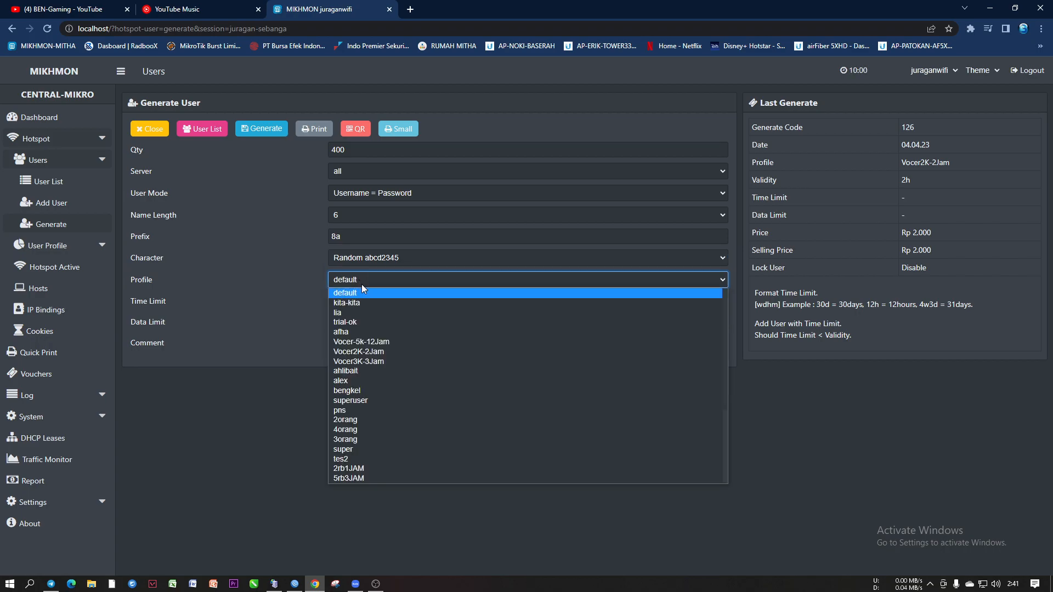
pyautogui.click(374, 360)
# Enter the batch comment dhtsdfgsr5364
pyautogui.click(367, 346)
pyautogui.write('dhtry')
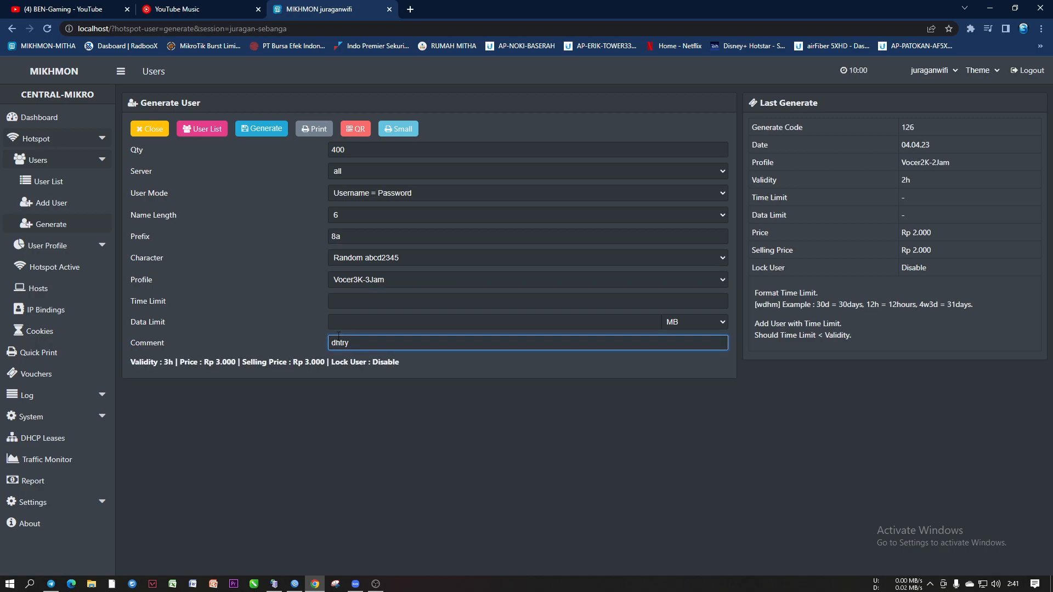
pyautogui.press('BackSpace')
pyautogui.press('BackSpace')
pyautogui.write('sdfgsr5364')
pyautogui.moveTo(350, 154); pyautogui.dragTo(330, 150)
pyautogui.click(354, 152)
pyautogui.click(367, 195)
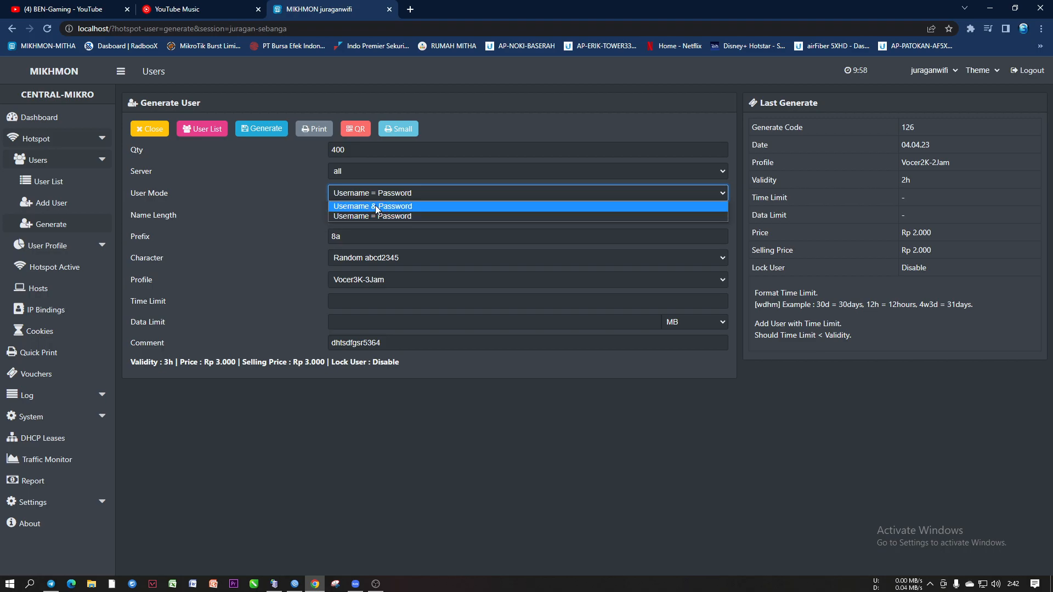
pyautogui.click(376, 216)
pyautogui.click(351, 215)
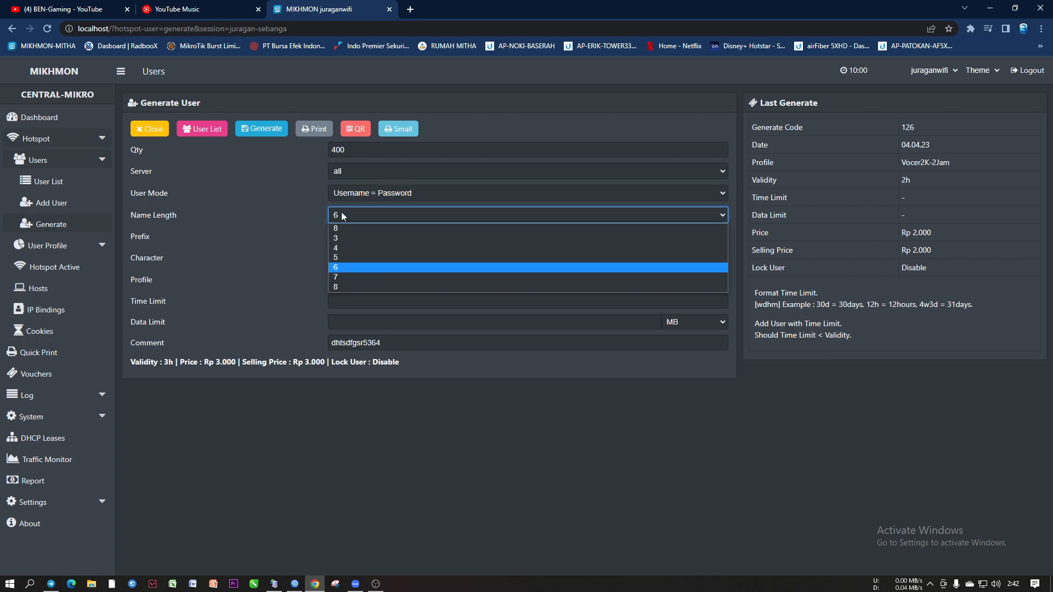
pyautogui.click(339, 267)
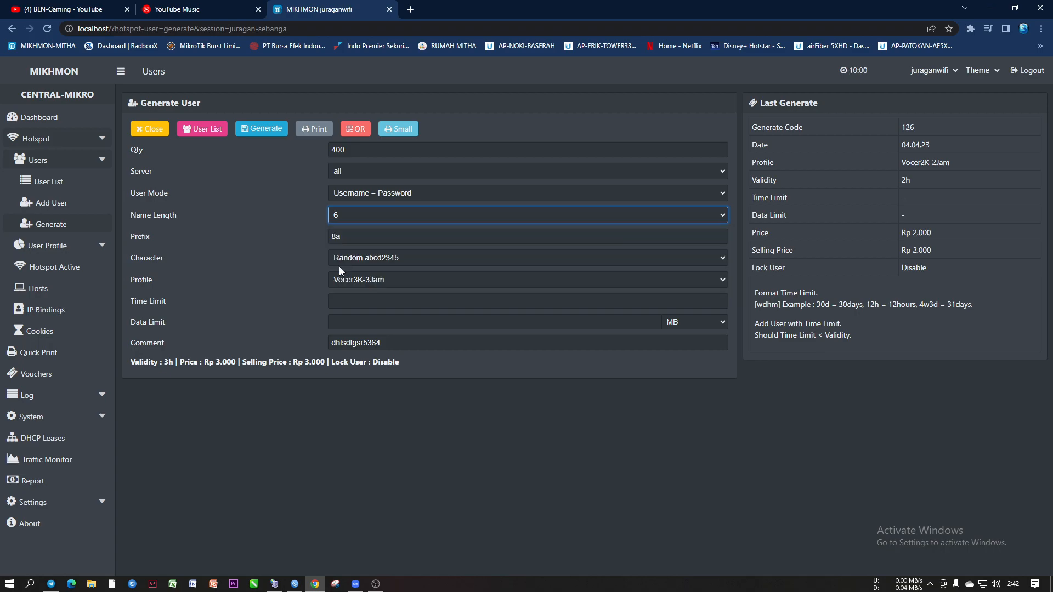
pyautogui.doubleClick(347, 235)
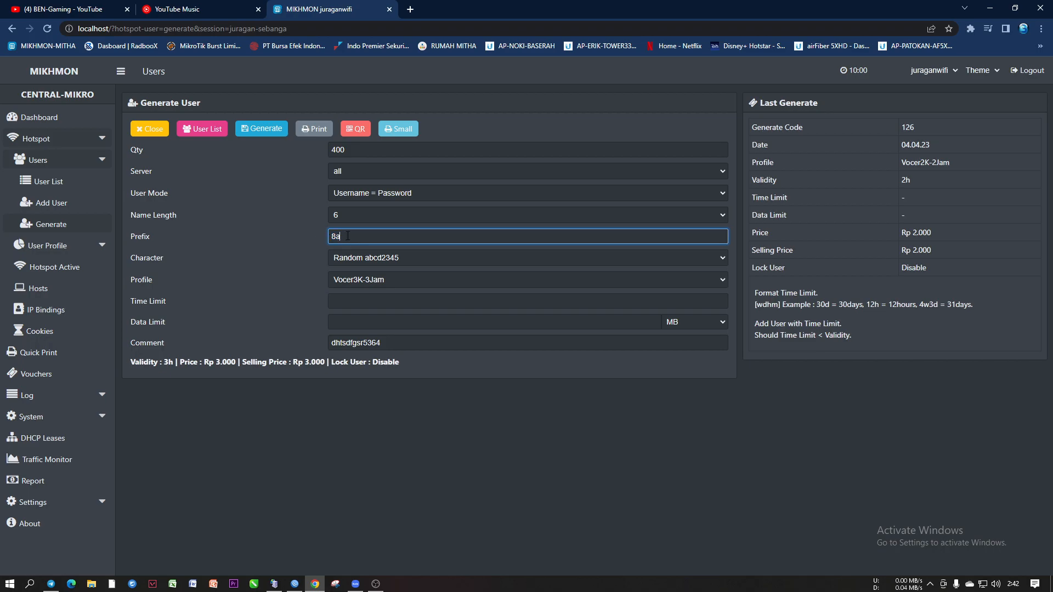
pyautogui.click(361, 260)
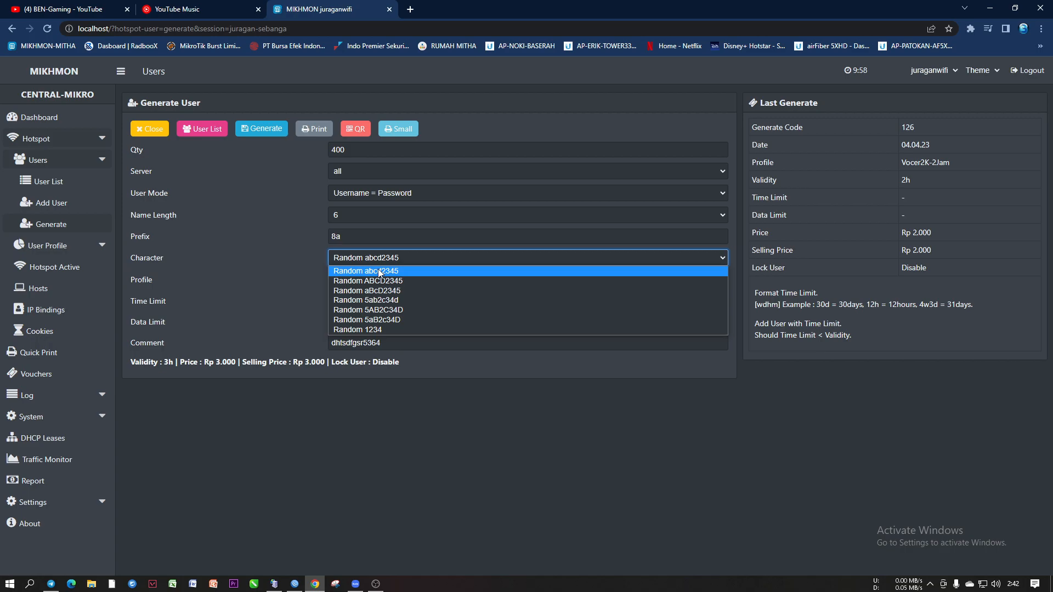
pyautogui.click(380, 273)
pyautogui.click(376, 257)
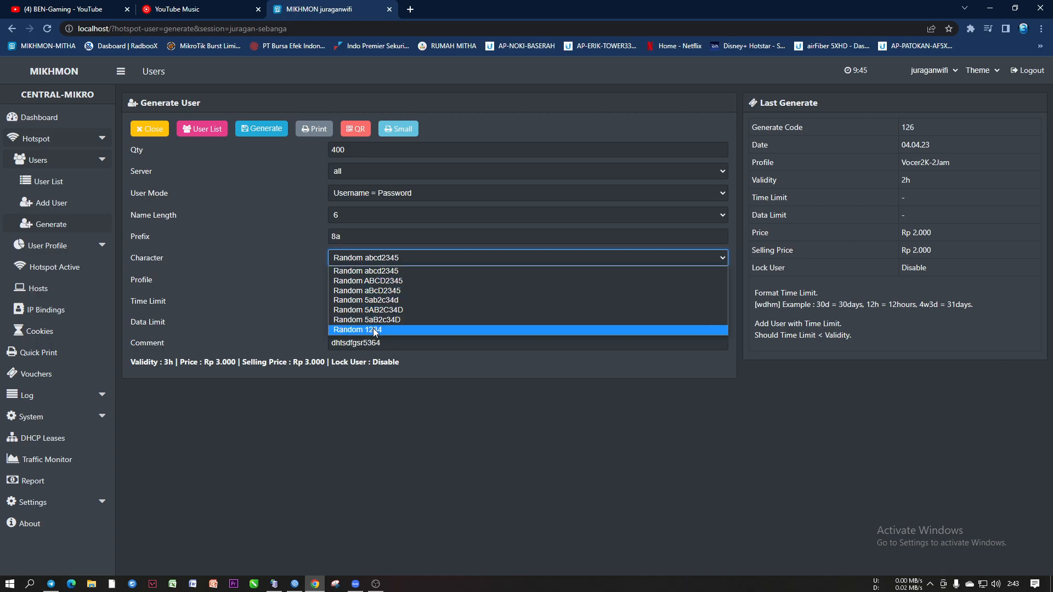
# Correct the prefix back to 8a, keeping name length 6 and Random abcd2345 characters
pyautogui.click(281, 296)
pyautogui.doubleClick(338, 239)
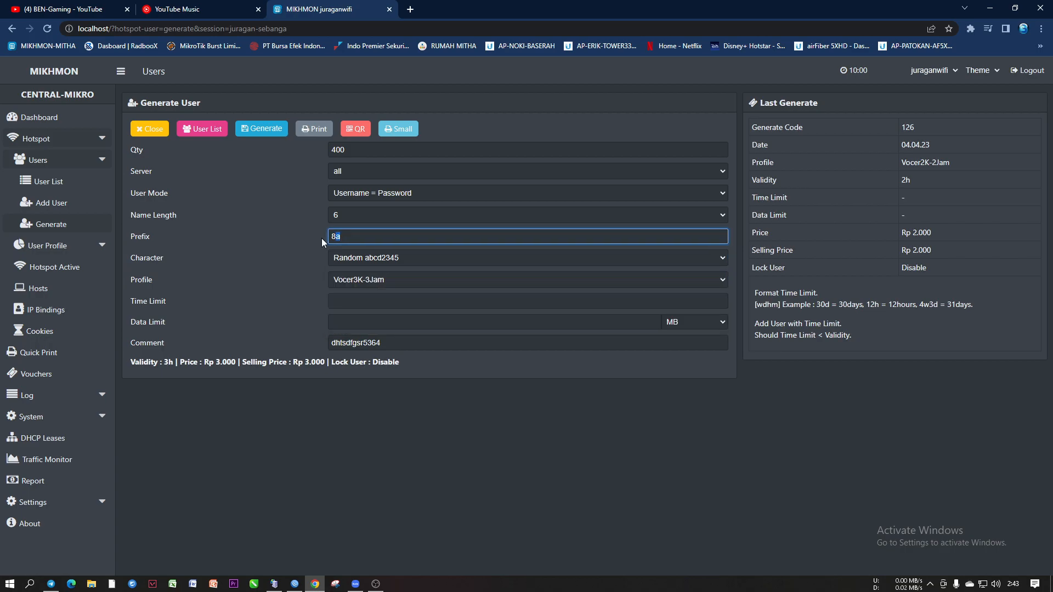
pyautogui.click(344, 214)
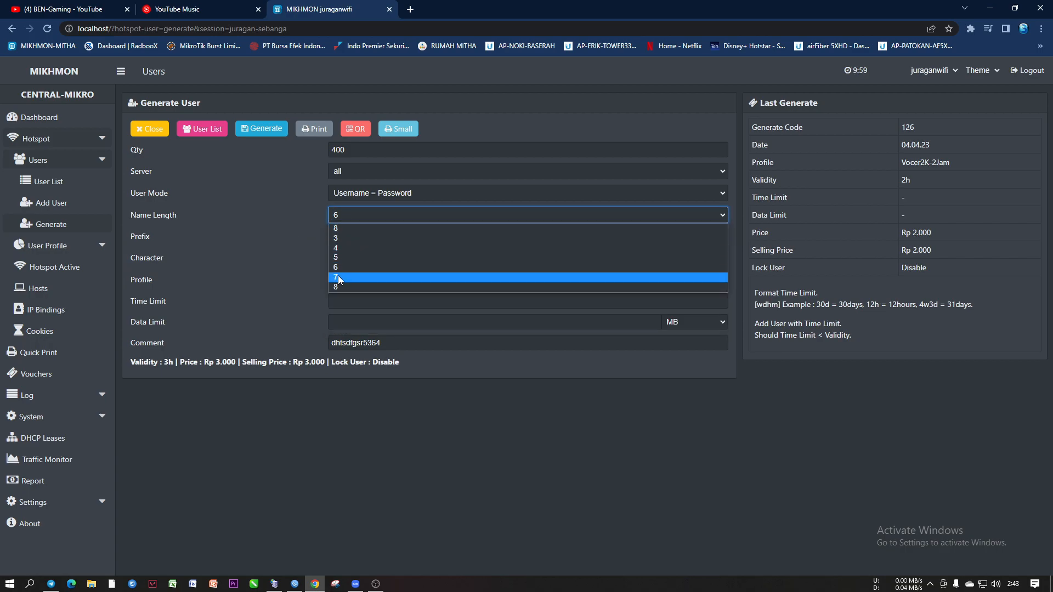
pyautogui.click(291, 252)
pyautogui.click(346, 238)
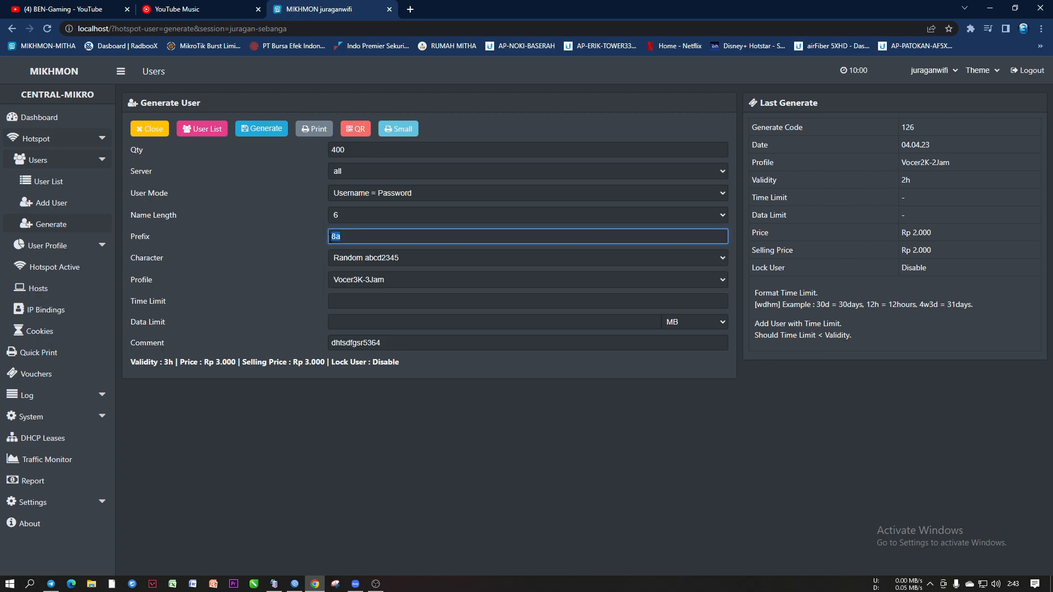
pyautogui.write('9')
pyautogui.click(354, 258)
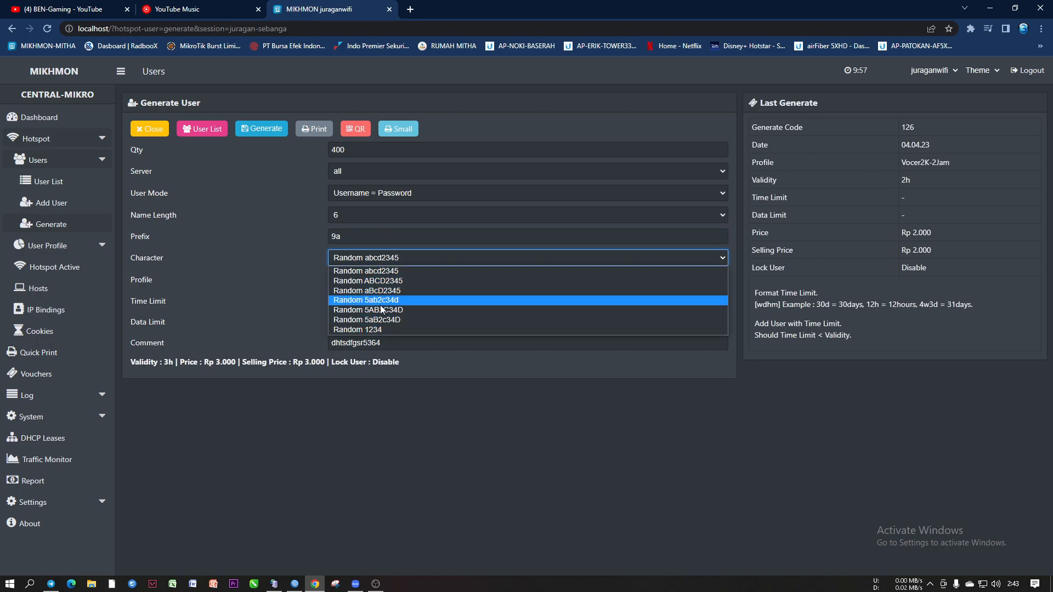
pyautogui.click(288, 264)
pyautogui.moveTo(335, 238); pyautogui.dragTo(319, 242)
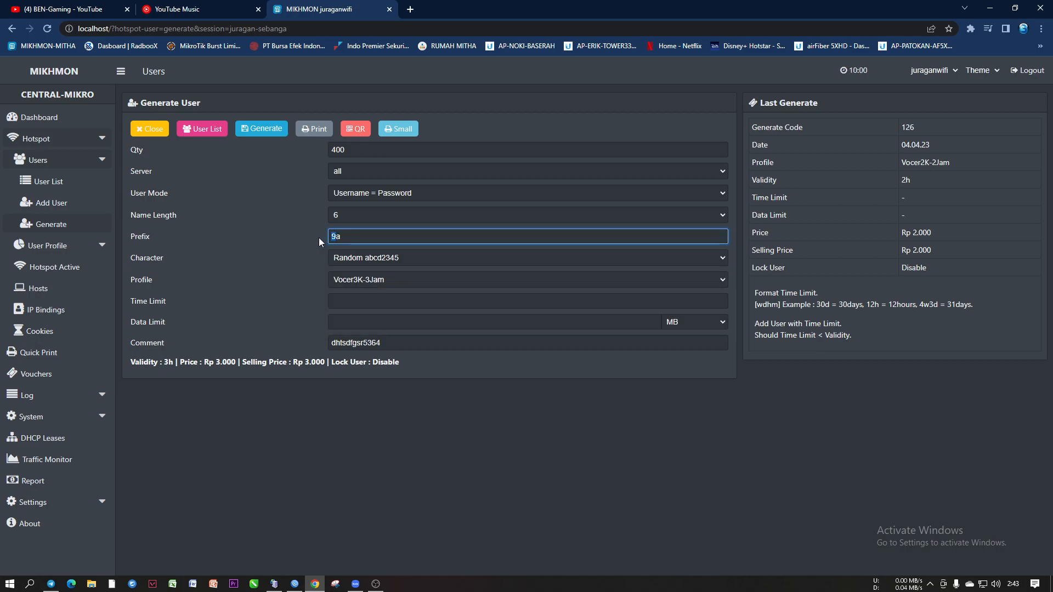
pyautogui.write('8')
# Generate the 400-voucher batch, recorded as code 904 with profile Vocer3K-3Jam
pyautogui.click(380, 261)
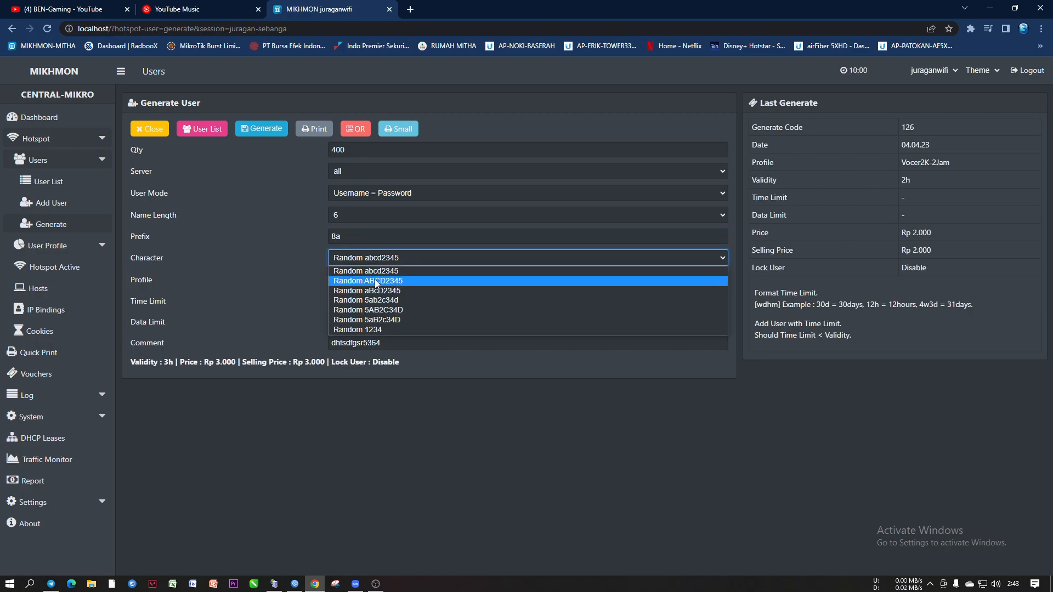
pyautogui.click(371, 270)
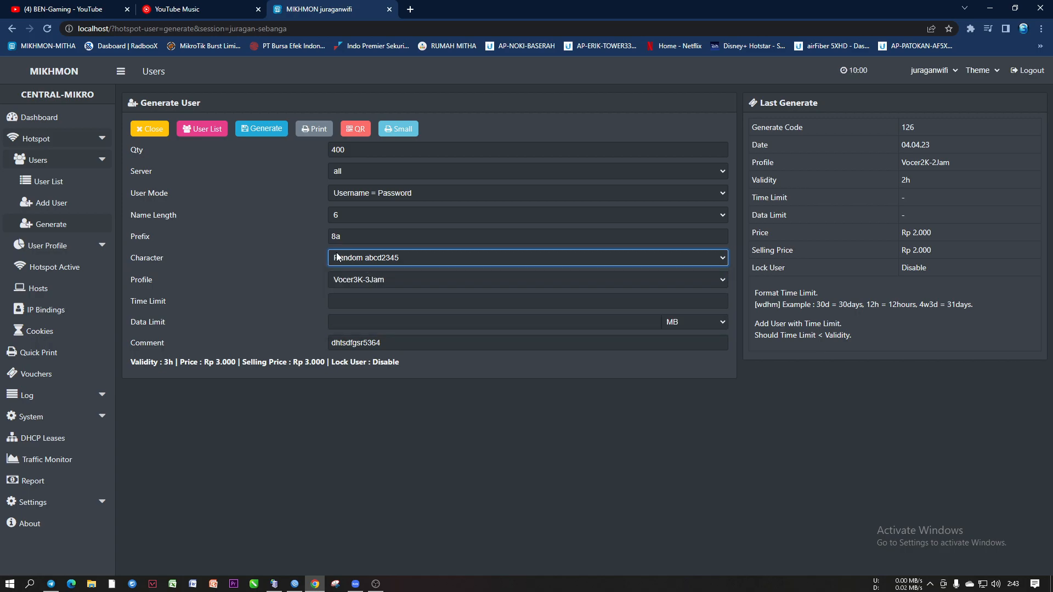
pyautogui.click(256, 136)
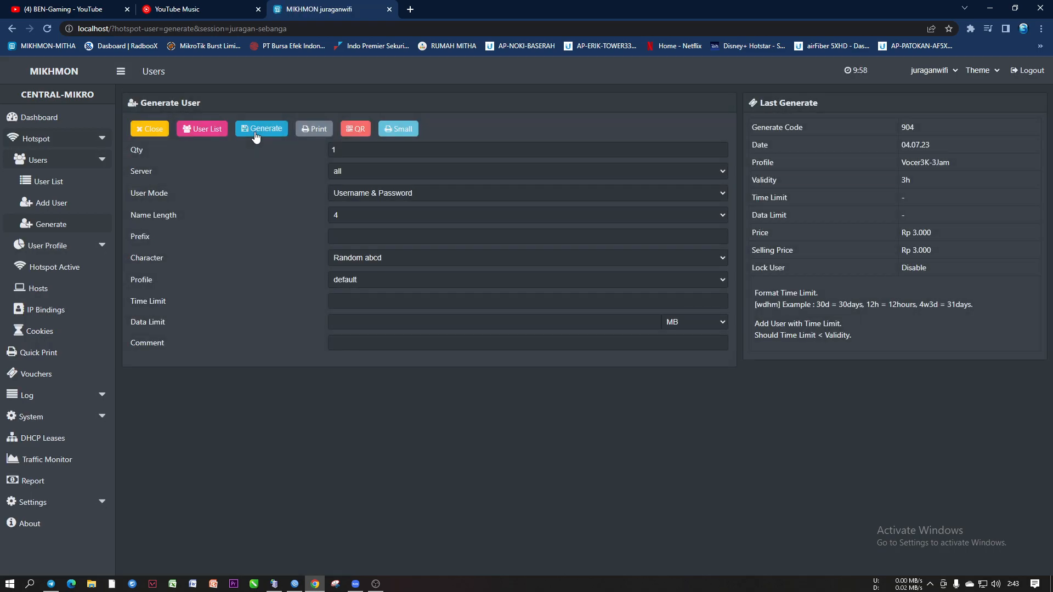
# Preview batch 904 as small vouchers, scroll through it, and cancel printing
pyautogui.click(405, 132)
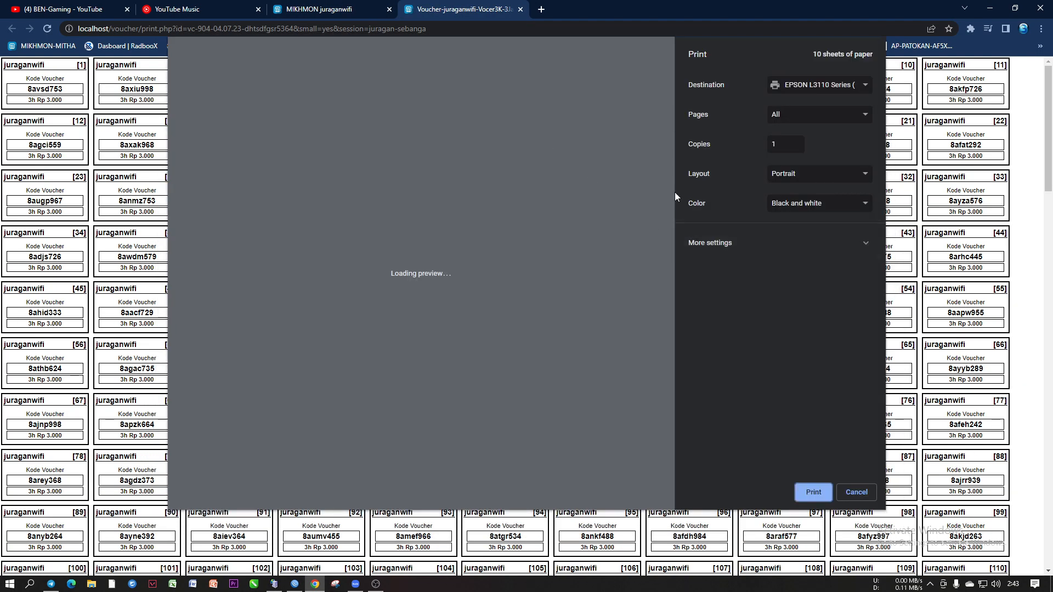
pyautogui.moveTo(670, 84); pyautogui.dragTo(695, 519)
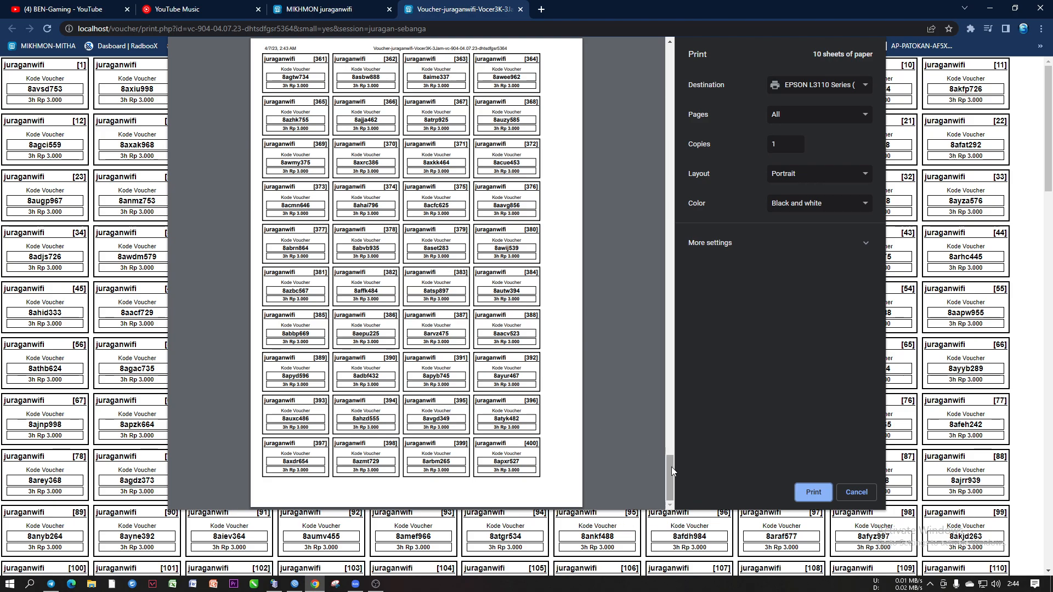
pyautogui.moveTo(670, 474); pyautogui.dragTo(650, 52)
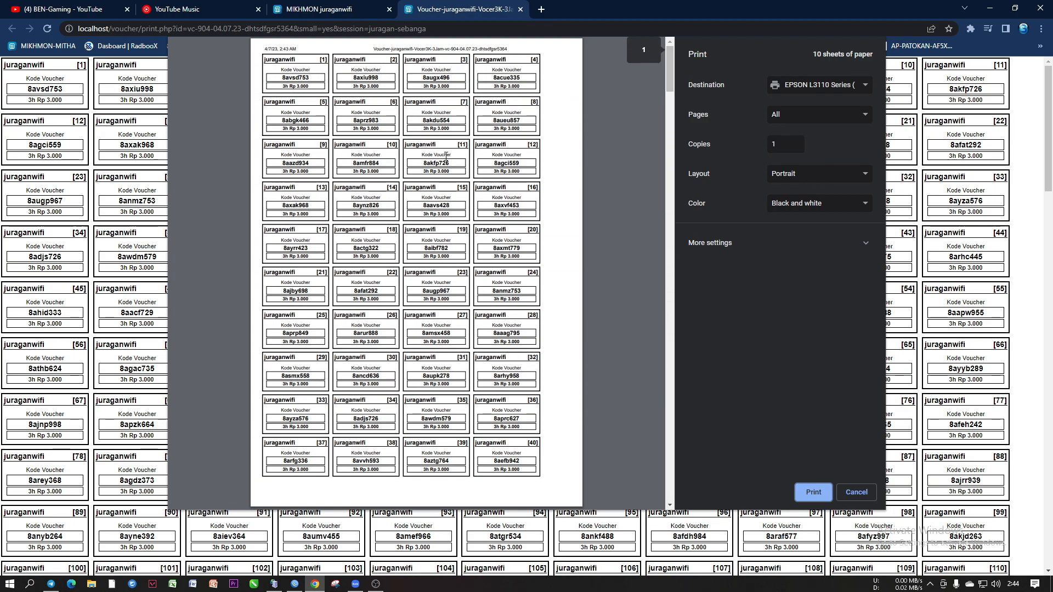
pyautogui.moveTo(289, 77); pyautogui.dragTo(283, 78)
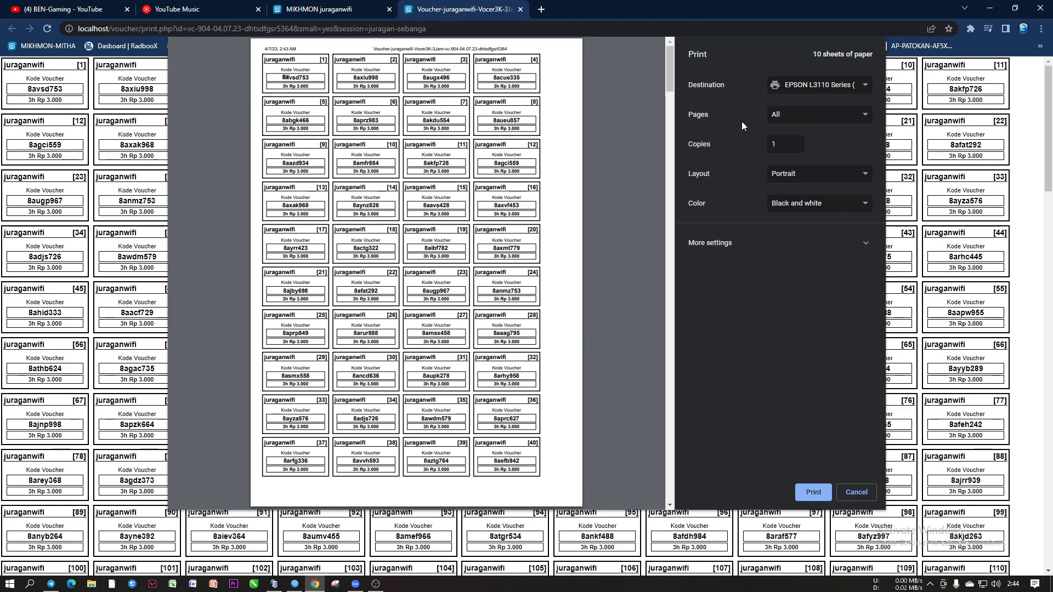
pyautogui.click(857, 492)
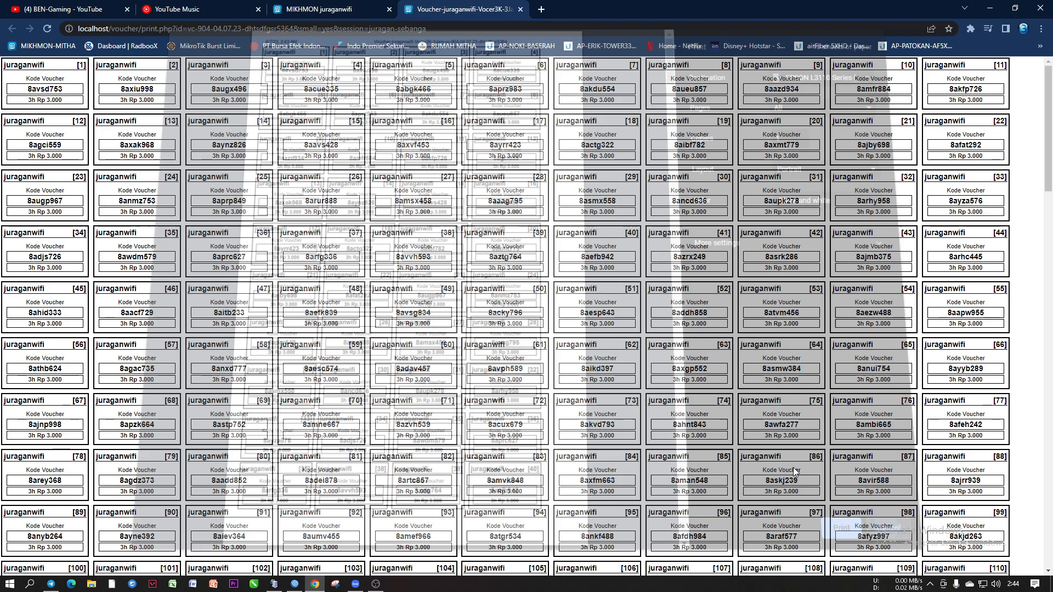
# Highlight the 8a prefix on voucher codes 1 through 4
pyautogui.moveTo(36, 89); pyautogui.dragTo(27, 90)
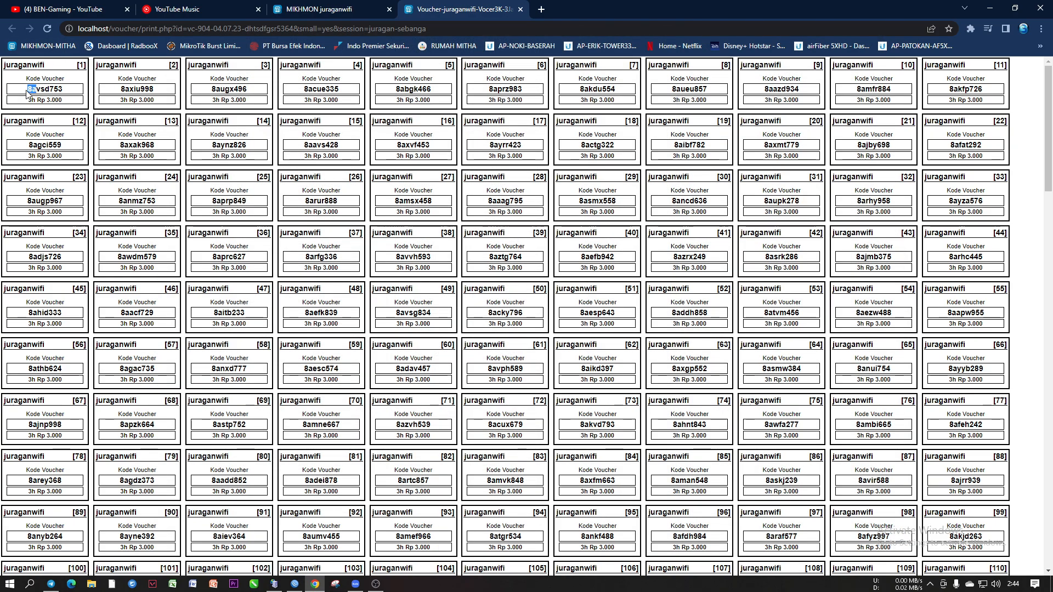
pyautogui.moveTo(130, 90); pyautogui.dragTo(120, 89)
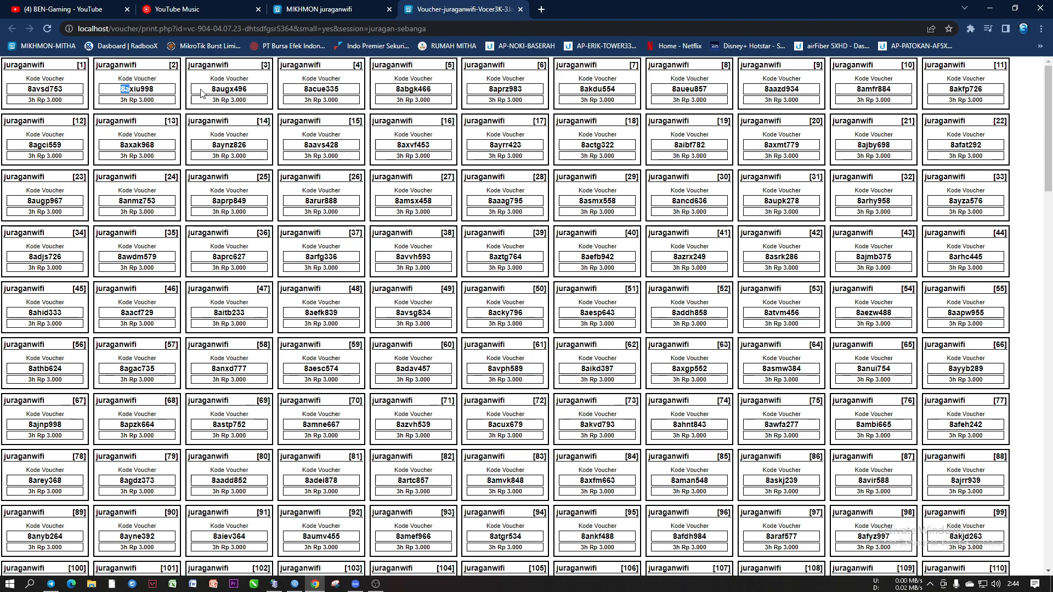
pyautogui.moveTo(222, 89); pyautogui.dragTo(211, 89)
pyautogui.moveTo(313, 89); pyautogui.dragTo(303, 90)
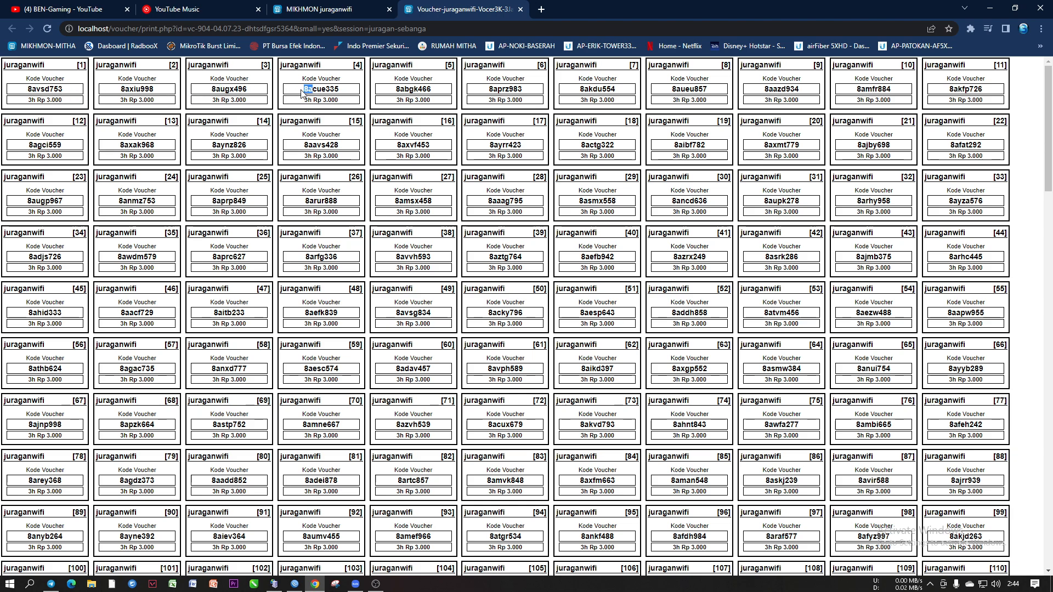
# Enter prefix 8a on the Generate User form, glancing back at the voucher sheet
pyautogui.click(310, 10)
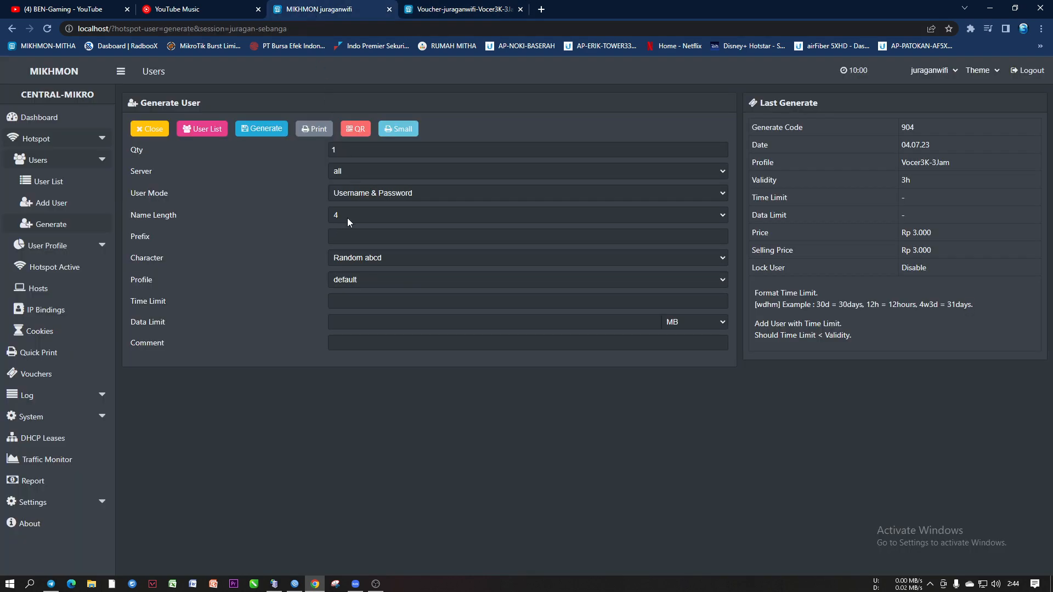
pyautogui.click(331, 238)
pyautogui.write('8')
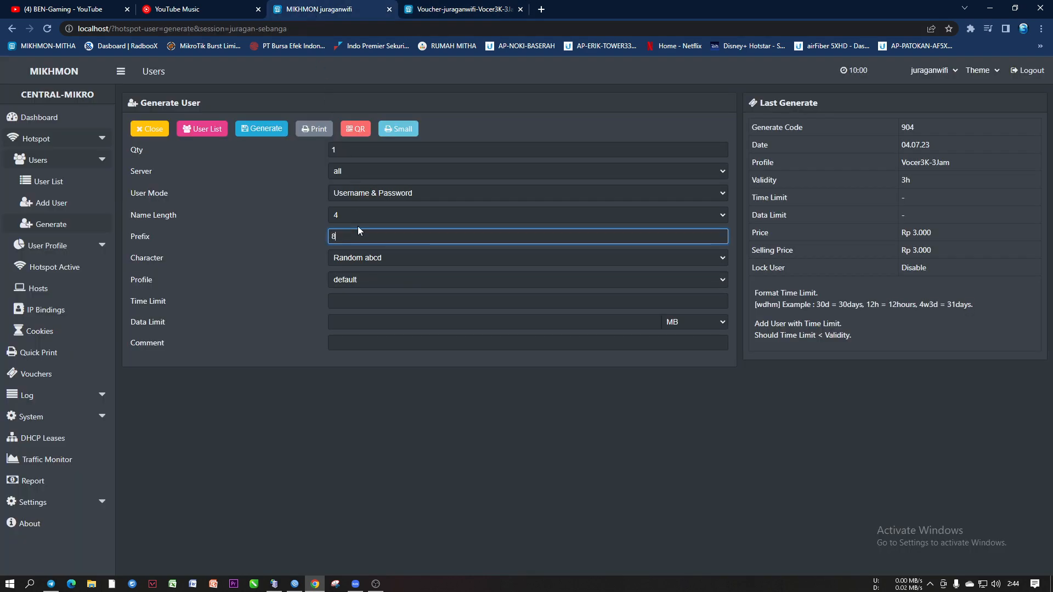
pyautogui.write('a')
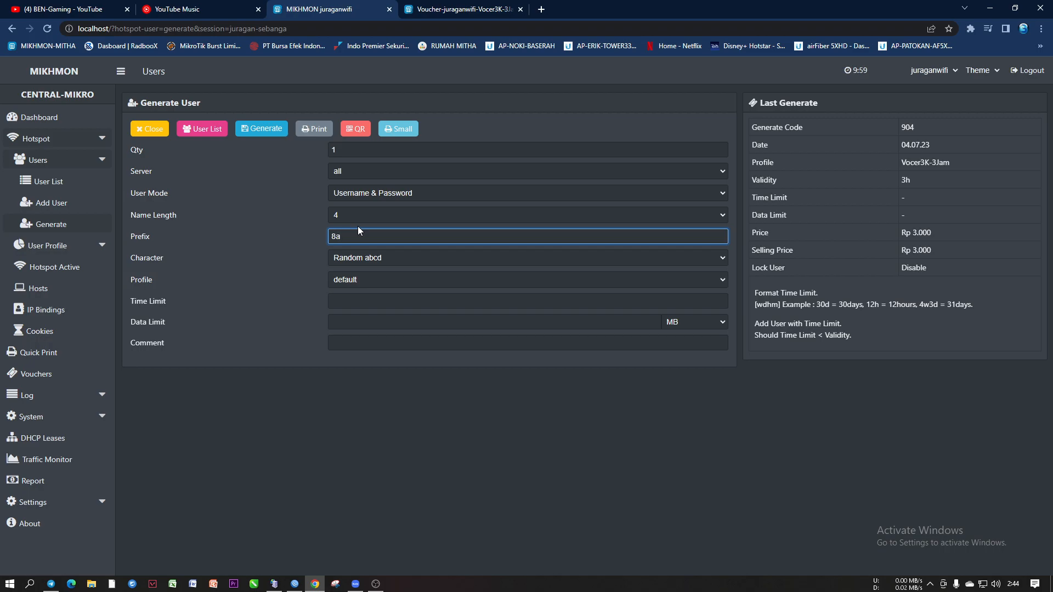
pyautogui.click(446, 14)
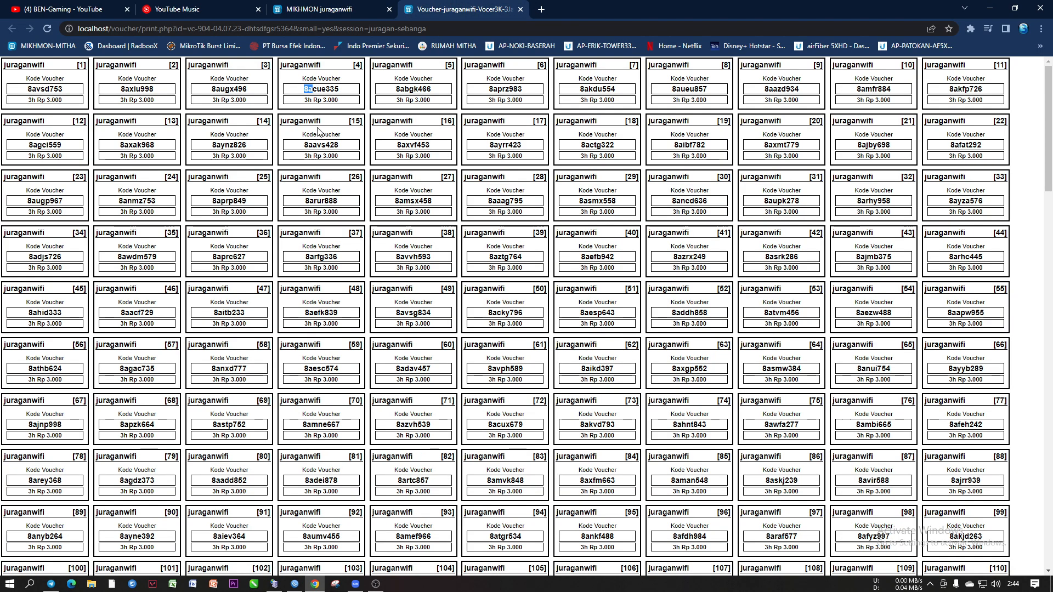
pyautogui.click(333, 12)
# Set quantity 400, Username = Password mode, name length 6 and profile Vocer3K-3Jam
pyautogui.click(347, 150)
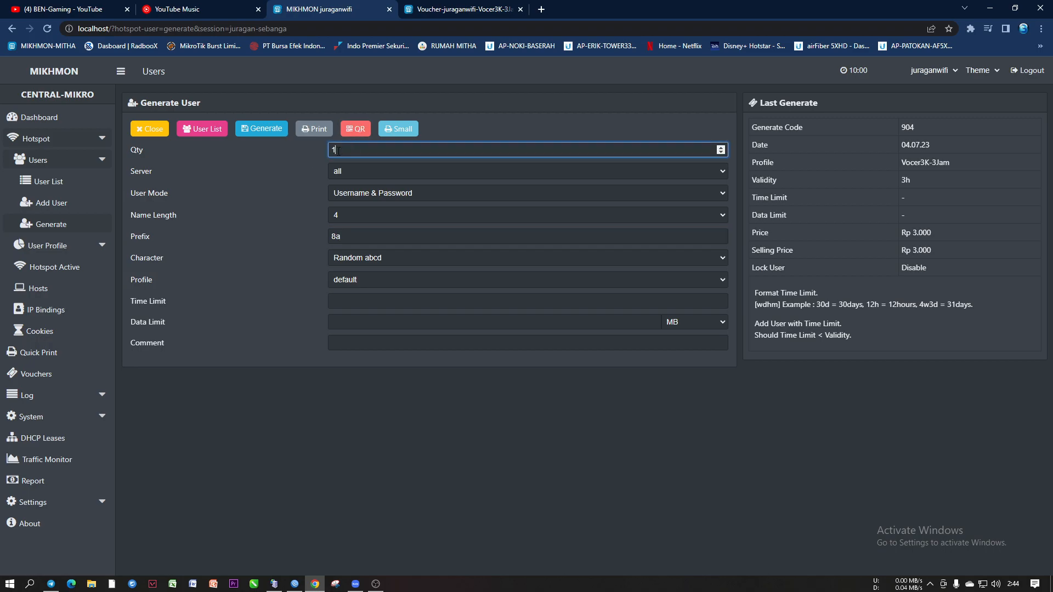
pyautogui.write('400')
pyautogui.click(374, 197)
pyautogui.click(374, 216)
pyautogui.click(347, 215)
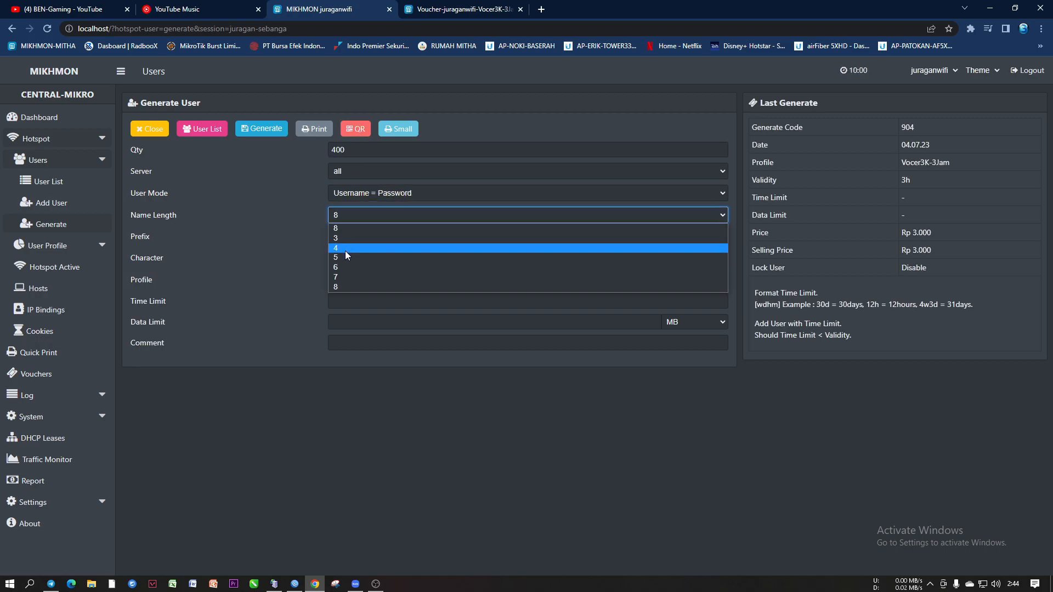
pyautogui.click(347, 268)
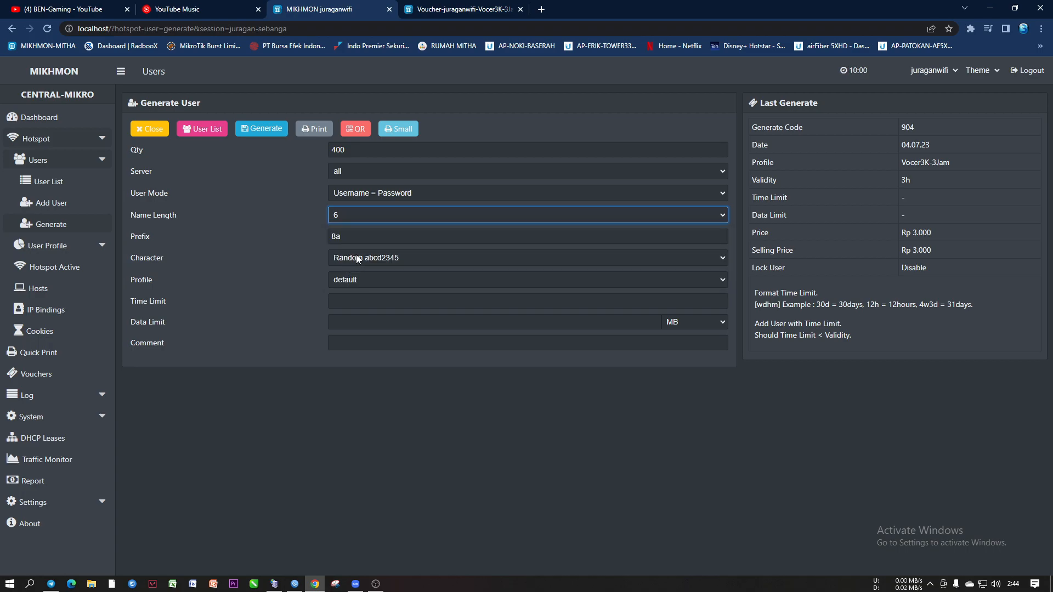
pyautogui.click(360, 281)
pyautogui.click(365, 352)
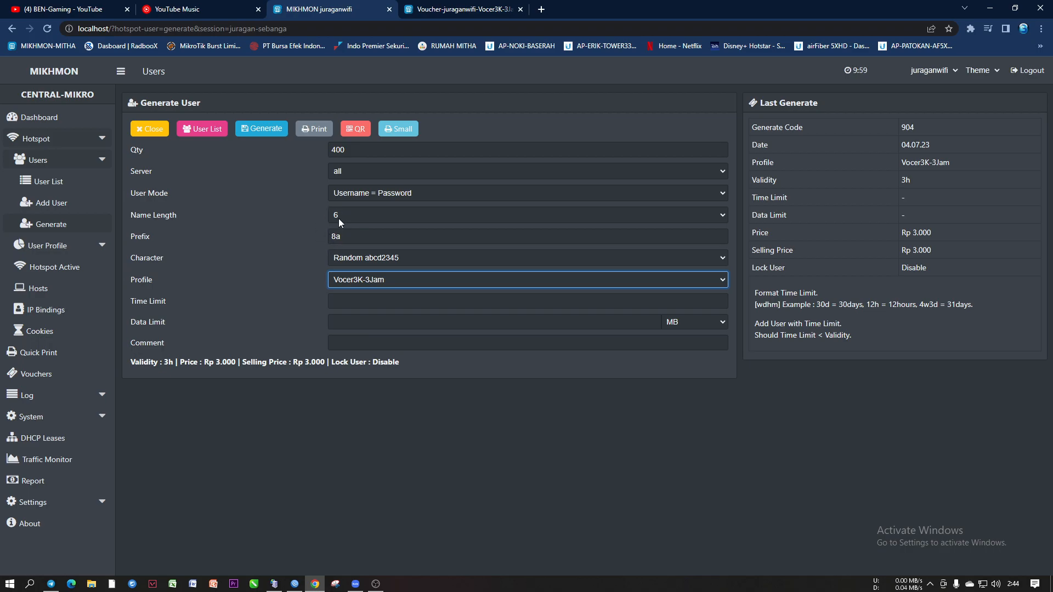
# Check the 8a prefix on the batch-904 voucher sheet and scroll through it
pyautogui.click(438, 9)
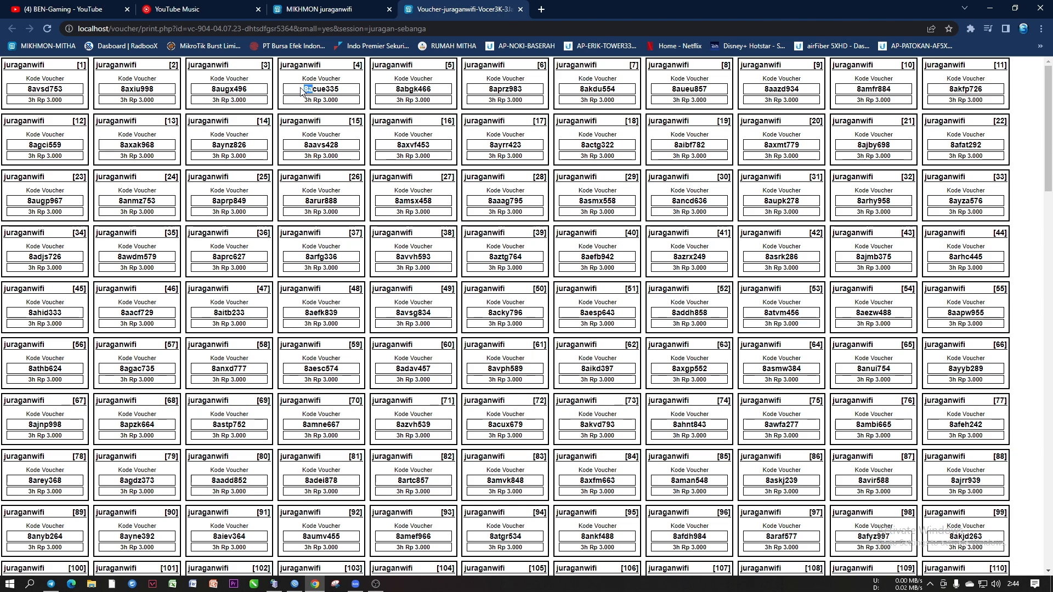
pyautogui.moveTo(29, 89); pyautogui.dragTo(36, 89)
pyautogui.click(40, 89)
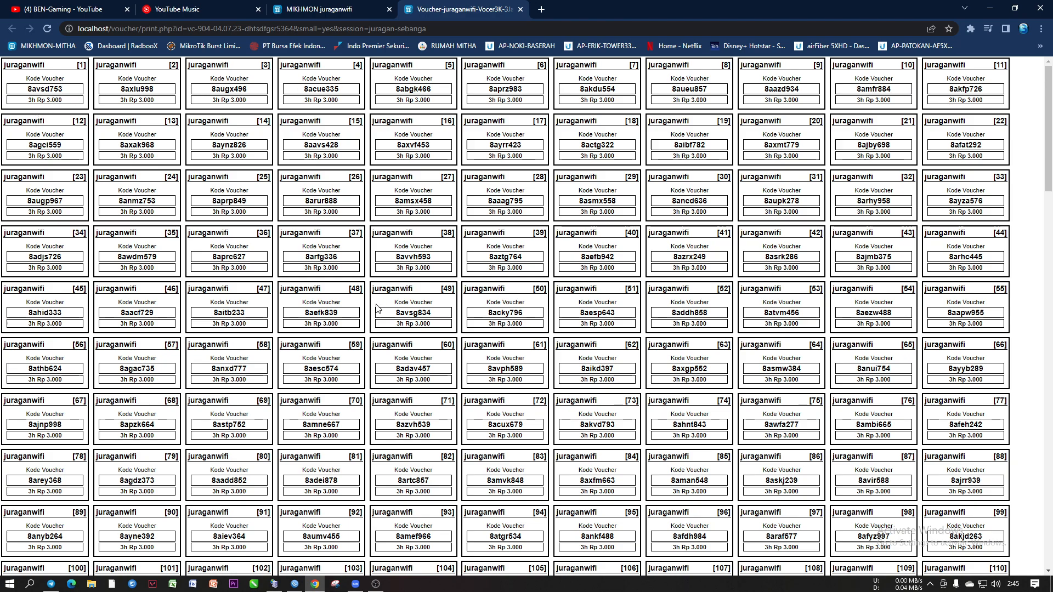
pyautogui.scroll(-20, 379, 305)
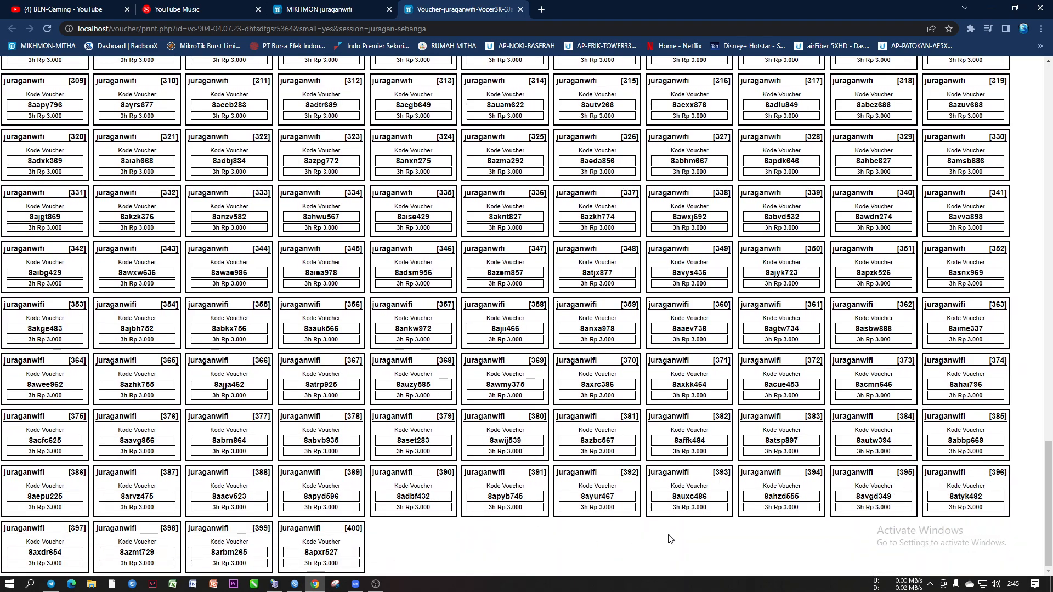
pyautogui.scroll(20, 346, 515)
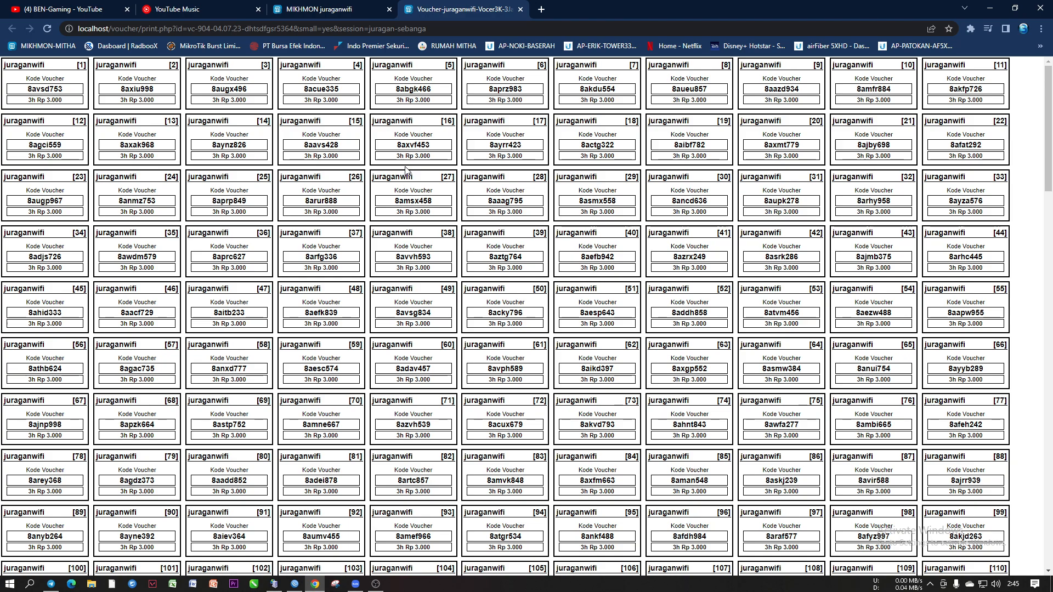
# Save the voucher sheet as a PDF in the VOCER JURAGAN-WIFI folder and close its tab
pyautogui.hotkey('ctrl', 'p')
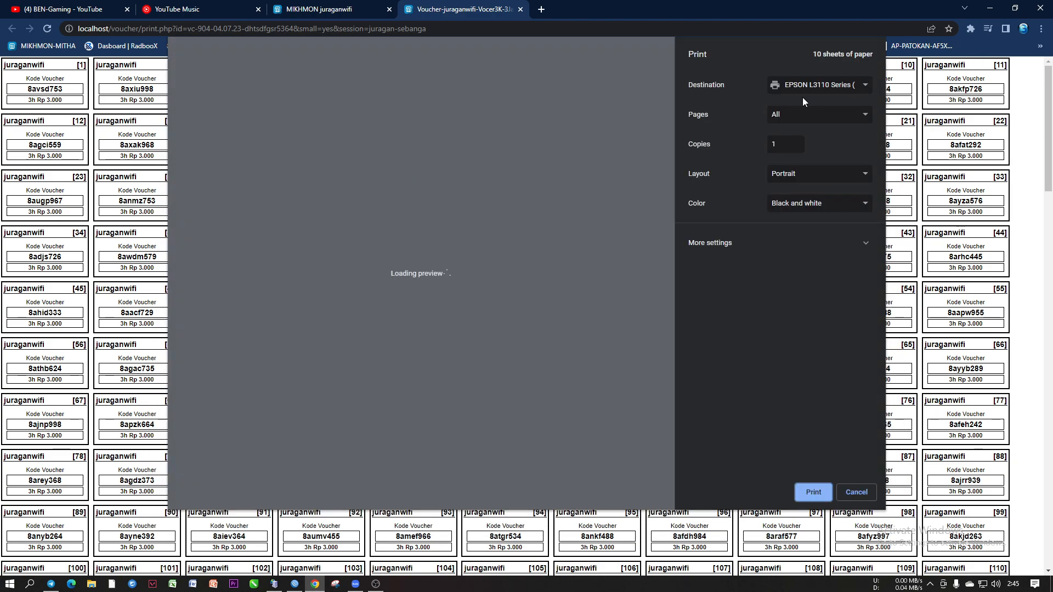
pyautogui.click(804, 89)
pyautogui.click(799, 99)
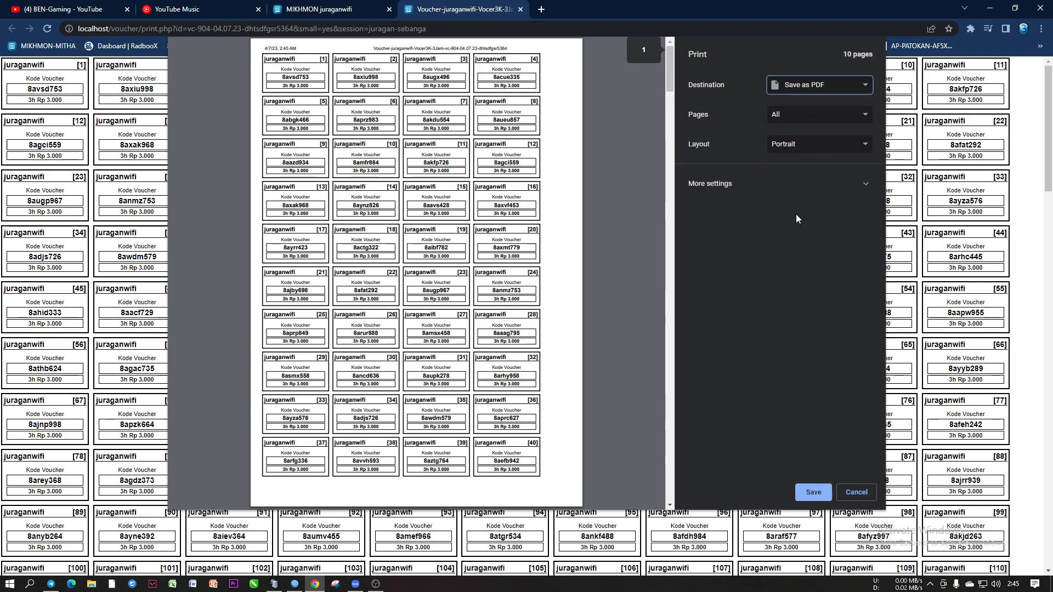
pyautogui.click(738, 189)
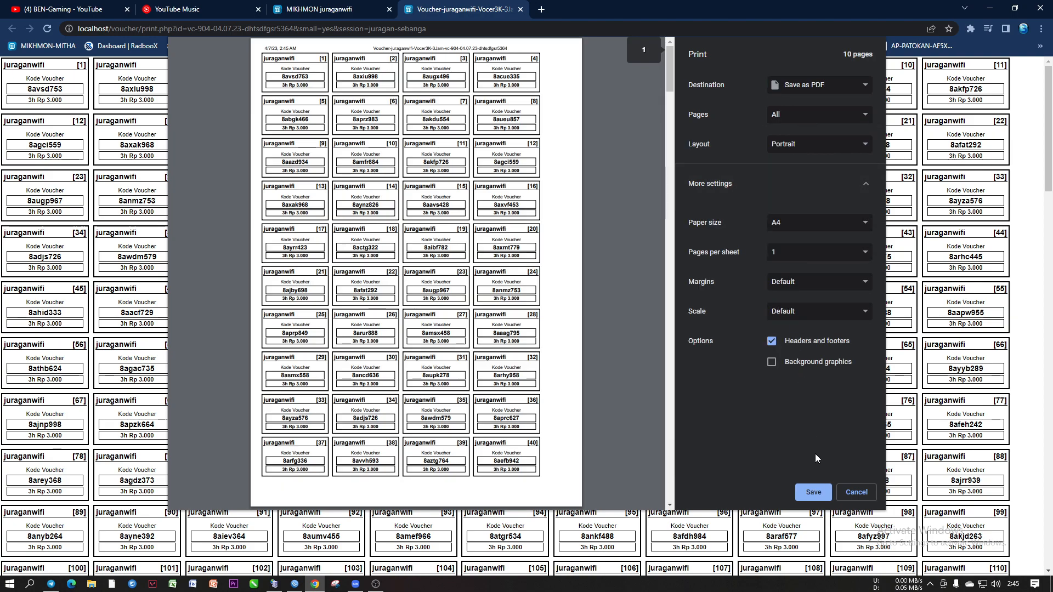
pyautogui.click(813, 493)
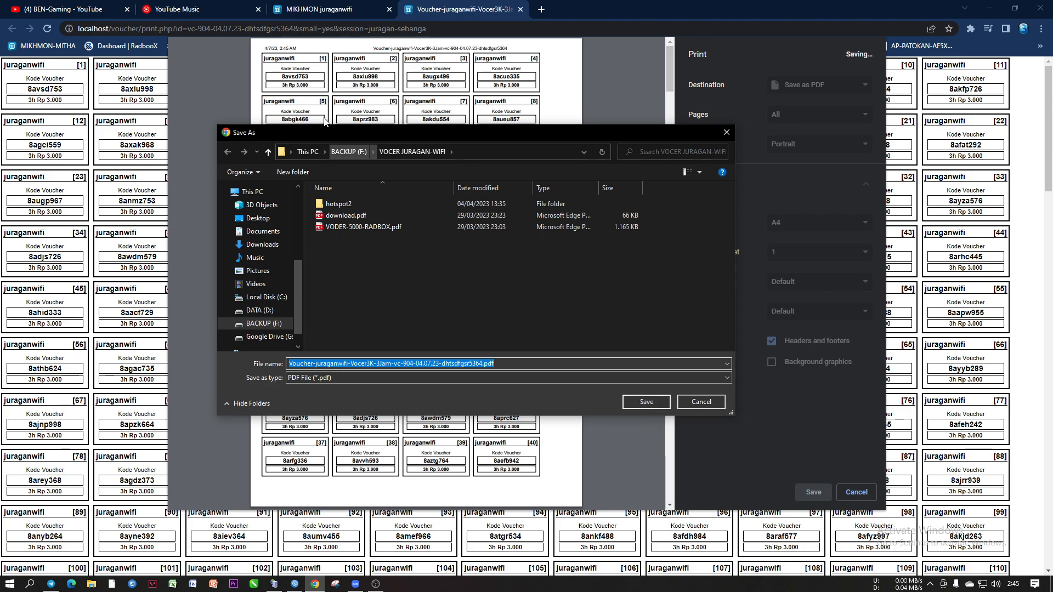
pyautogui.click(636, 401)
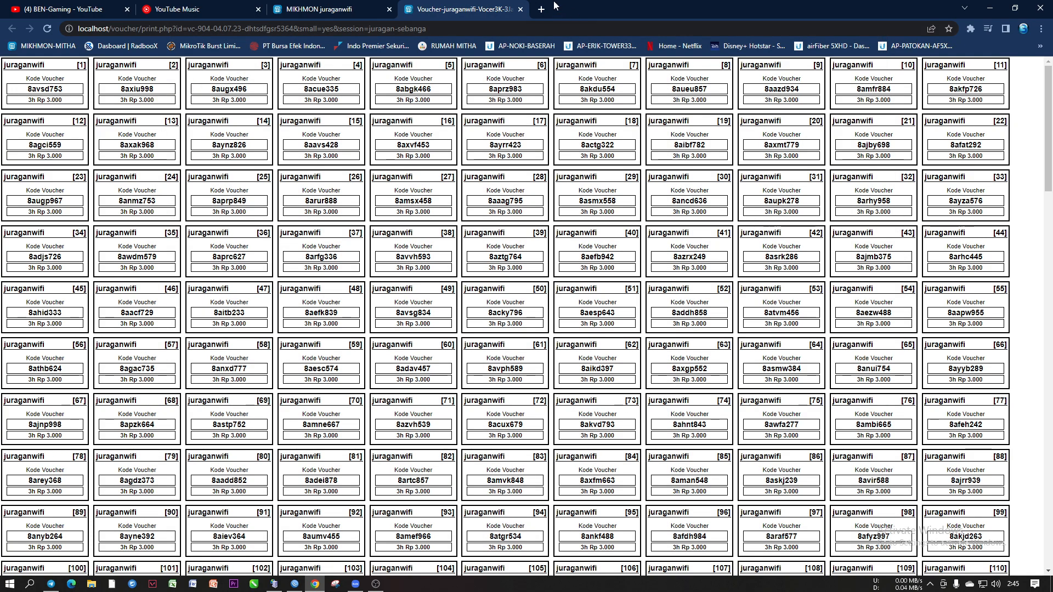
pyautogui.click(521, 10)
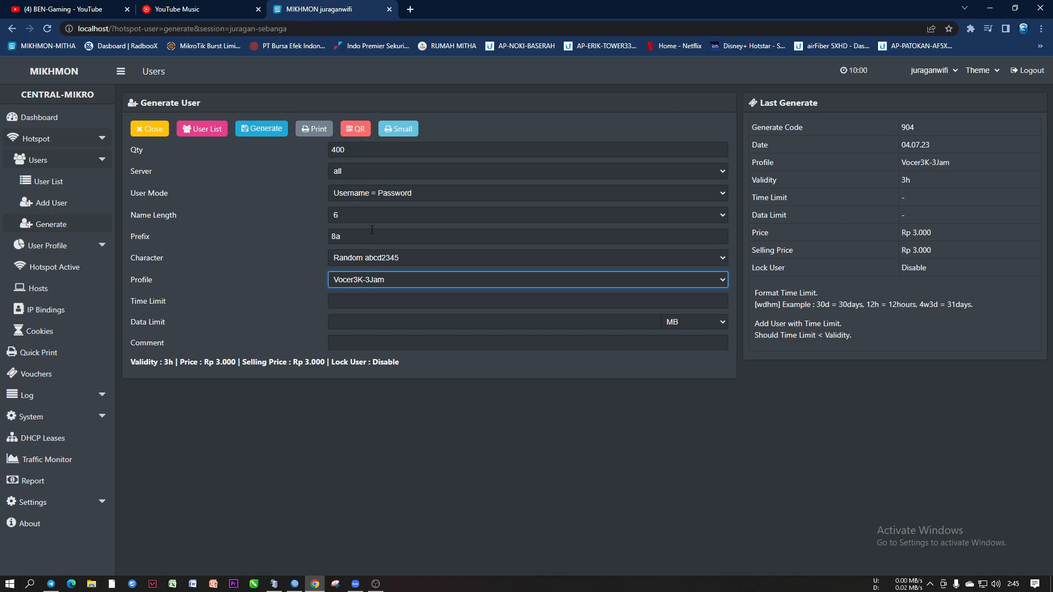
# Switch the code characters to Random ABCD2345 and enter comment ftytfyrur456546
pyautogui.click(349, 262)
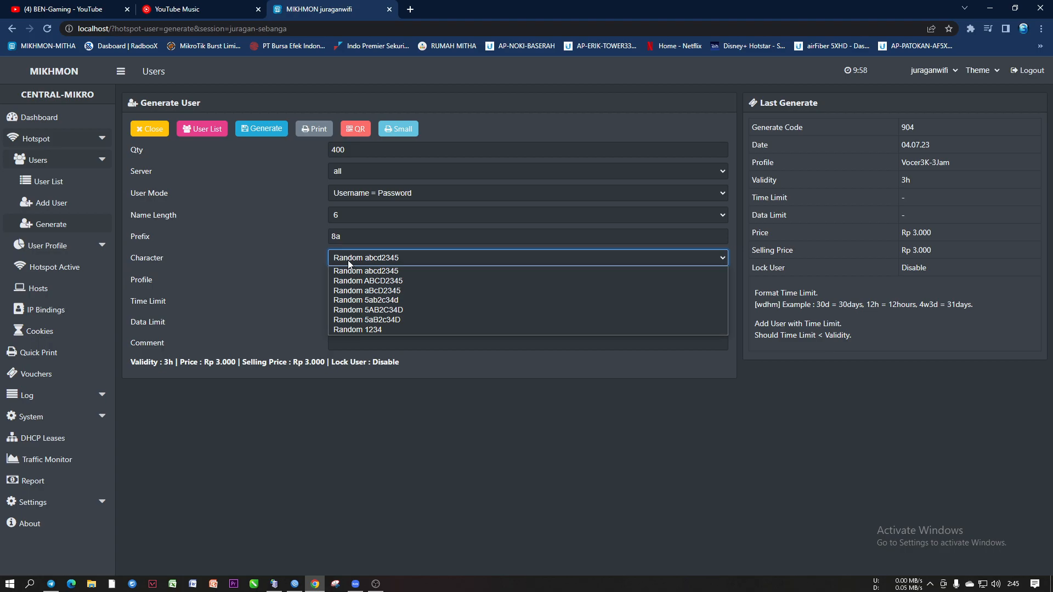
pyautogui.click(284, 258)
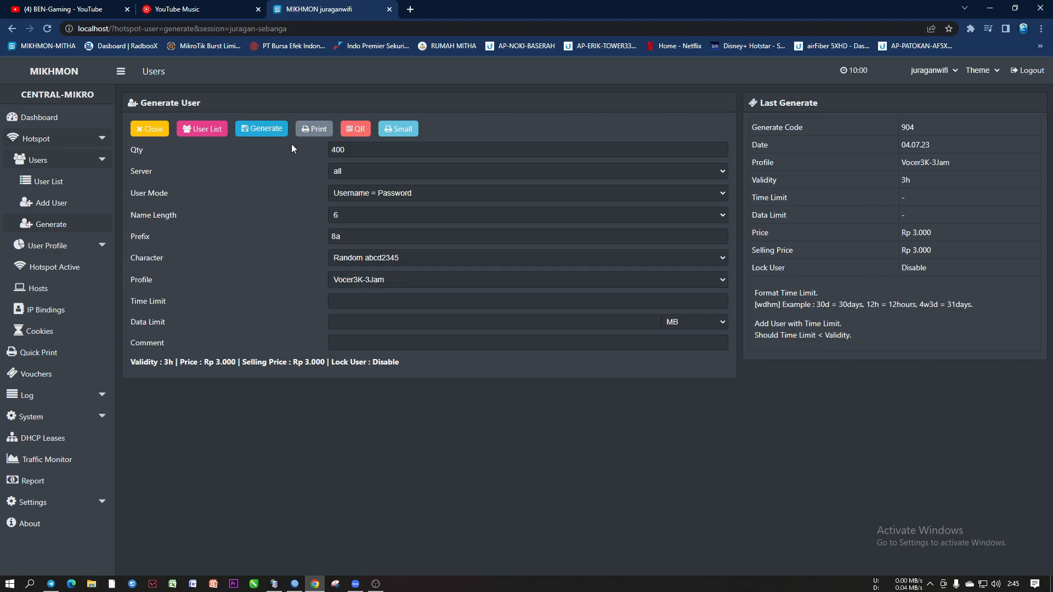
pyautogui.click(369, 256)
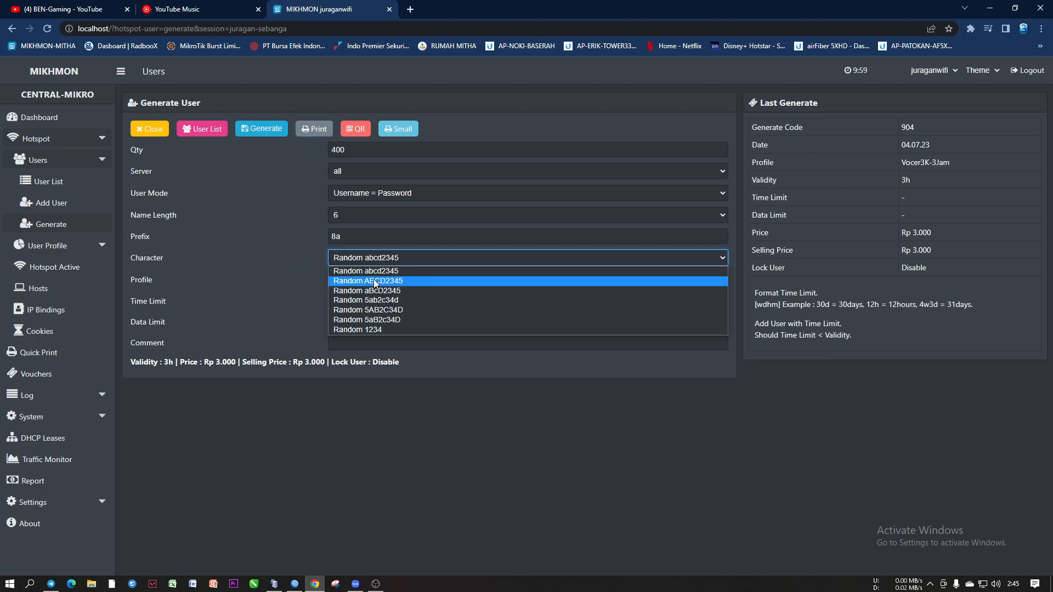
pyautogui.click(377, 282)
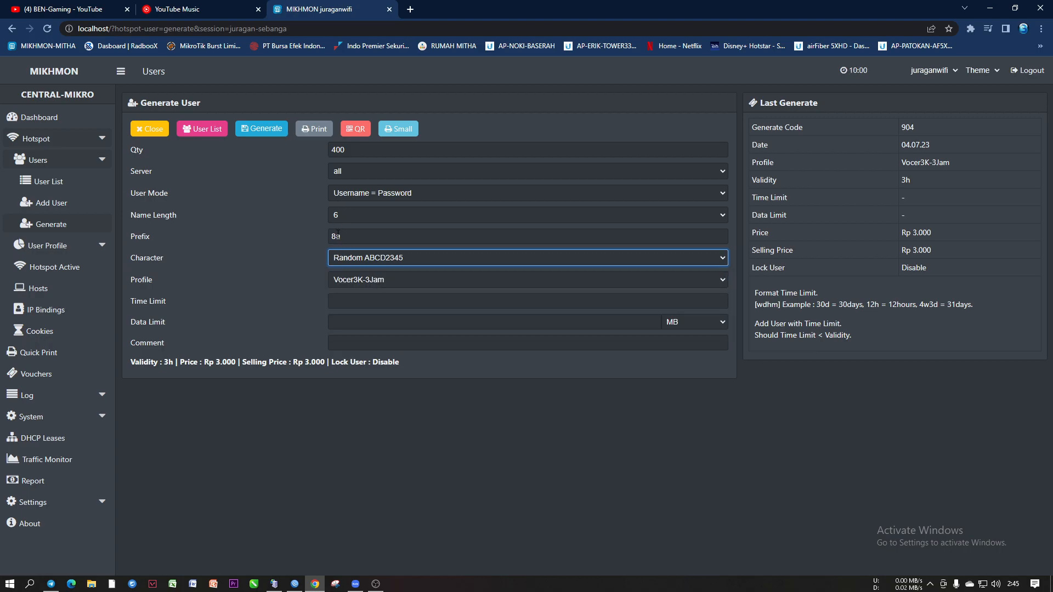
pyautogui.click(349, 256)
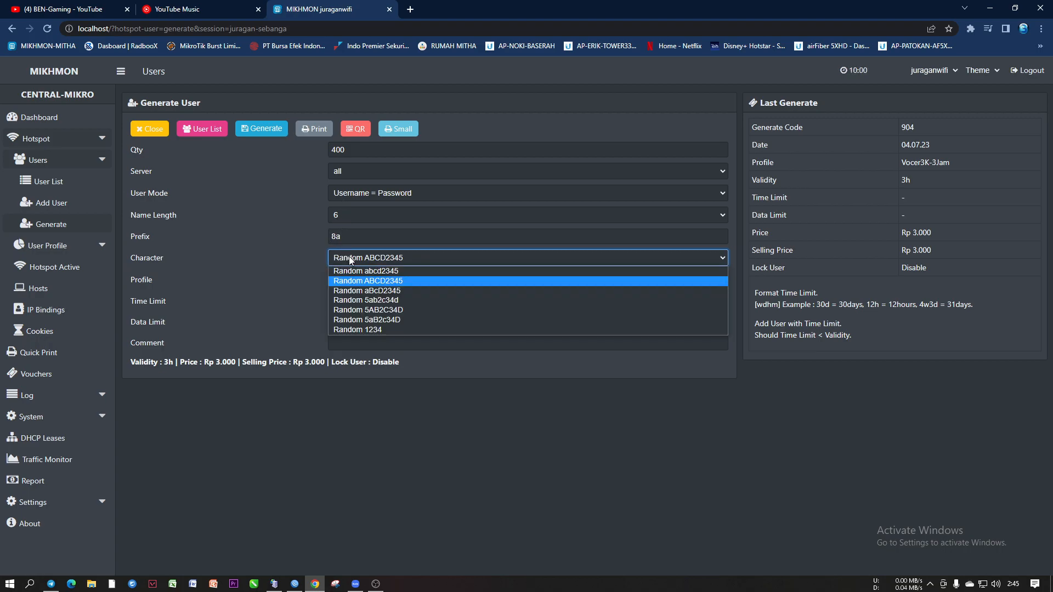
pyautogui.click(368, 282)
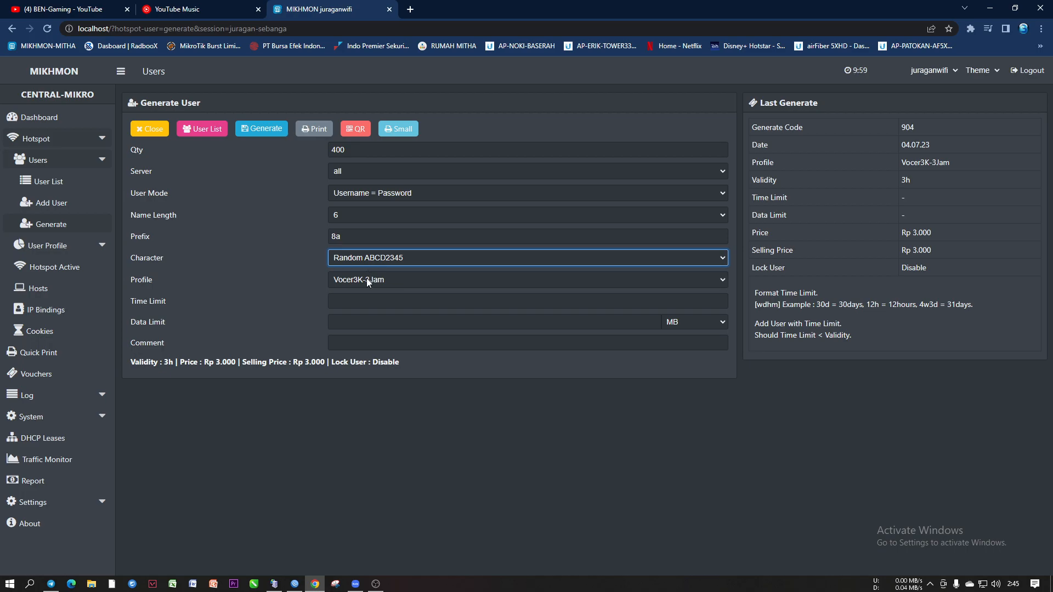
pyautogui.click(382, 259)
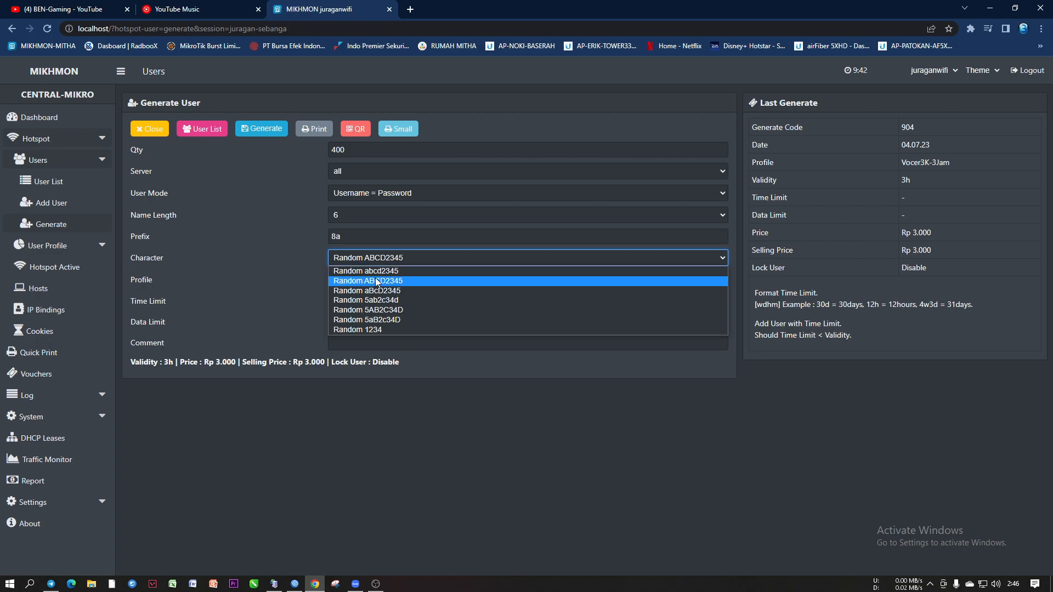
pyautogui.click(375, 281)
pyautogui.click(378, 344)
pyautogui.write('ftytfyrur')
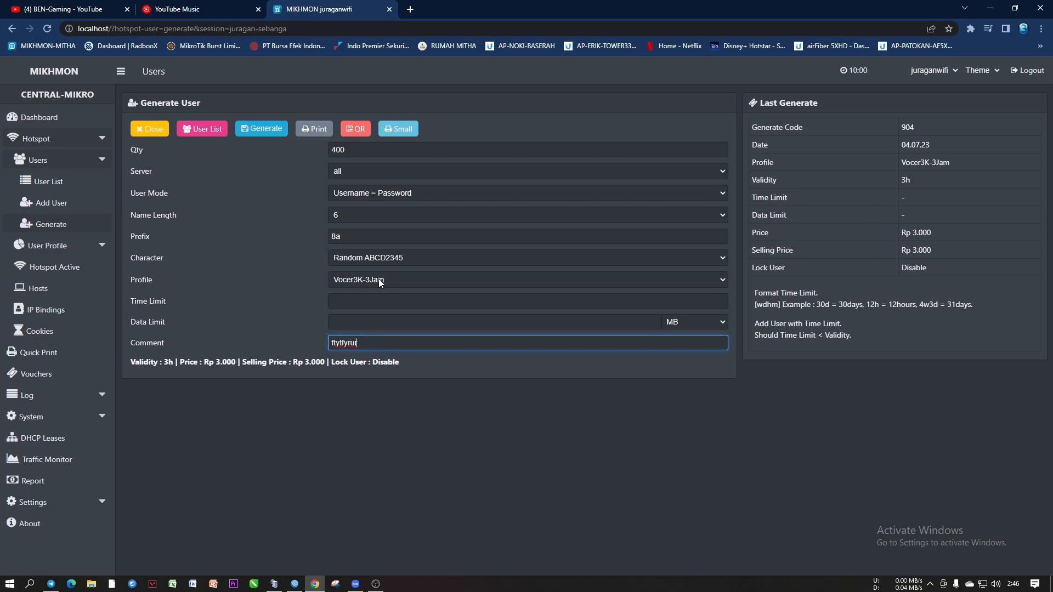
pyautogui.write('456546')
# Generate batch 261 and open its small-format voucher sheet for printing
pyautogui.click(265, 131)
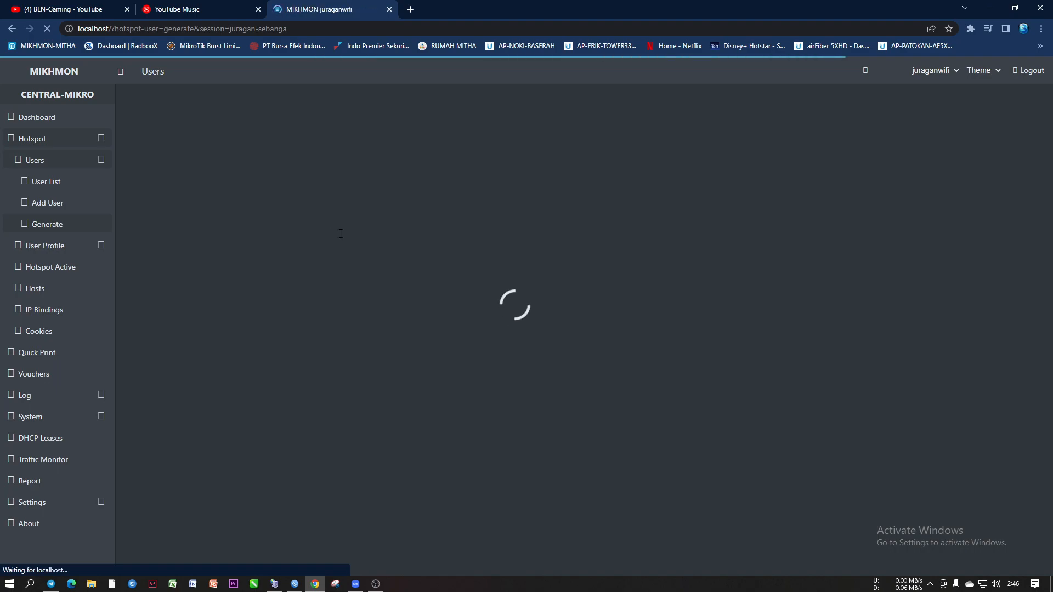
pyautogui.click(345, 215)
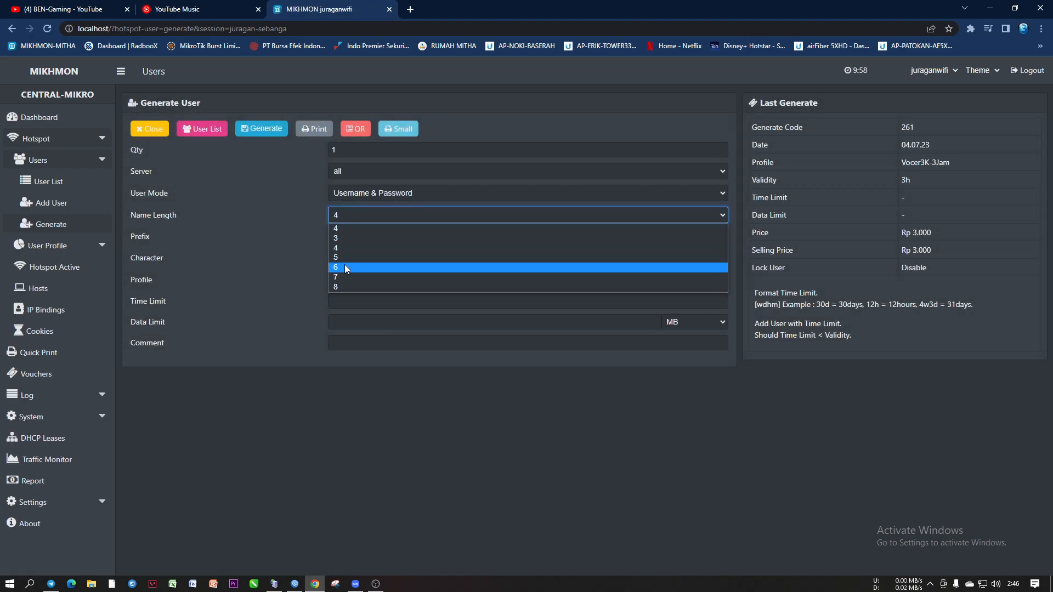
pyautogui.click(291, 244)
pyautogui.click(340, 237)
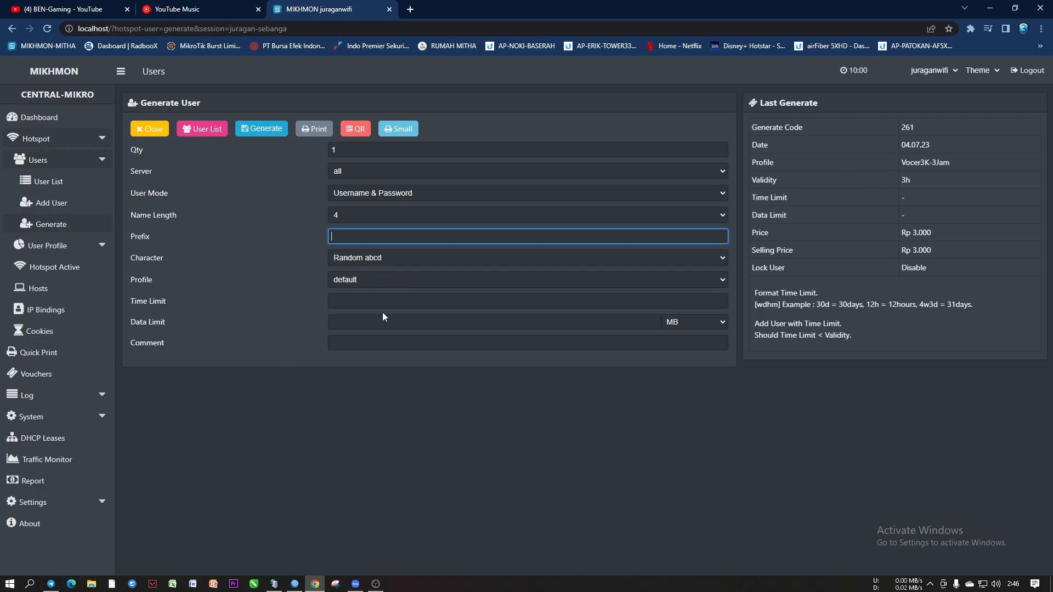
pyautogui.click(398, 127)
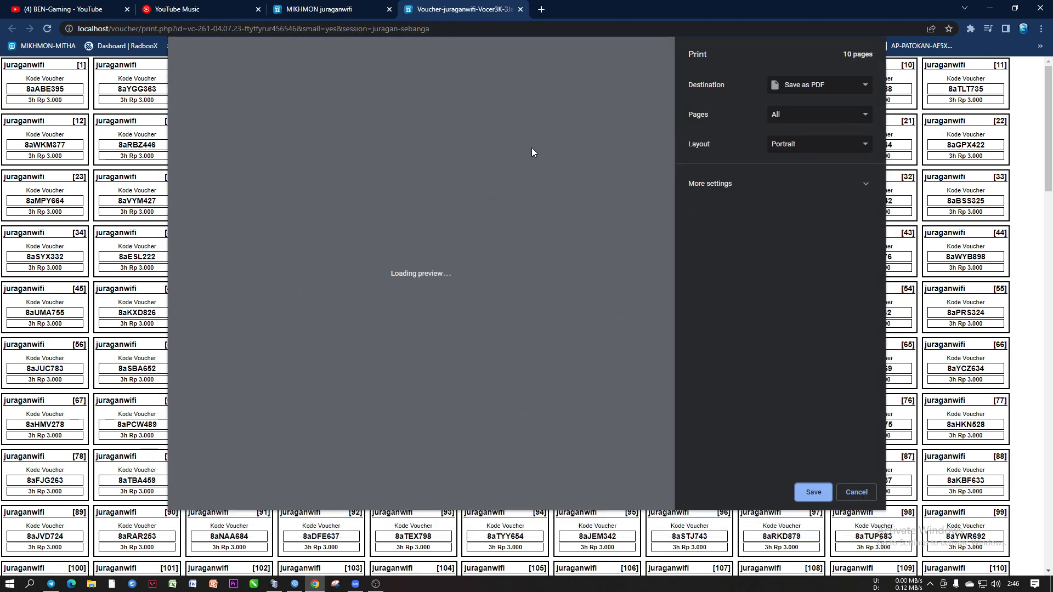
# Scroll batch 261's 10-page voucher preview, then cancel without printing
pyautogui.moveTo(663, 69); pyautogui.dragTo(668, 513)
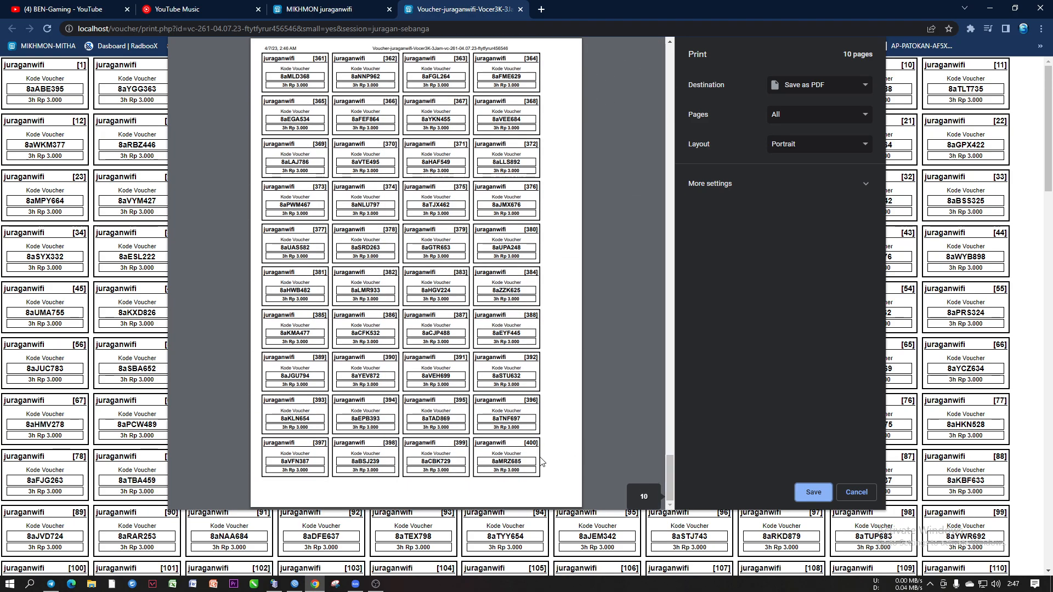
pyautogui.moveTo(670, 467); pyautogui.dragTo(679, 77)
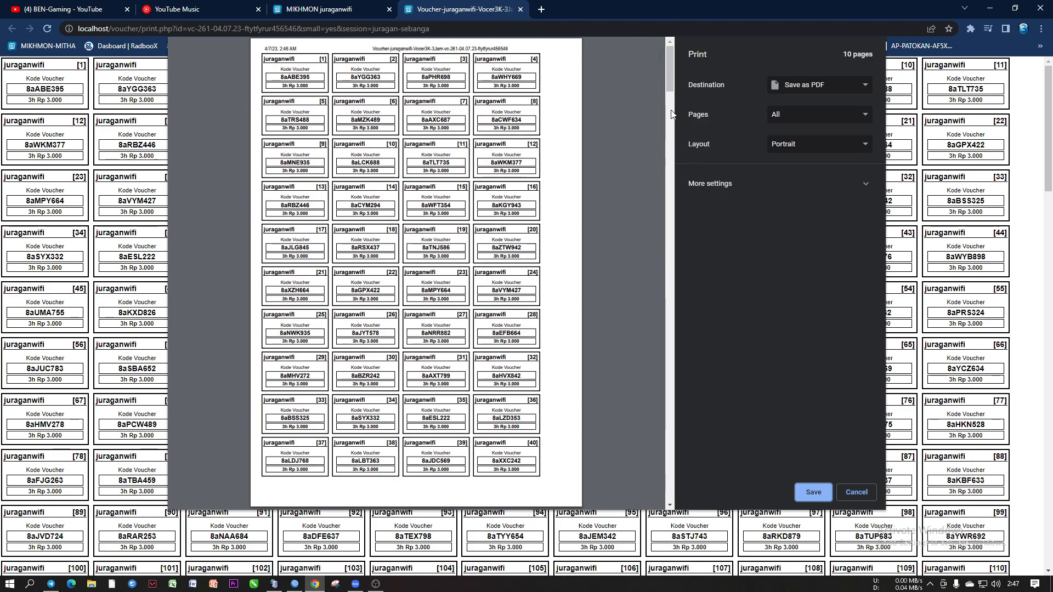
pyautogui.moveTo(671, 73)
pyautogui.mouseDown()
pyautogui.moveTo(672, 327)
pyautogui.moveTo(670, 74)
pyautogui.mouseUp()
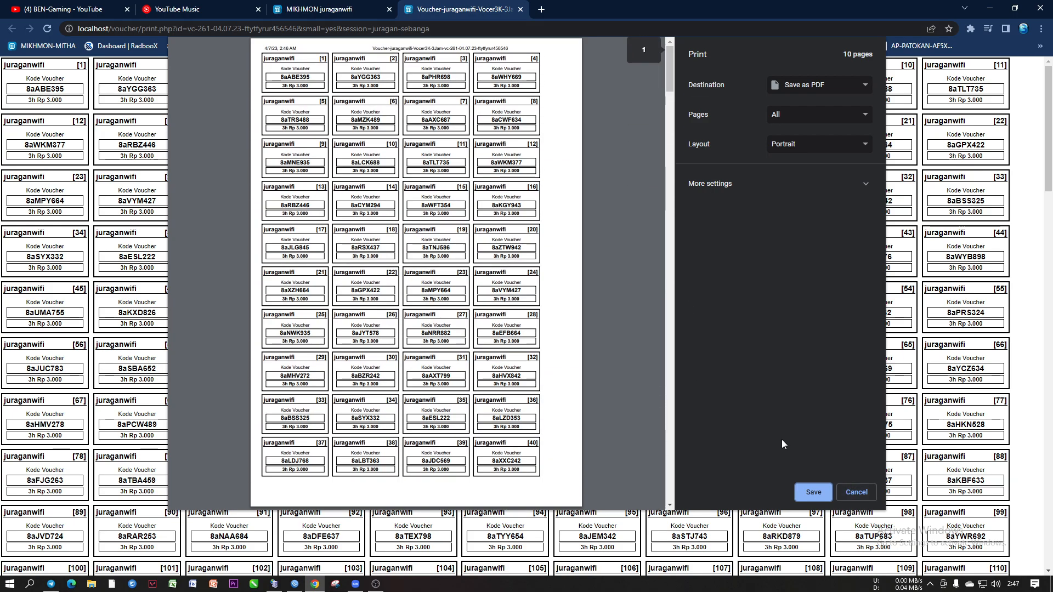
pyautogui.click(857, 492)
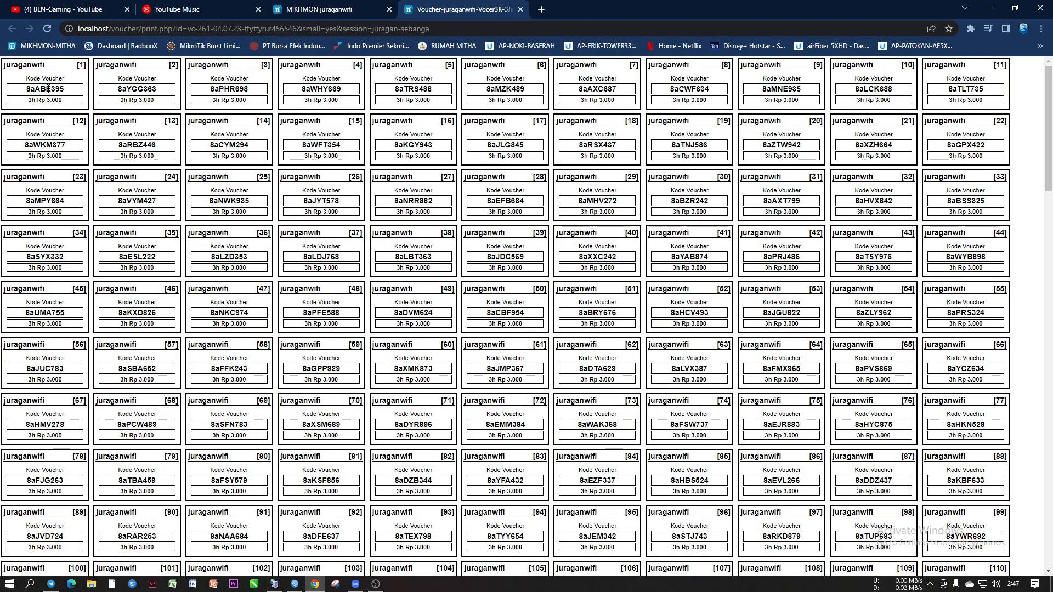
pyautogui.click(309, 11)
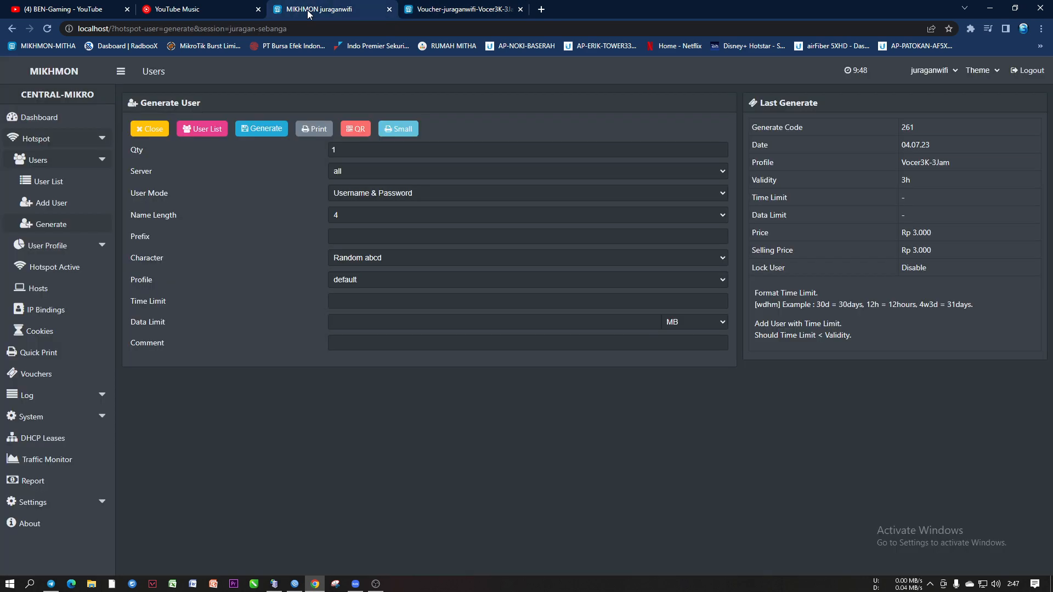
pyautogui.click(358, 259)
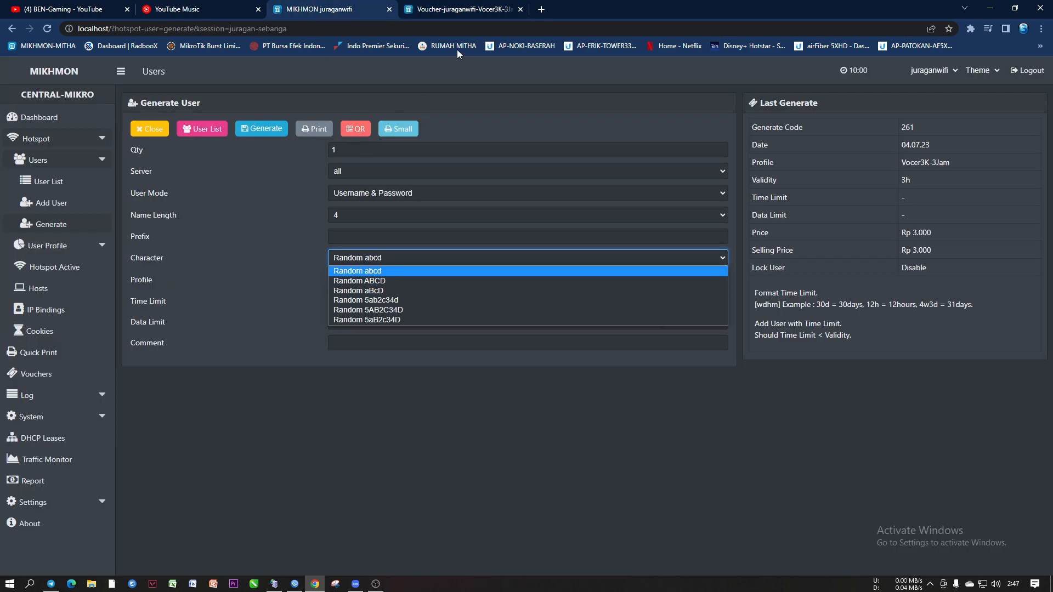
pyautogui.click(429, 11)
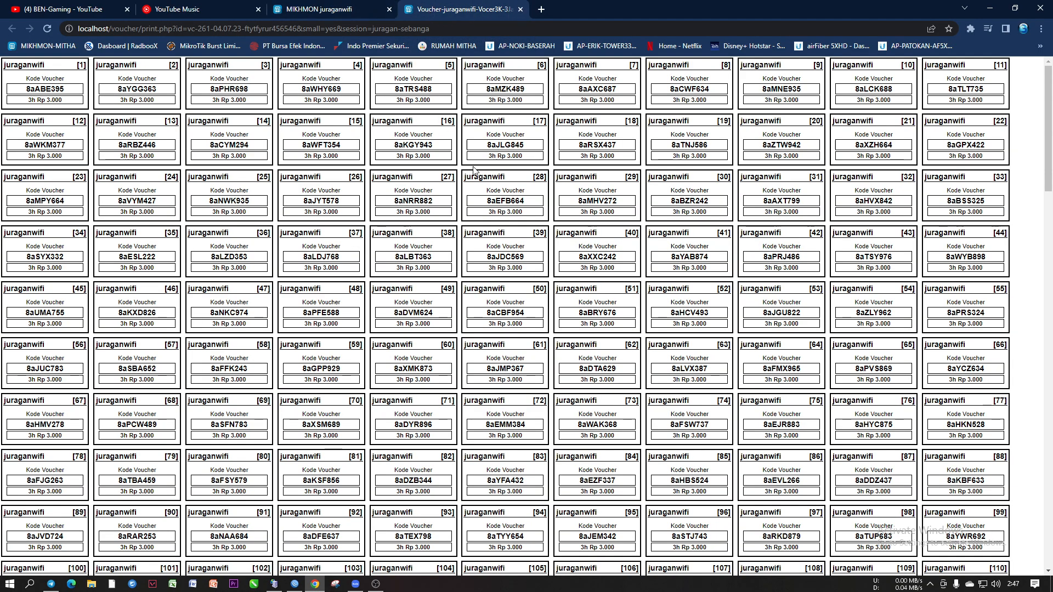
pyautogui.moveTo(393, 147); pyautogui.dragTo(439, 149)
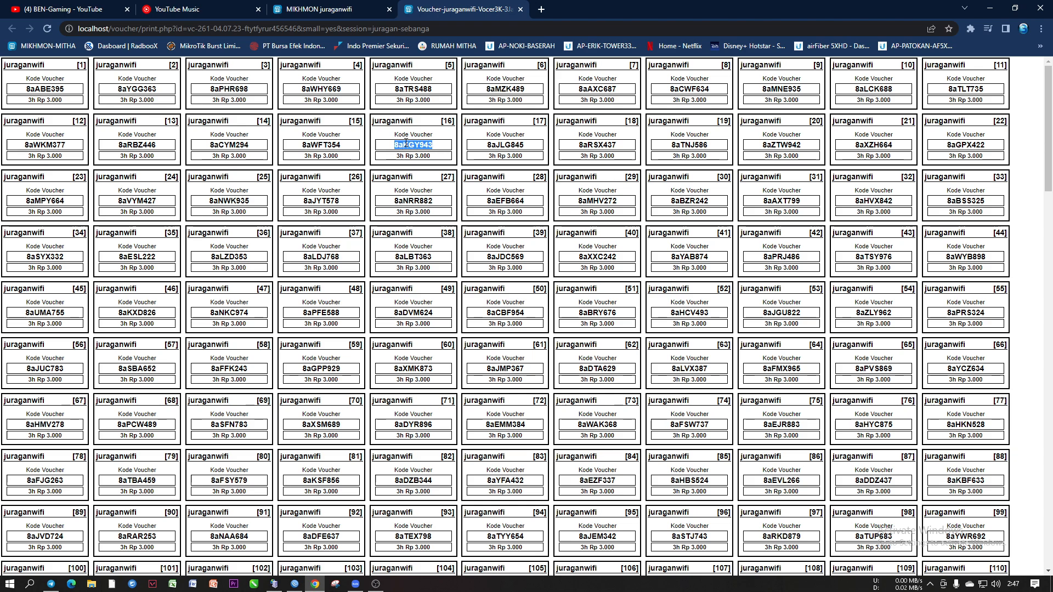
pyautogui.click(312, 145)
# Enter prefix 8a in the Generate form, then close the voucher sheet tab
pyautogui.click(362, 9)
pyautogui.click(343, 238)
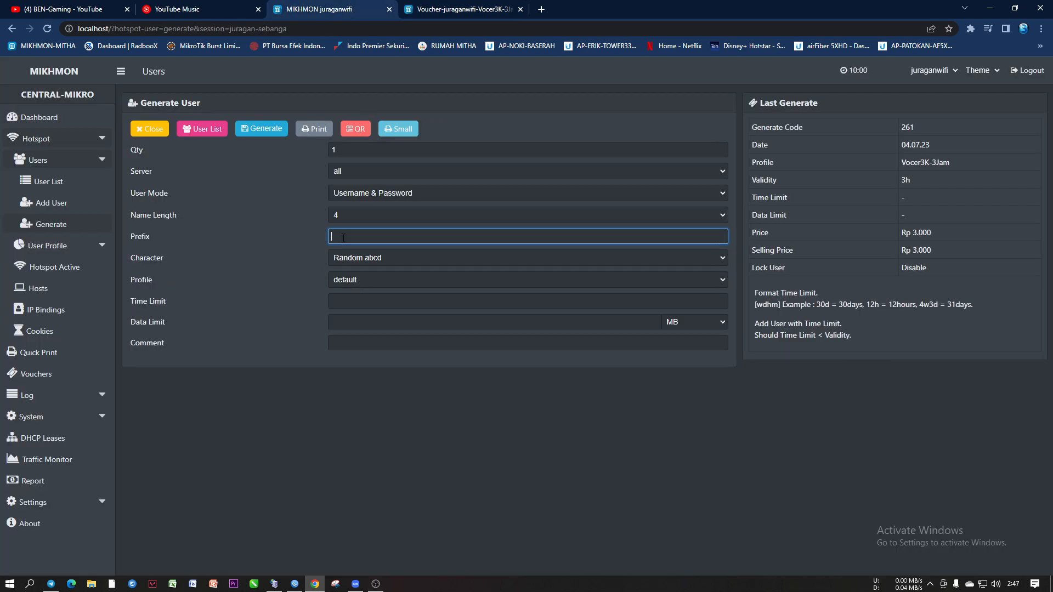
pyautogui.write('8a')
pyautogui.doubleClick(344, 238)
pyautogui.click(447, 11)
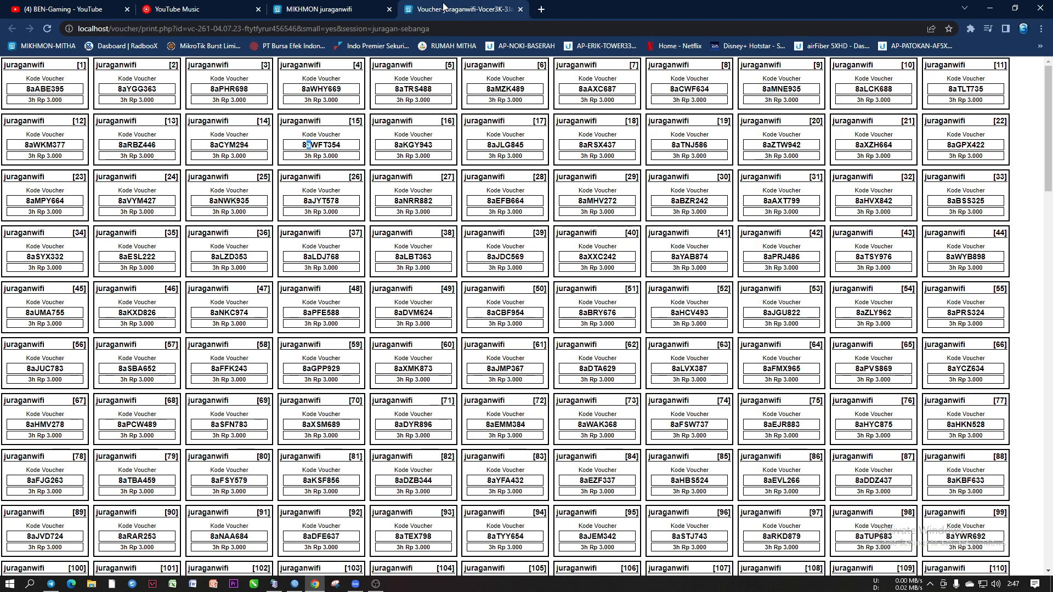
pyautogui.click(521, 9)
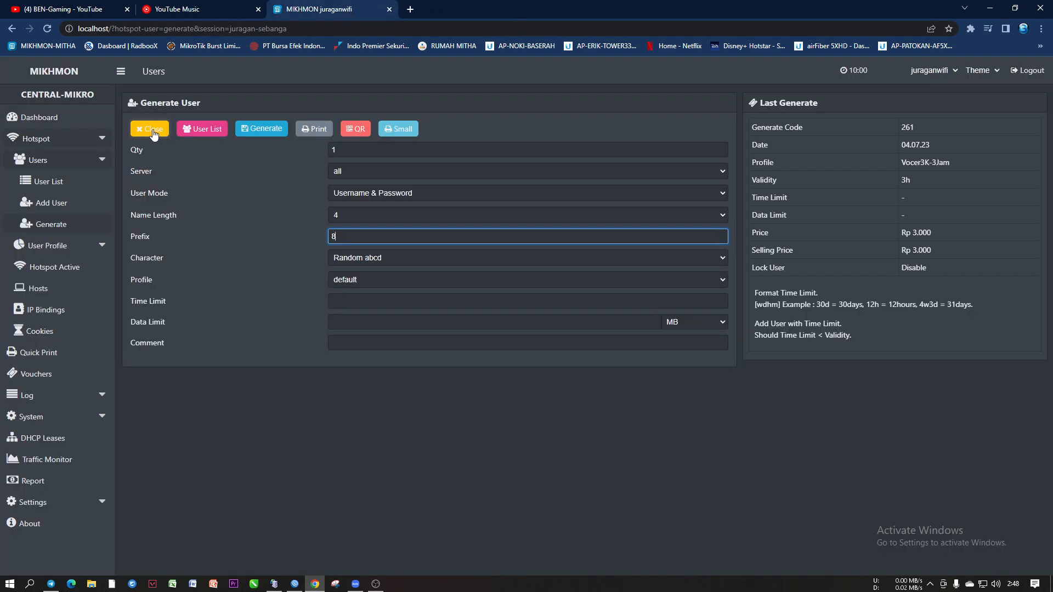
# Filter the user list by comment vc-261-04.07.23-ftytfyrur456546 to show its 400 Vocer3K-3Jam users
pyautogui.click(202, 130)
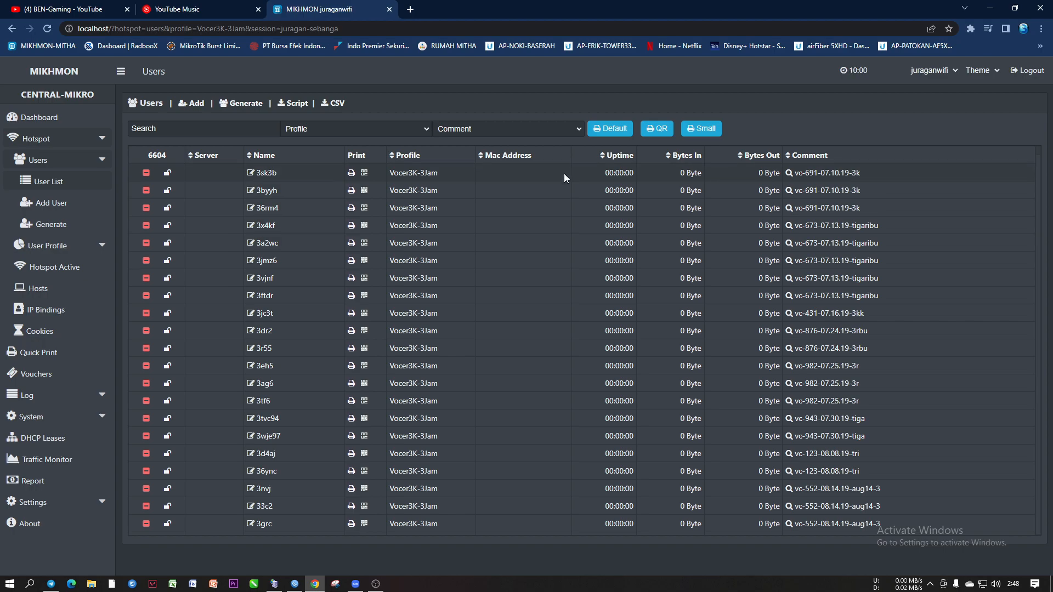
pyautogui.click(541, 129)
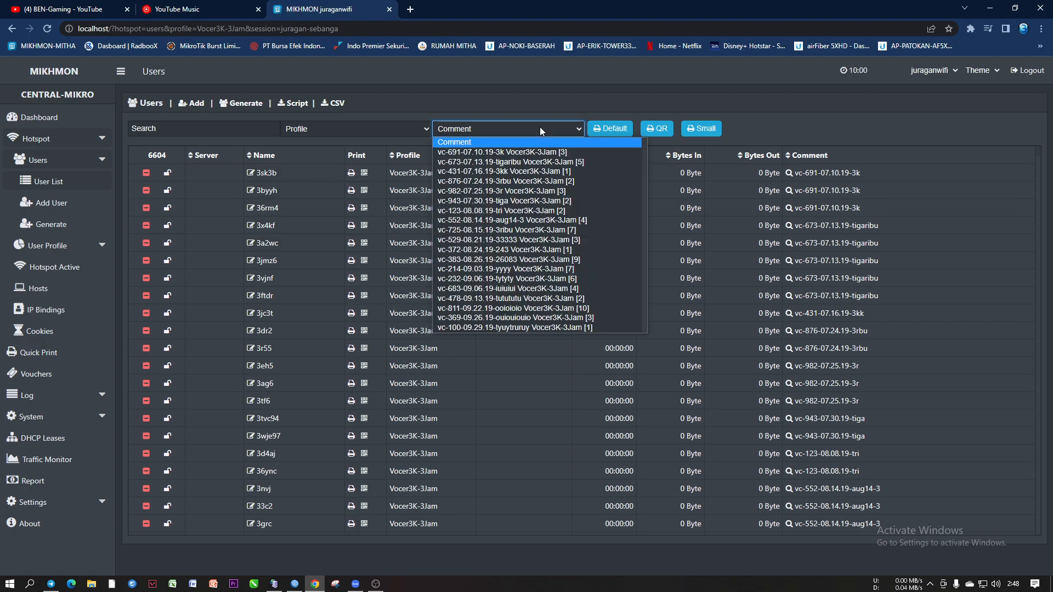
pyautogui.scroll(-8, 604, 187)
pyautogui.moveTo(645, 182); pyautogui.dragTo(653, 333)
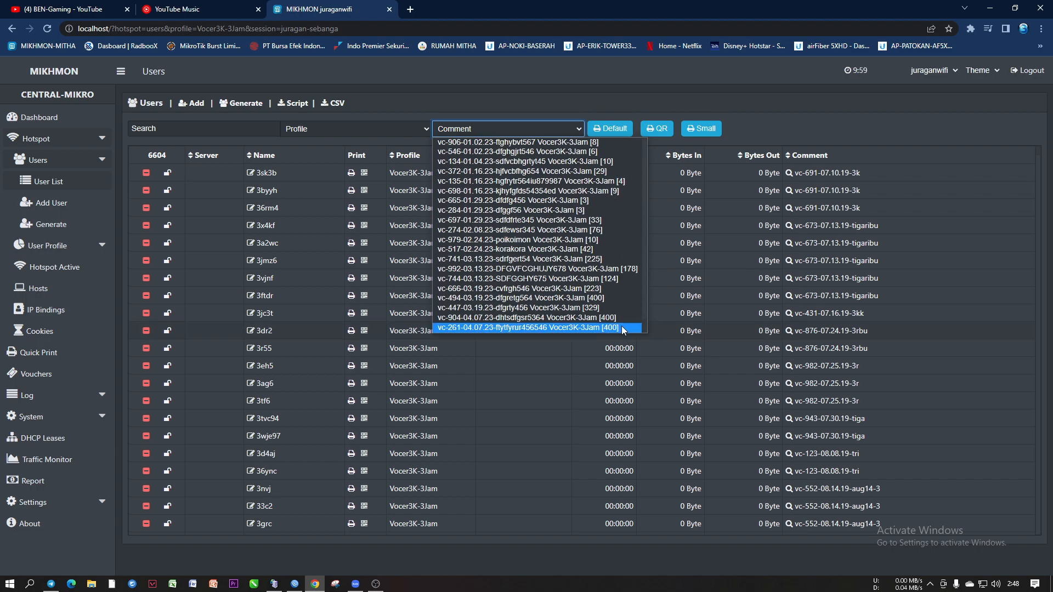
pyautogui.click(512, 328)
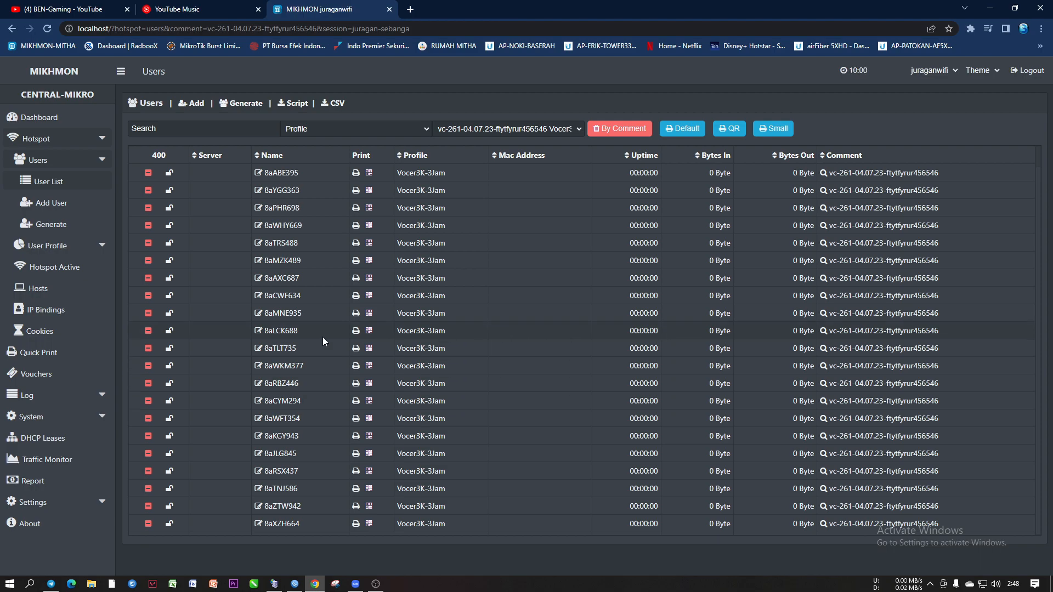
# Delete all users of the vc-261 batch by comment, then bring up WinBox
pyautogui.click(620, 130)
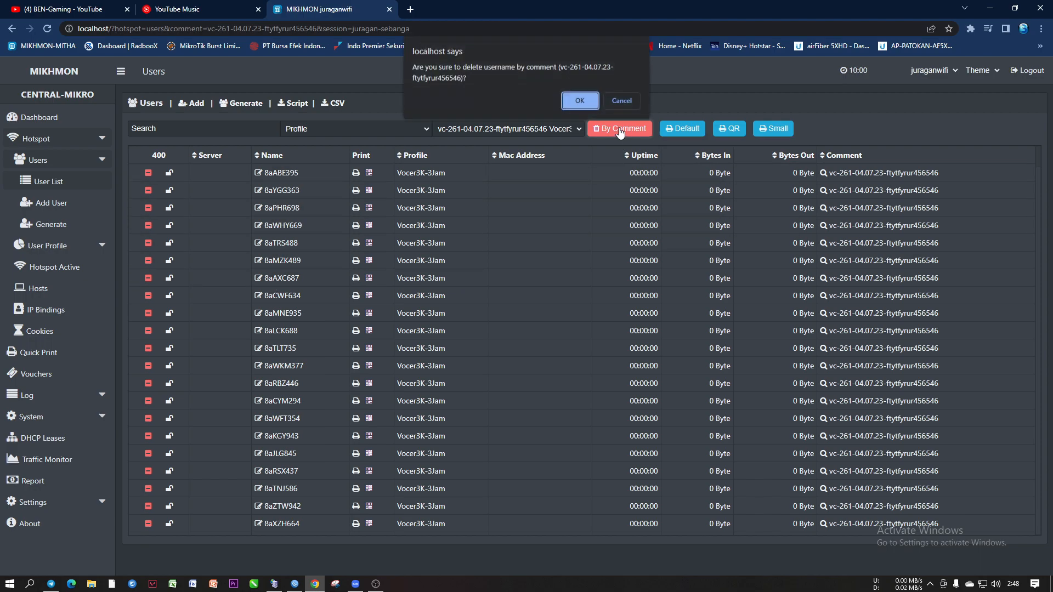
pyautogui.click(579, 101)
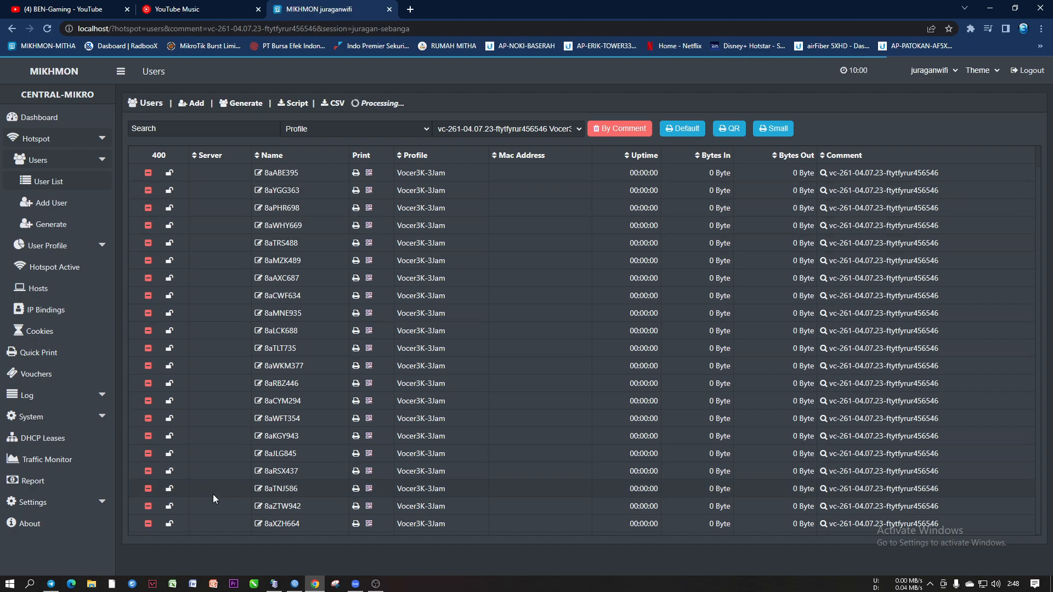
pyautogui.click(295, 584)
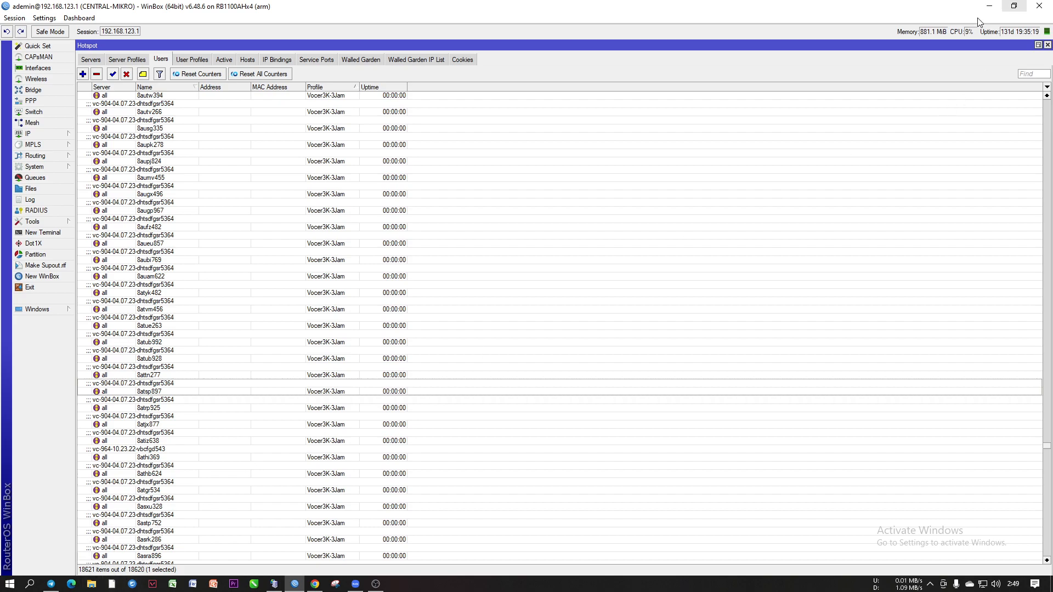
# Confirm the Hotspot Users total dropped to about 18,620, then minimise WinBox
pyautogui.click(994, 6)
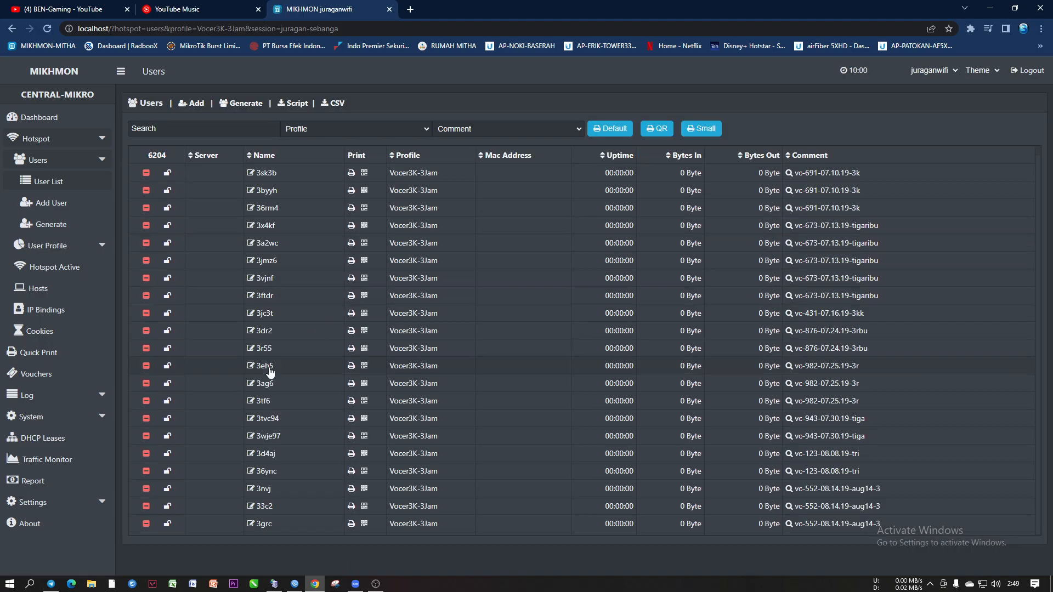
# Set Qty 400, User Mode Username = Password, Name Length 6 and Prefix 8A
pyautogui.click(52, 225)
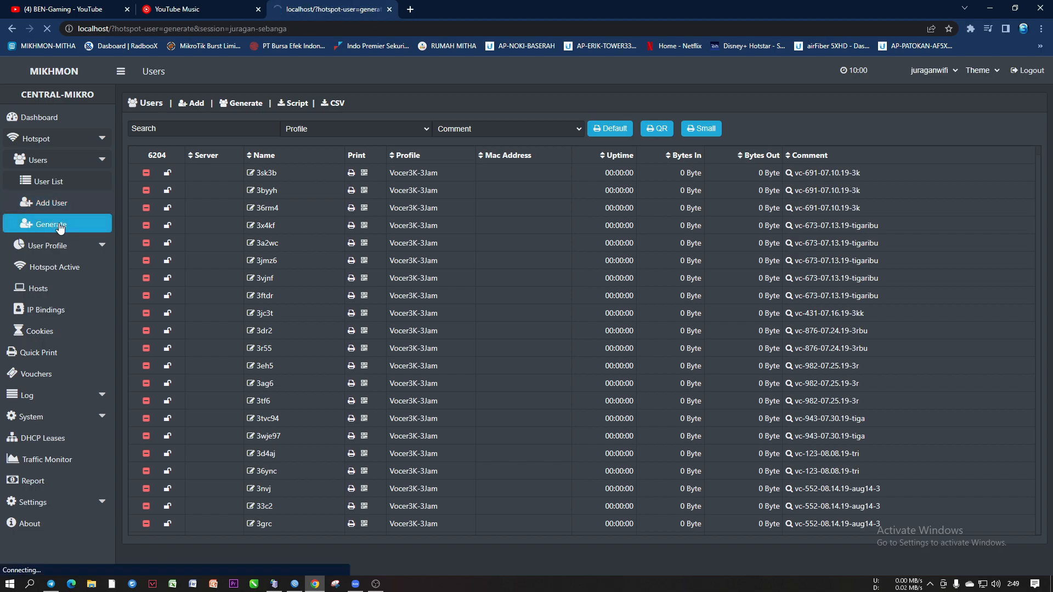
pyautogui.doubleClick(333, 156)
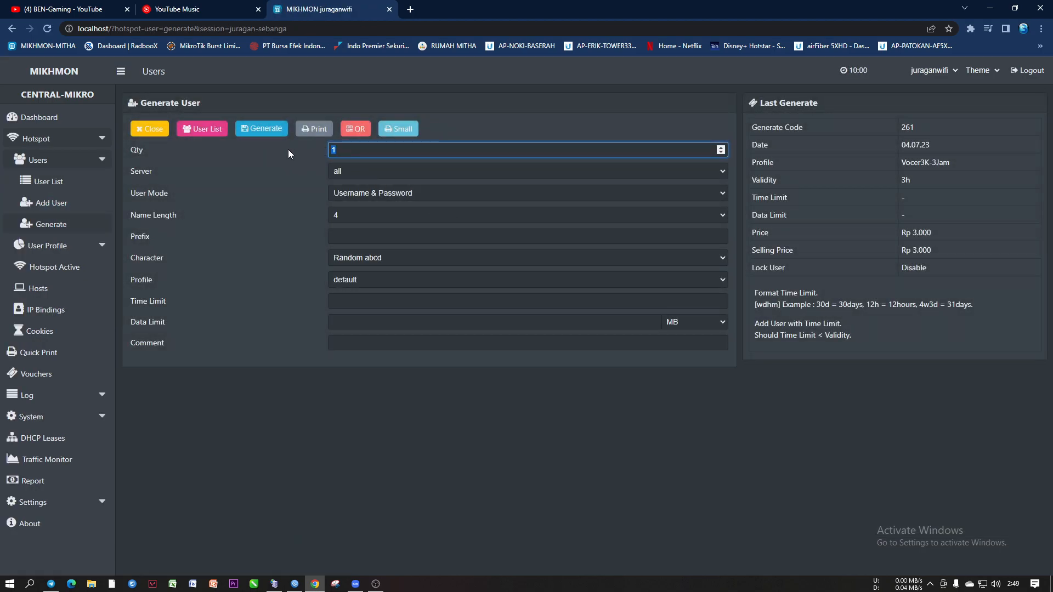
pyautogui.write('400')
pyautogui.click(390, 197)
pyautogui.click(378, 213)
pyautogui.click(352, 216)
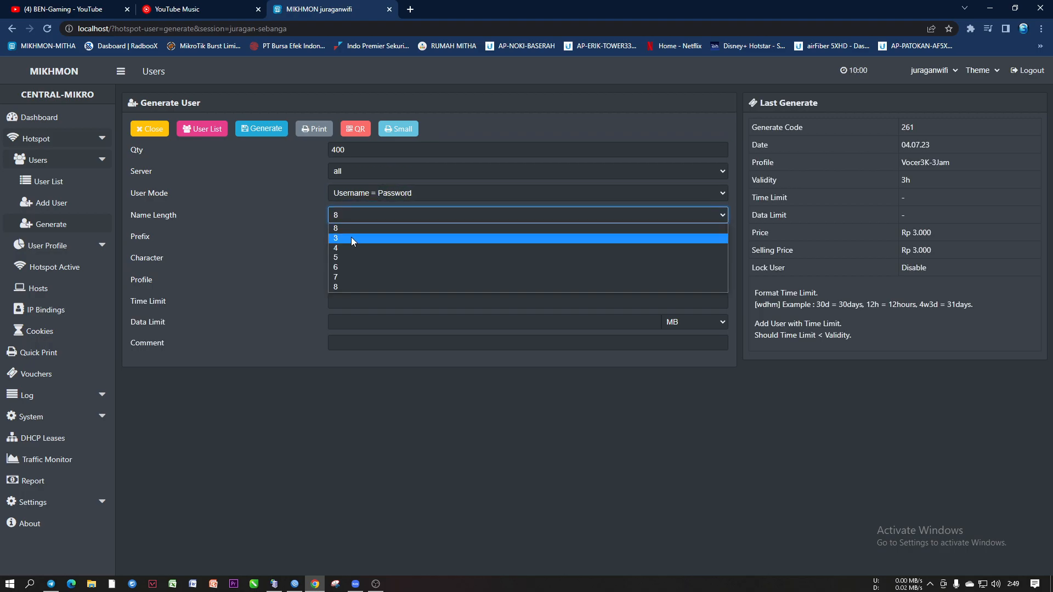
pyautogui.click(350, 266)
pyautogui.click(341, 235)
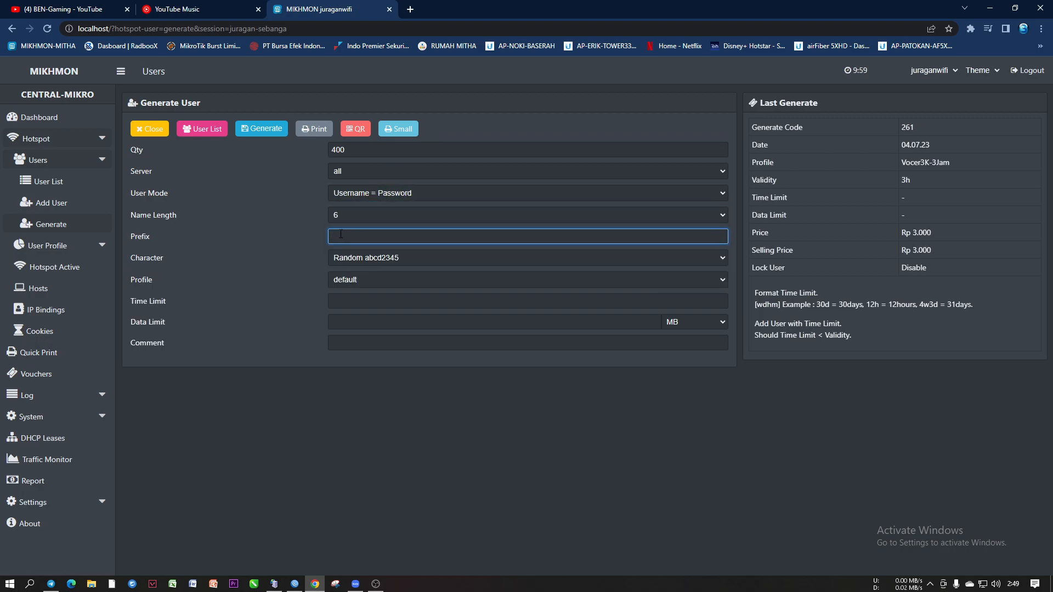
pyautogui.write('8A')
# Choose Random ABCD2345 characters, profile Vocer3K-3Jam and comment FGHFTDY564
pyautogui.click(373, 256)
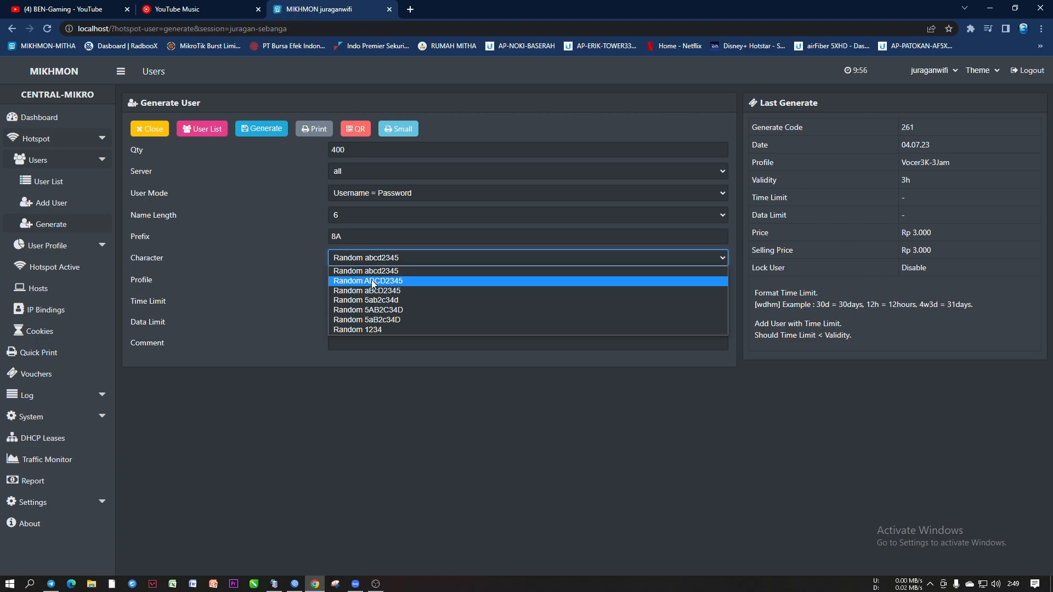
pyautogui.click(371, 281)
pyautogui.click(358, 280)
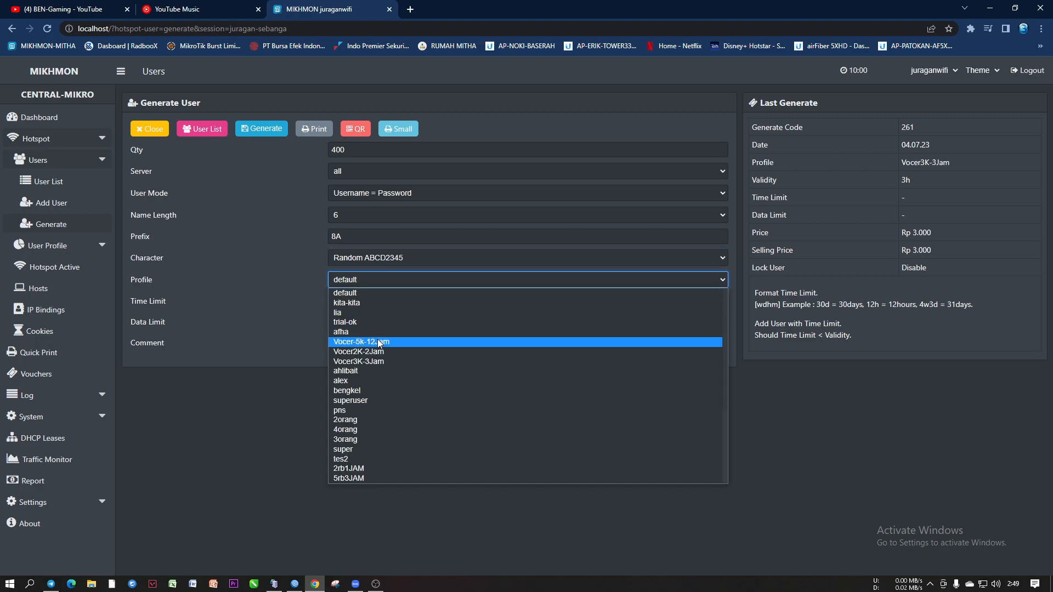
pyautogui.click(381, 363)
pyautogui.click(375, 259)
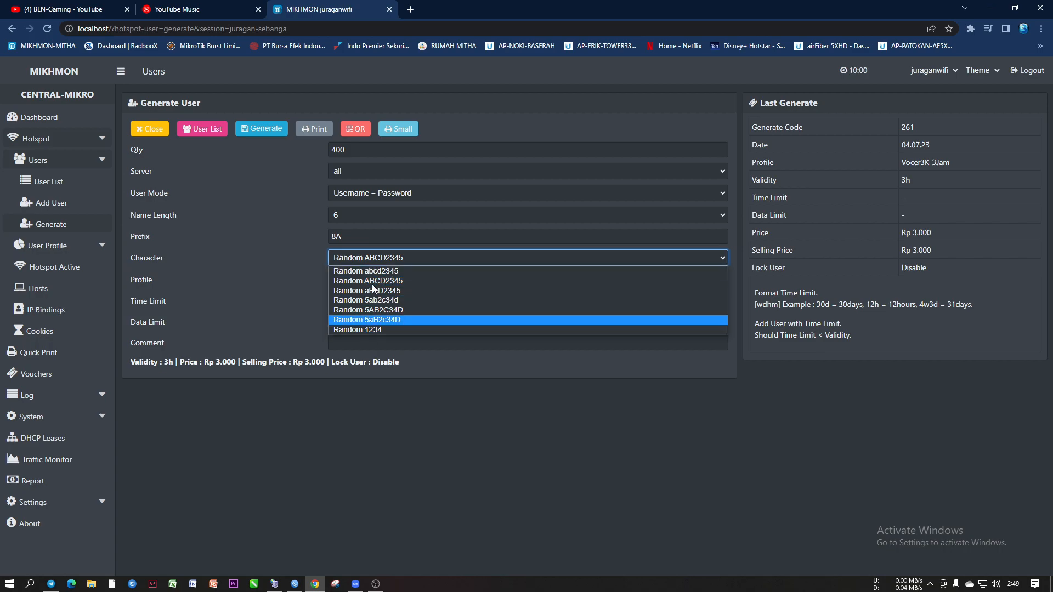
pyautogui.click(392, 430)
pyautogui.click(354, 346)
pyautogui.write('FGHFTDY564')
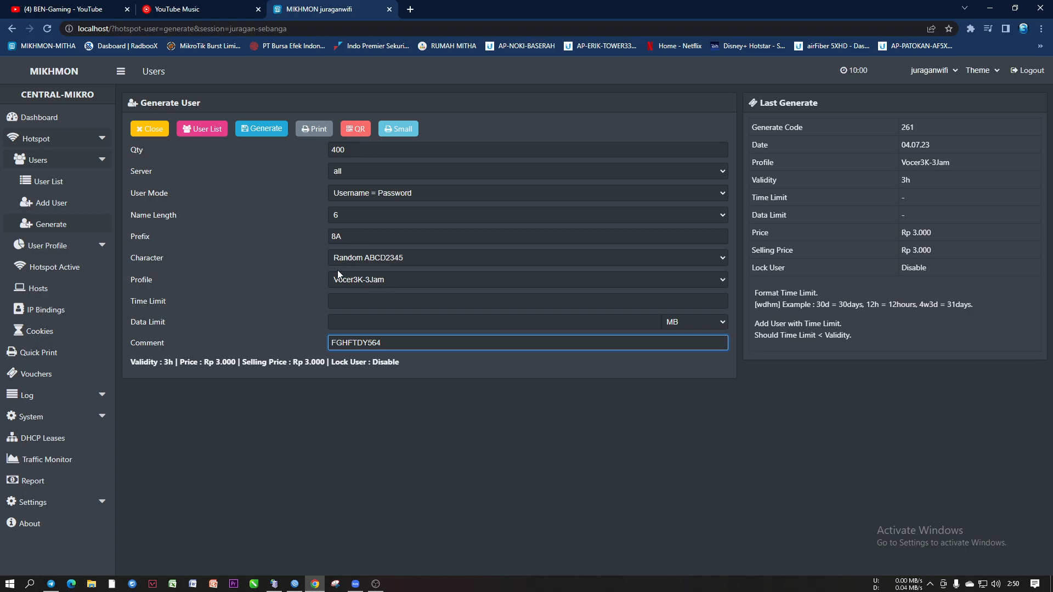
# Generate batch 778 and preview its 10-page small voucher sheet without printing
pyautogui.click(254, 126)
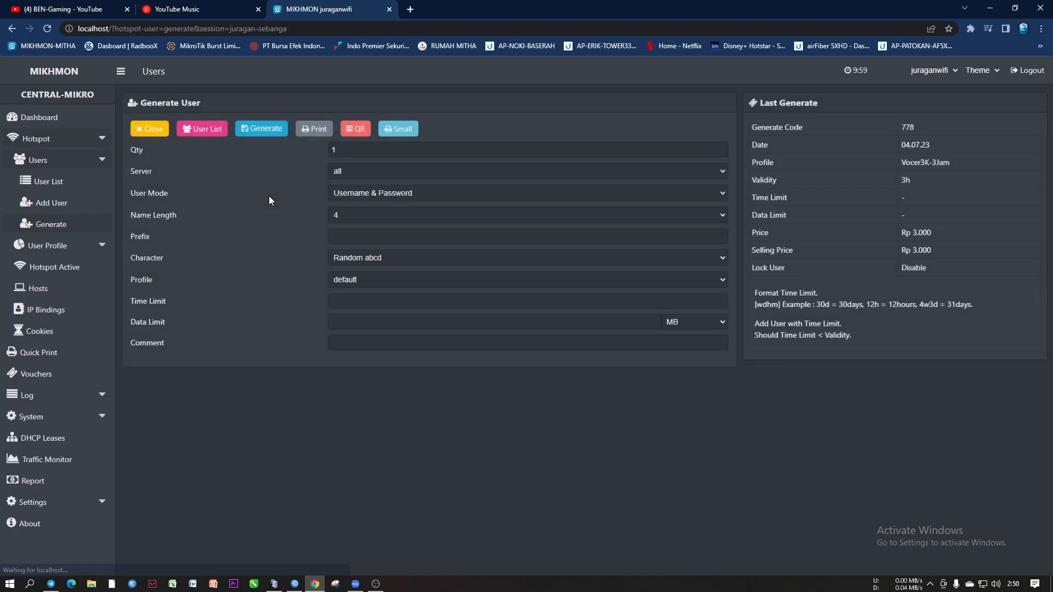
pyautogui.click(398, 129)
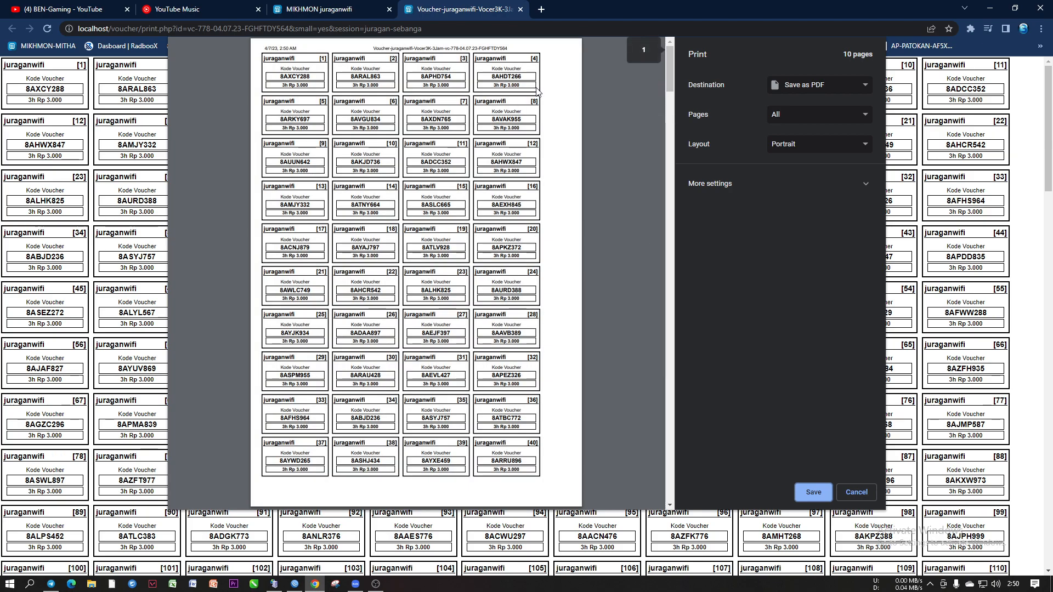
pyautogui.moveTo(670, 71); pyautogui.dragTo(674, 500)
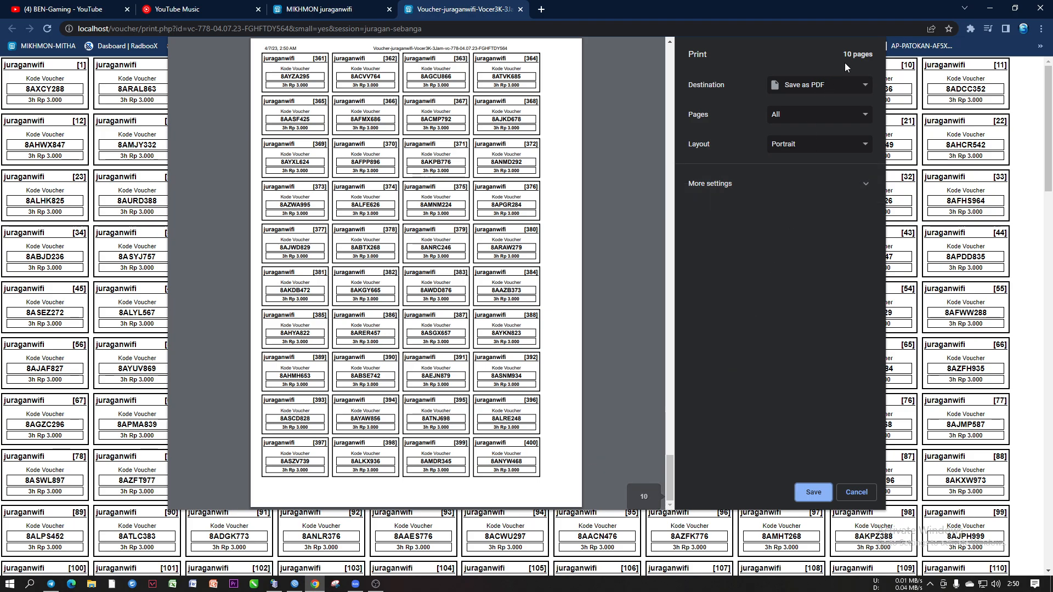
pyautogui.click(856, 492)
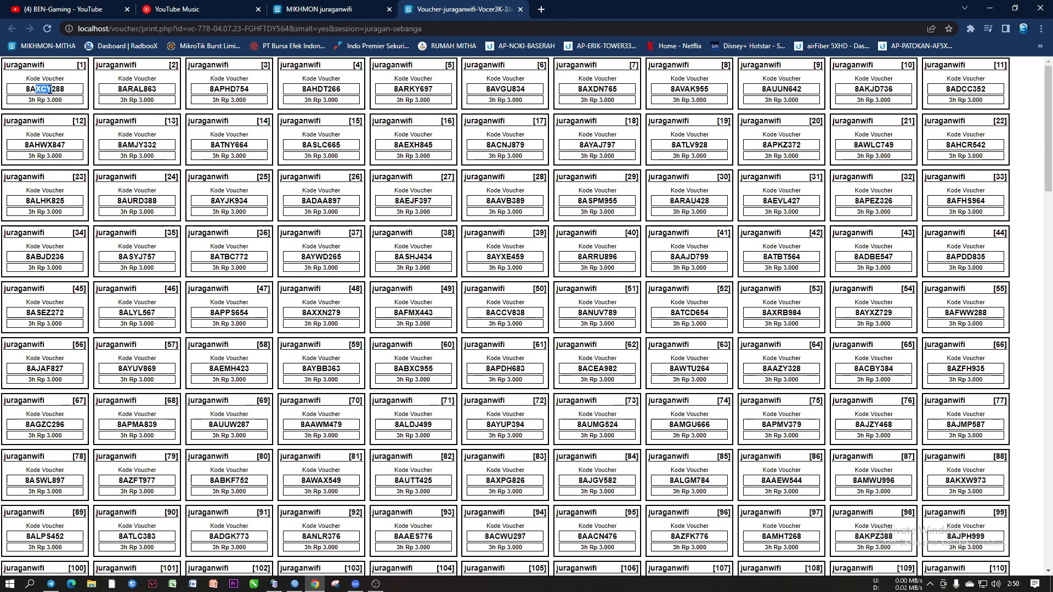
pyautogui.moveTo(125, 87); pyautogui.dragTo(140, 89)
pyautogui.moveTo(33, 146); pyautogui.dragTo(53, 145)
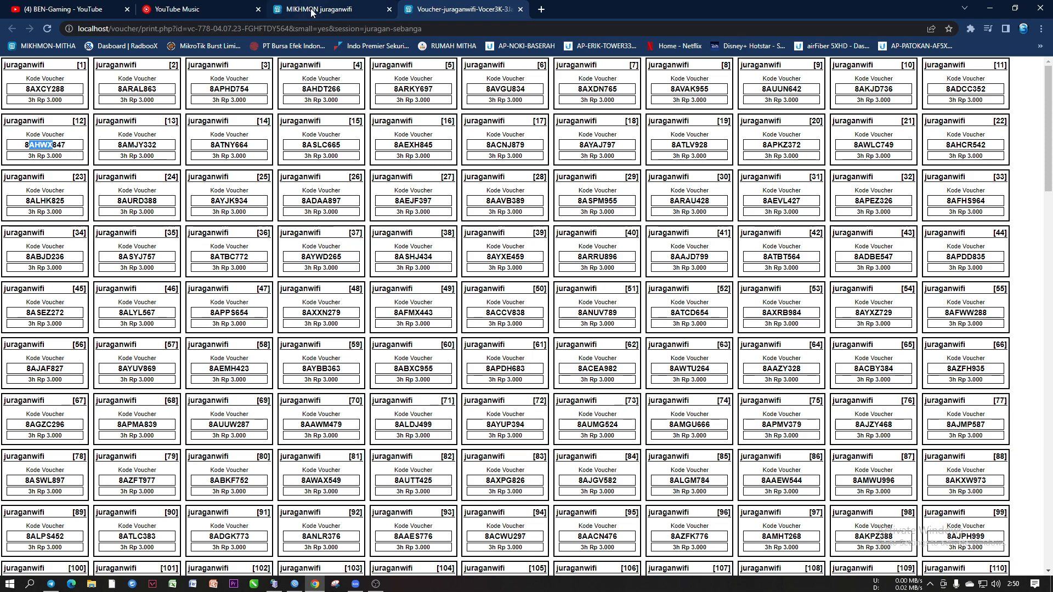
# Back in the Generate form, set Qty 400 with User Mode Username = Password
pyautogui.click(329, 9)
pyautogui.click(362, 260)
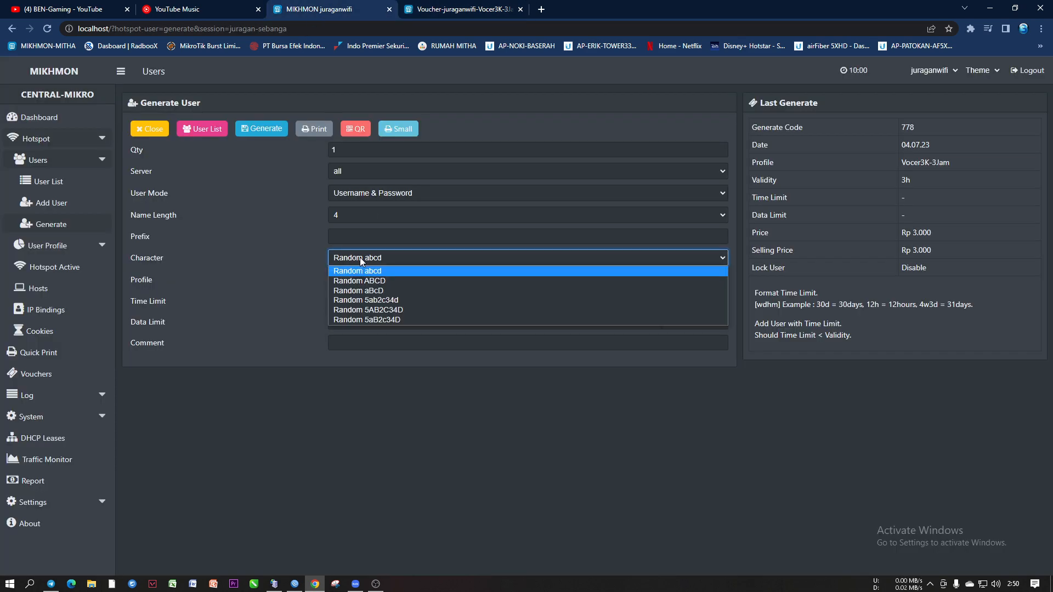
pyautogui.click(342, 150)
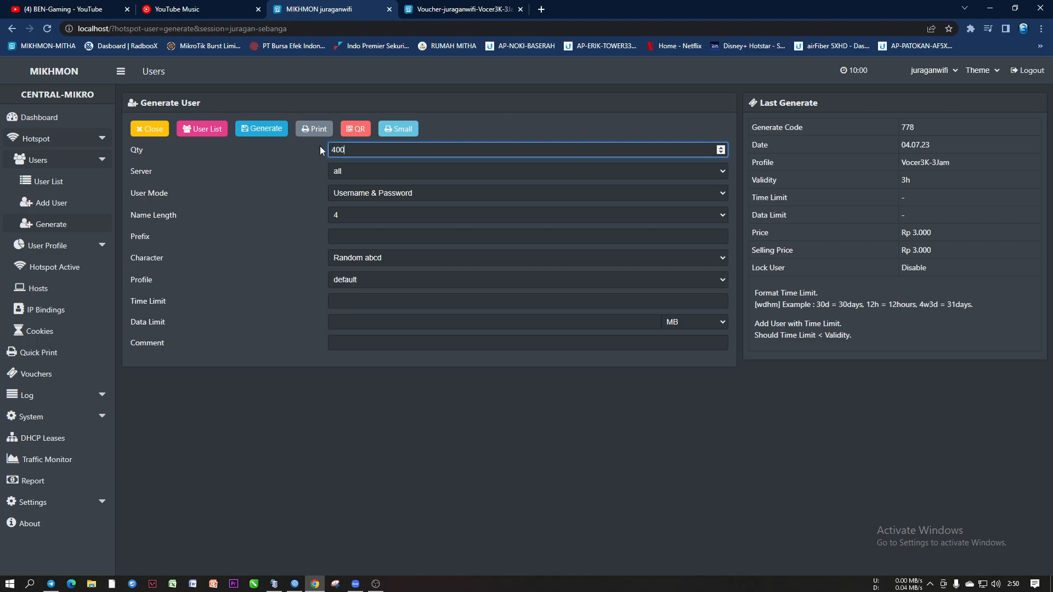
pyautogui.click(378, 193)
pyautogui.click(381, 214)
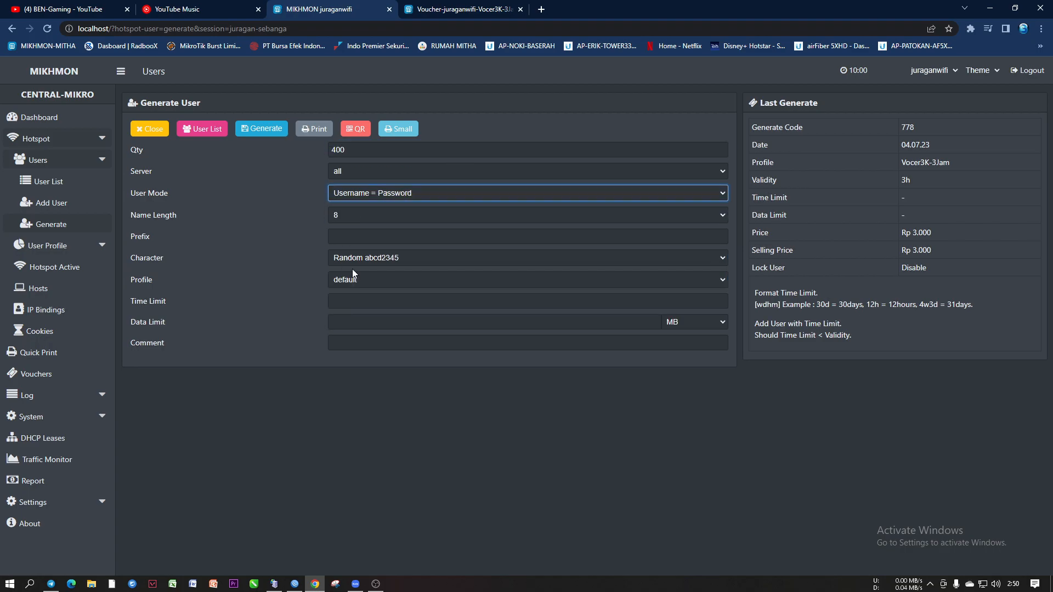
pyautogui.click(360, 260)
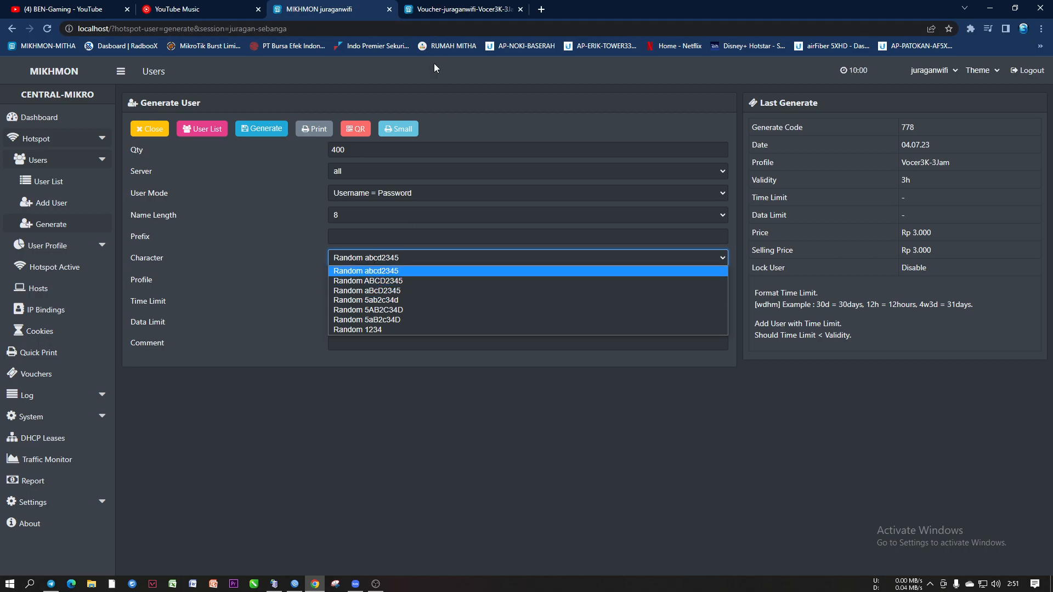
pyautogui.click(453, 8)
pyautogui.moveTo(119, 89); pyautogui.dragTo(264, 92)
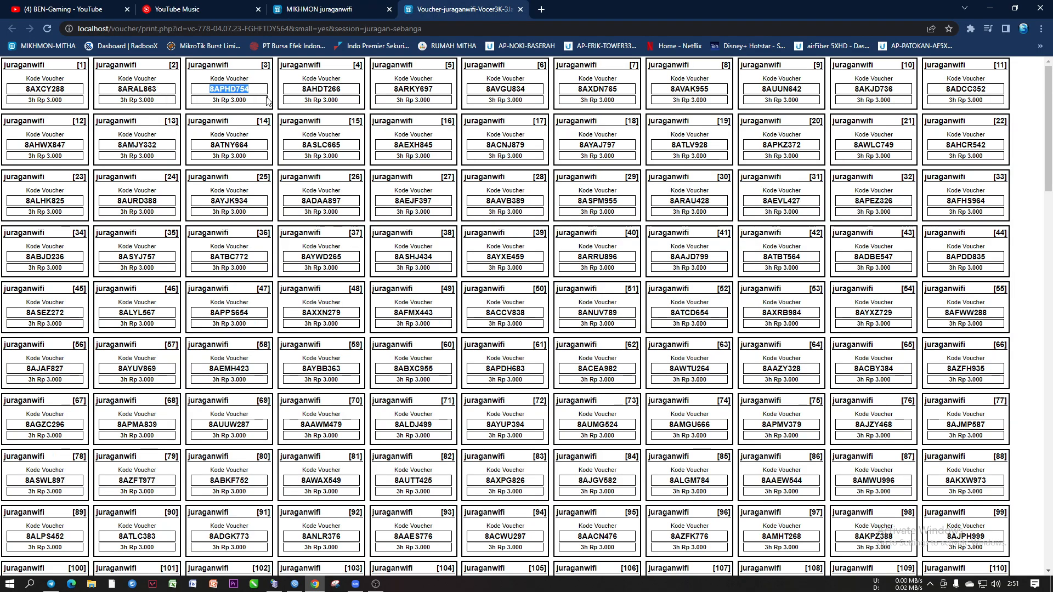
pyautogui.moveTo(210, 145); pyautogui.dragTo(225, 145)
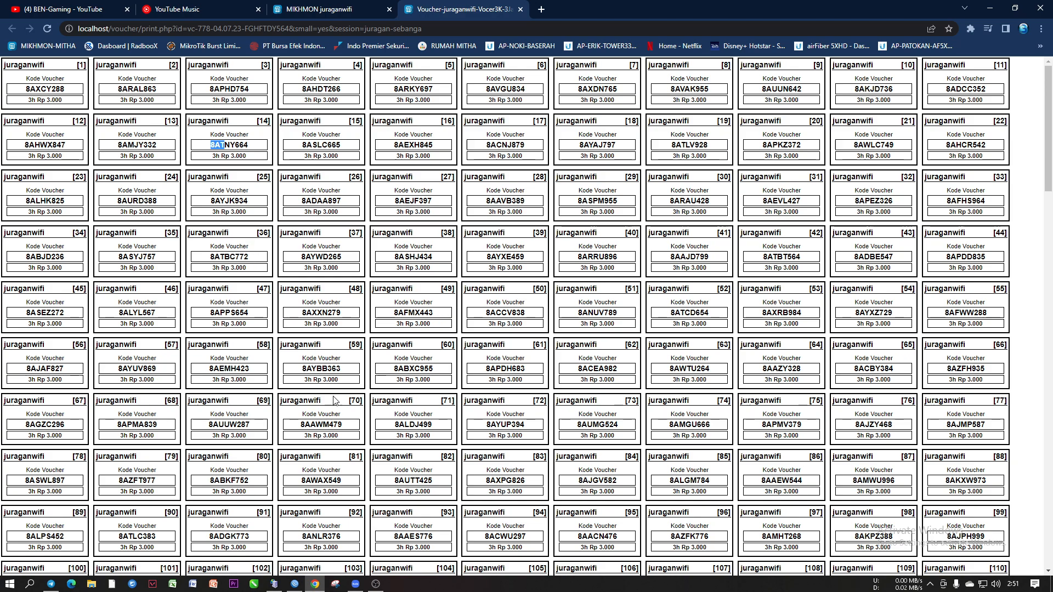
pyautogui.scroll(-14, 331, 399)
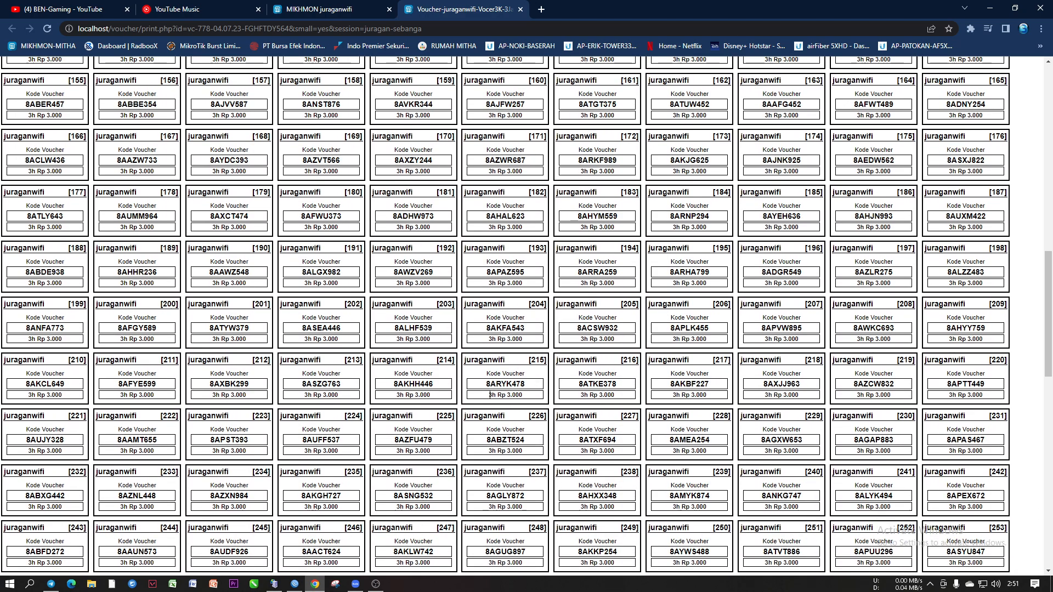
pyautogui.moveTo(486, 383); pyautogui.dragTo(525, 384)
pyautogui.moveTo(394, 384); pyautogui.dragTo(529, 385)
pyautogui.click(435, 386)
pyautogui.click(532, 386)
pyautogui.scroll(6, 464, 246)
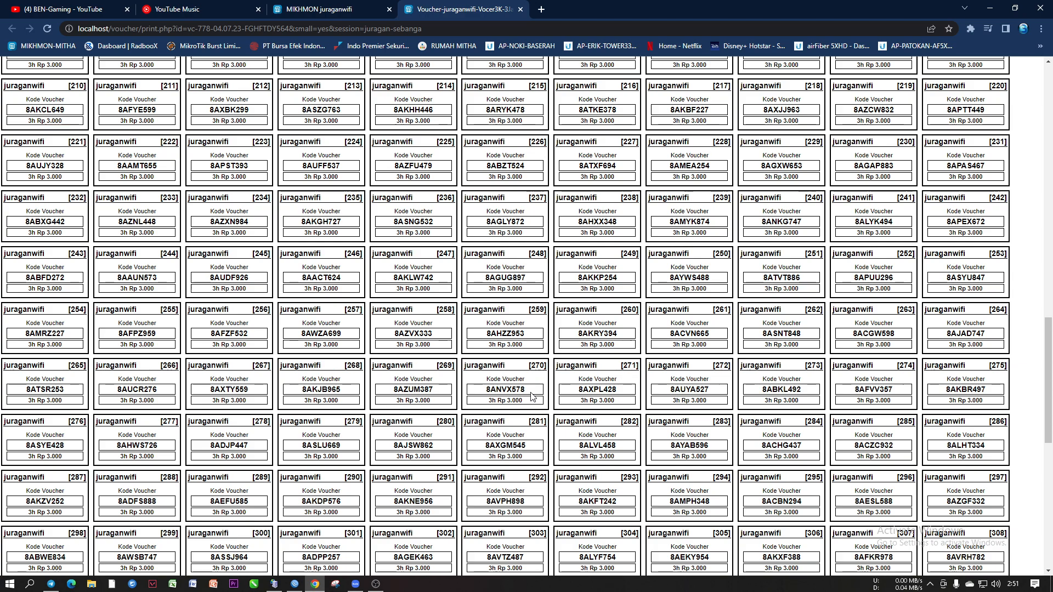
pyautogui.scroll(8, 463, 245)
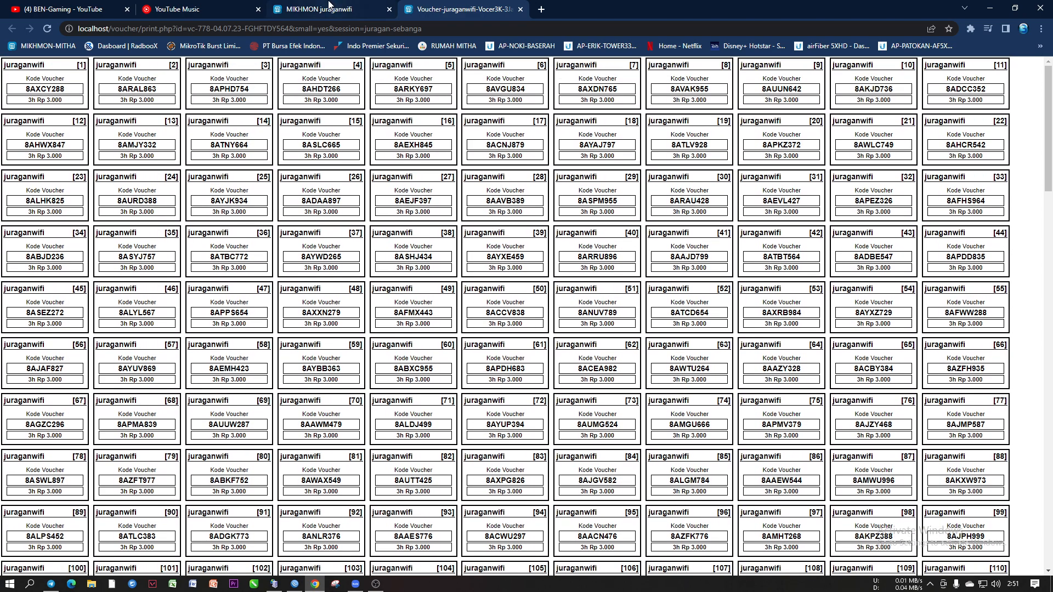
# Set the Generate form's Name Length to 6
pyautogui.click(329, 7)
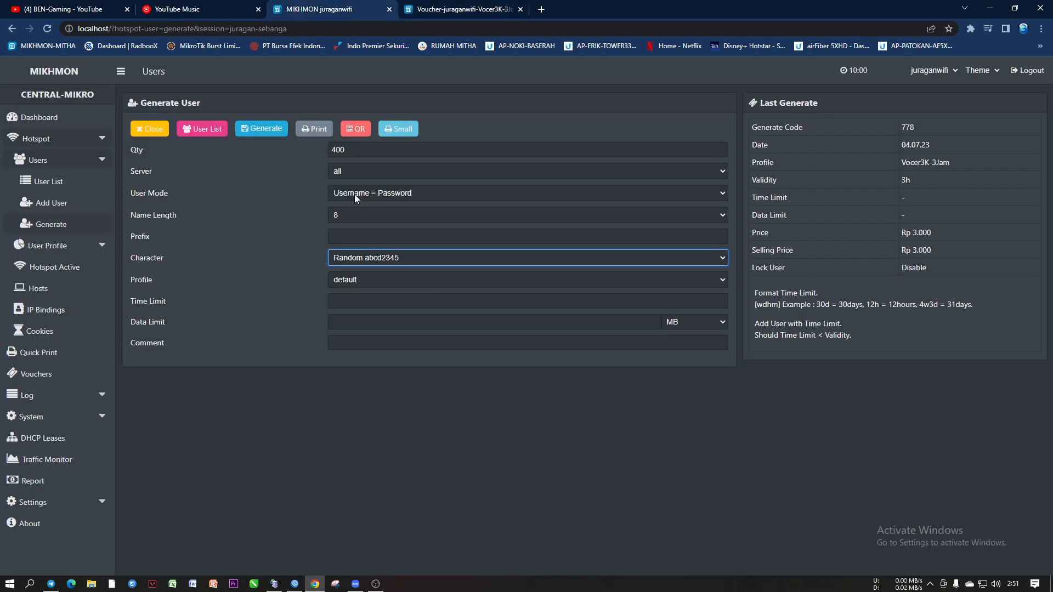
pyautogui.click(330, 214)
pyautogui.click(382, 251)
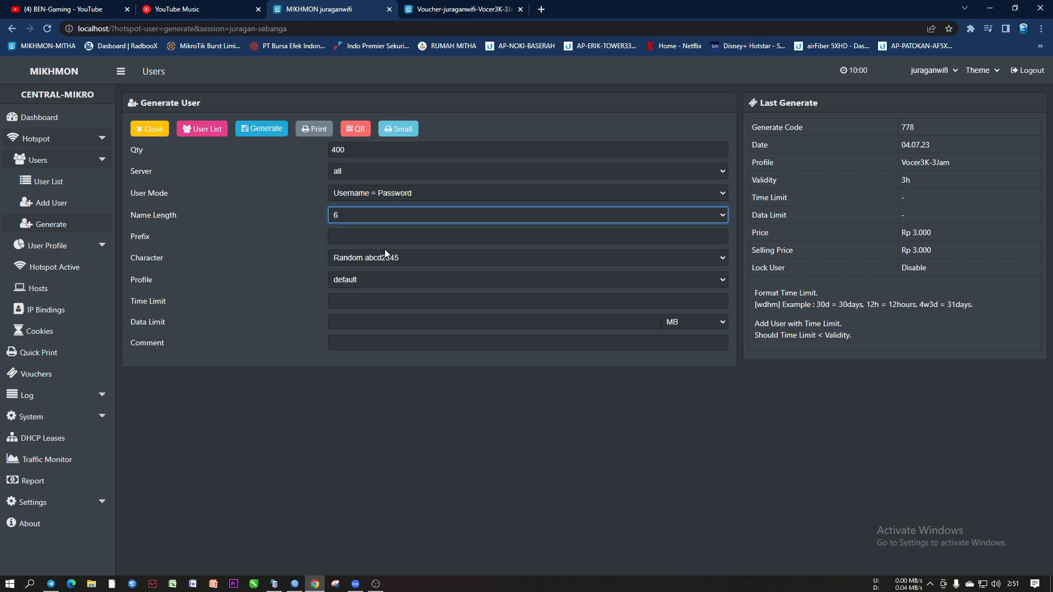
pyautogui.click(351, 237)
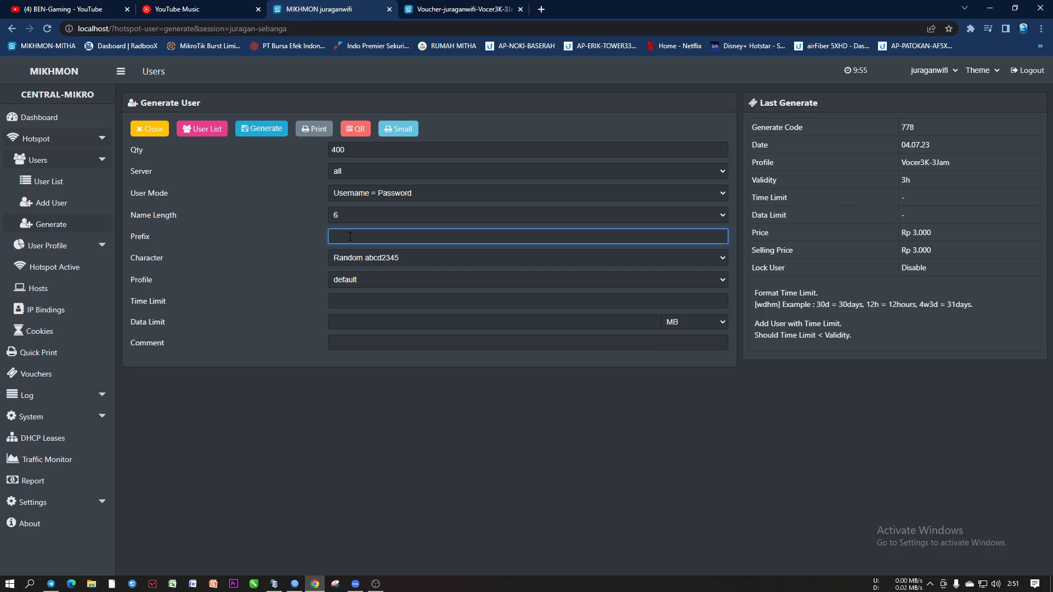
# Save the small voucher sheet as a PDF from the print dialog
pyautogui.hotkey('ctrl', 'Tab')
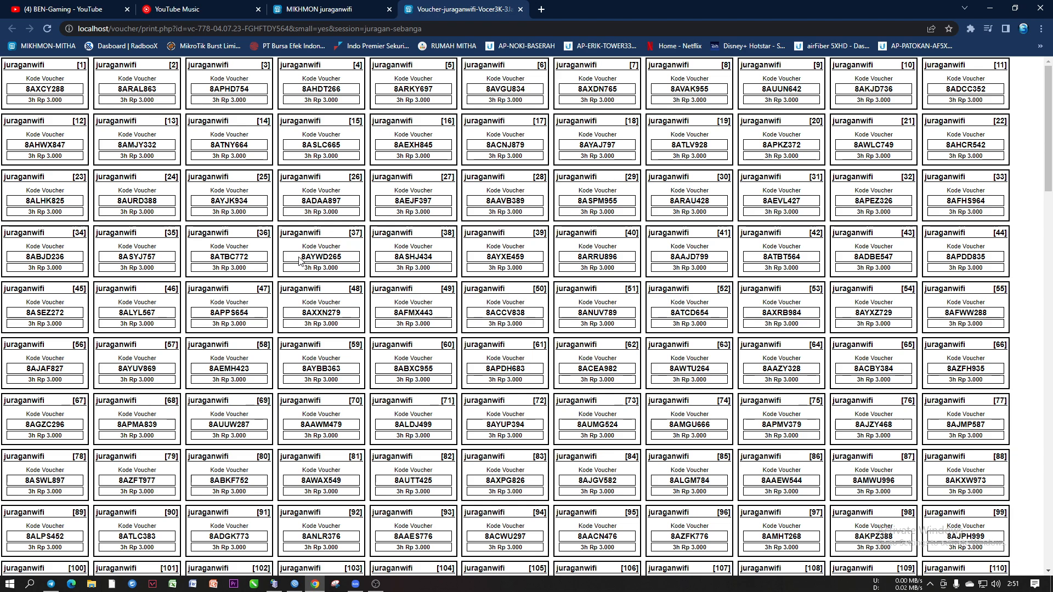
pyautogui.moveTo(301, 258); pyautogui.dragTo(344, 256)
pyautogui.click(337, 257)
pyautogui.scroll(-5, 318, 267)
pyautogui.scroll(5, 520, 171)
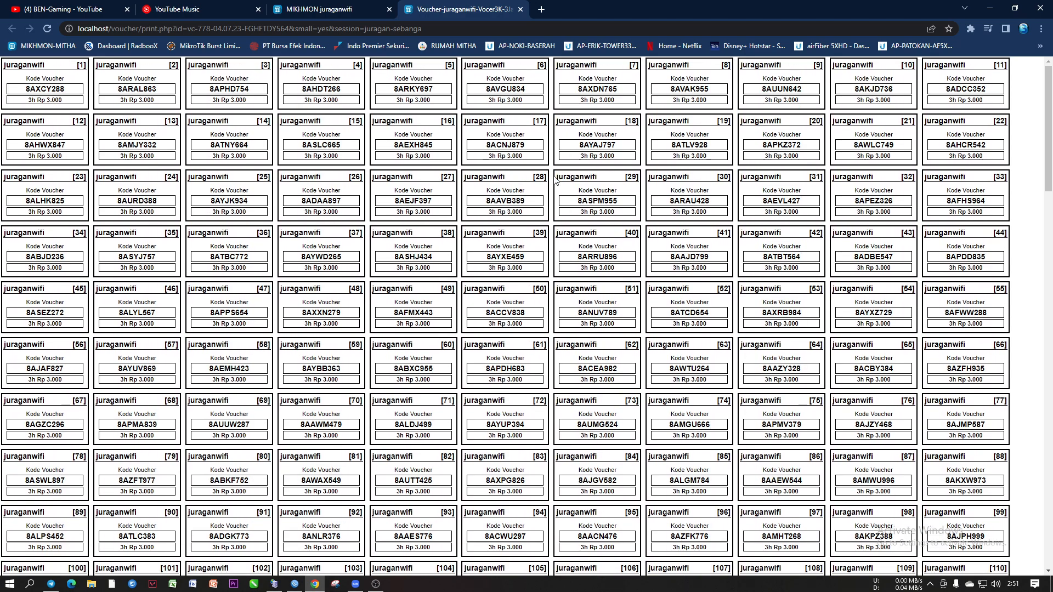
pyautogui.hotkey('ctrl', 'p')
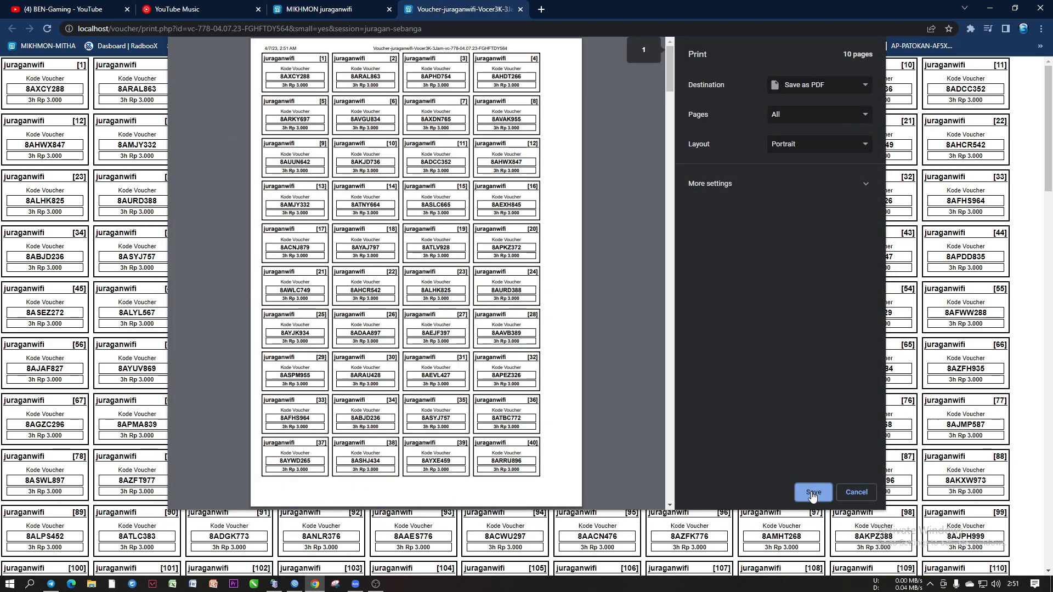
pyautogui.click(813, 493)
pyautogui.click(636, 402)
# Close the voucher sheet and keep Qty 400, Username = Password, length 6 with prefix 8a
pyautogui.click(520, 9)
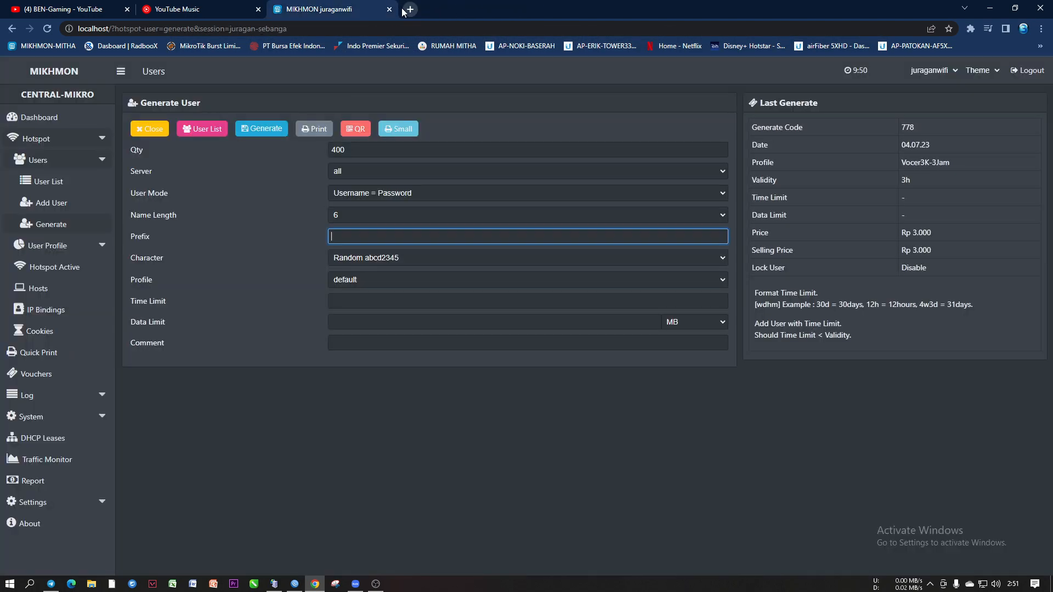
pyautogui.doubleClick(356, 149)
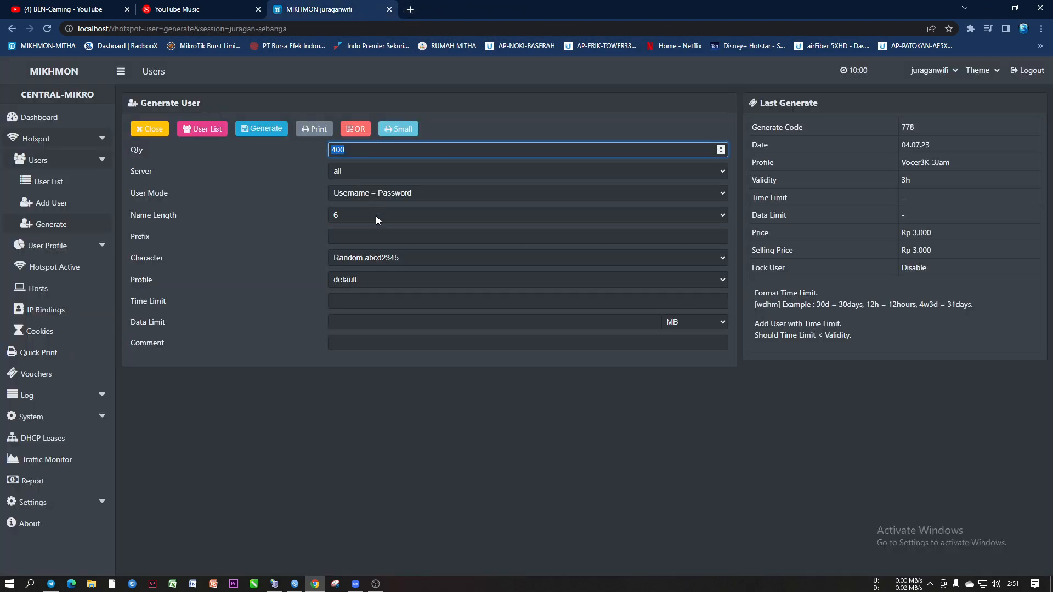
pyautogui.click(372, 191)
pyautogui.click(362, 215)
pyautogui.click(345, 216)
pyautogui.click(346, 217)
pyautogui.click(354, 259)
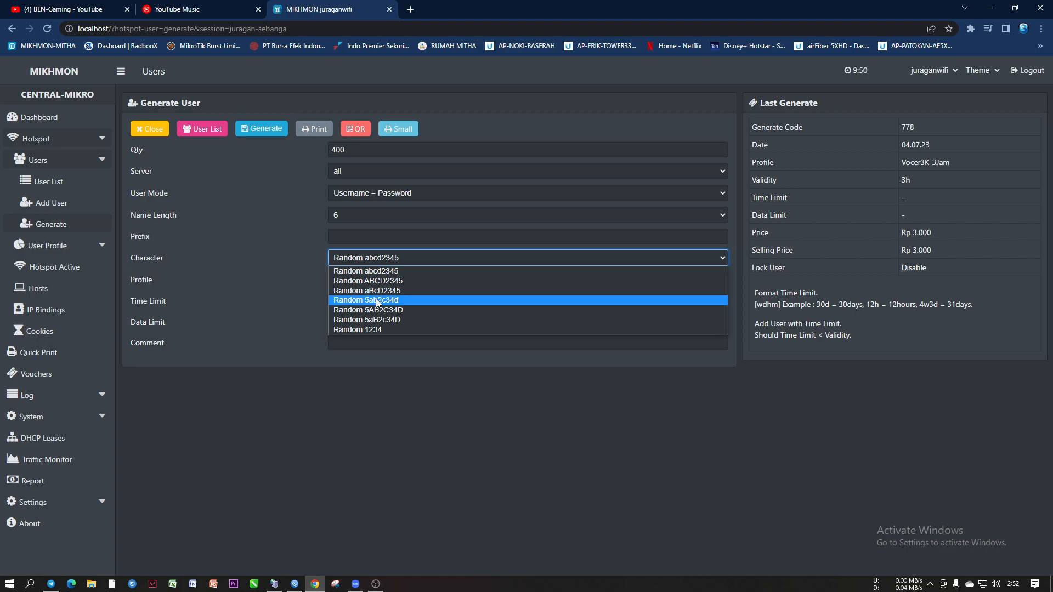
pyautogui.click(345, 234)
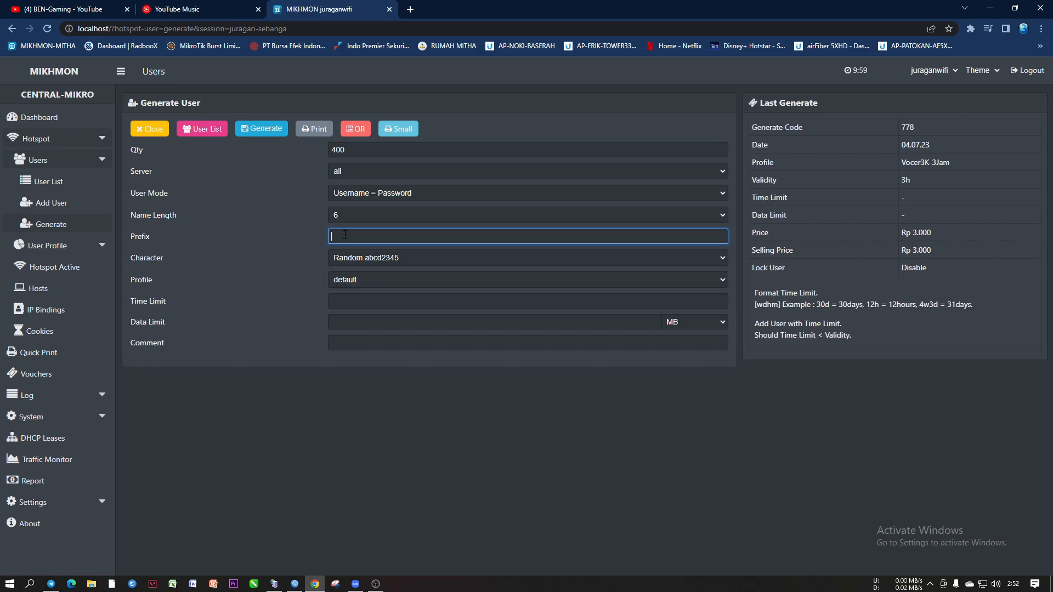
pyautogui.write('8A')
pyautogui.write('a')
# Choose Random 5ab2c34d, profile Vocer3K-3Jam, comment cghftgy, and generate the 400 users
pyautogui.click(360, 255)
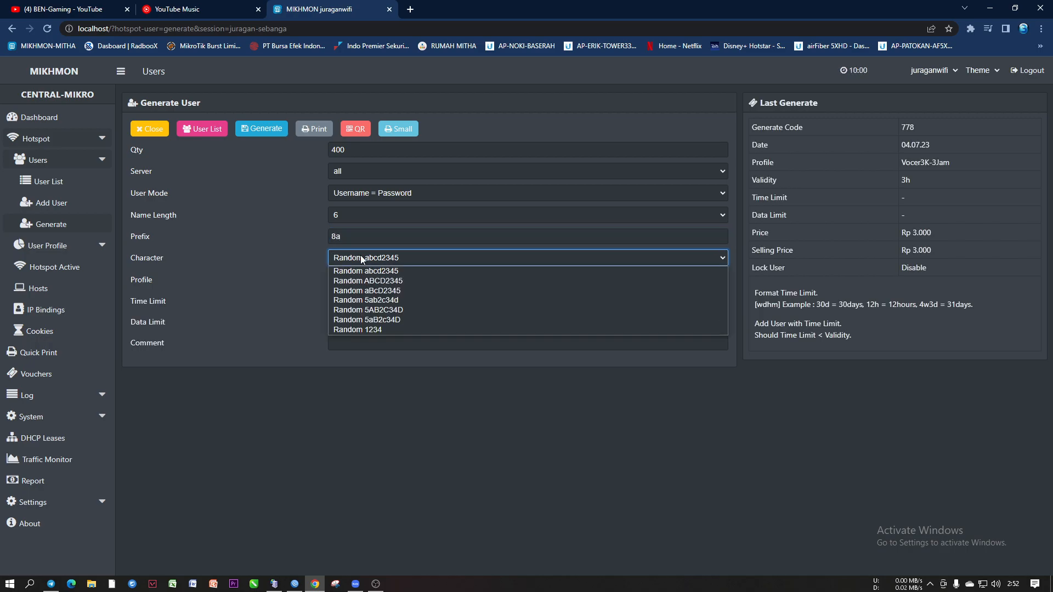
pyautogui.click(372, 301)
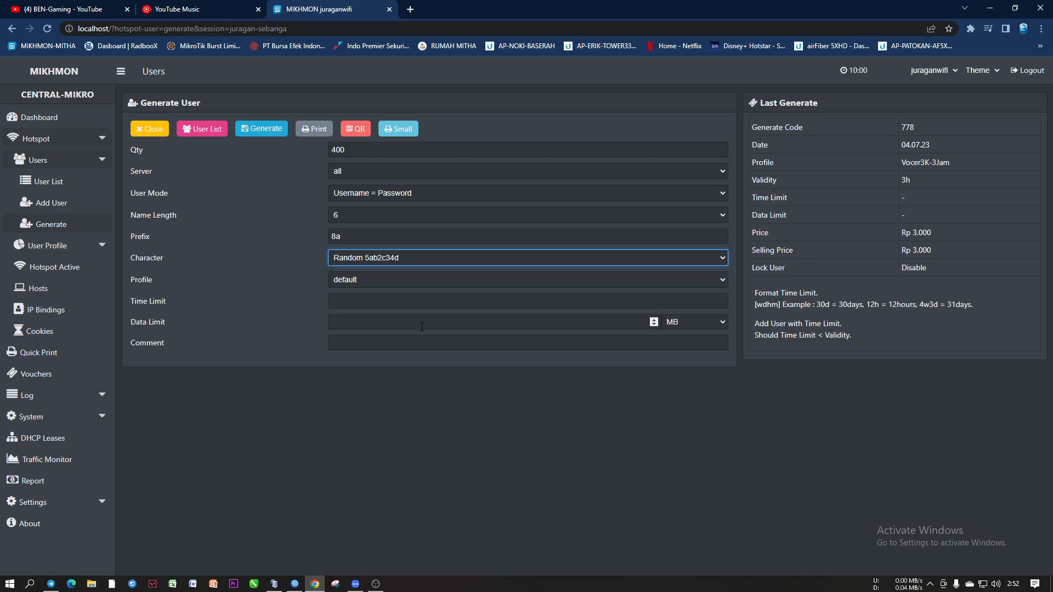
pyautogui.click(386, 259)
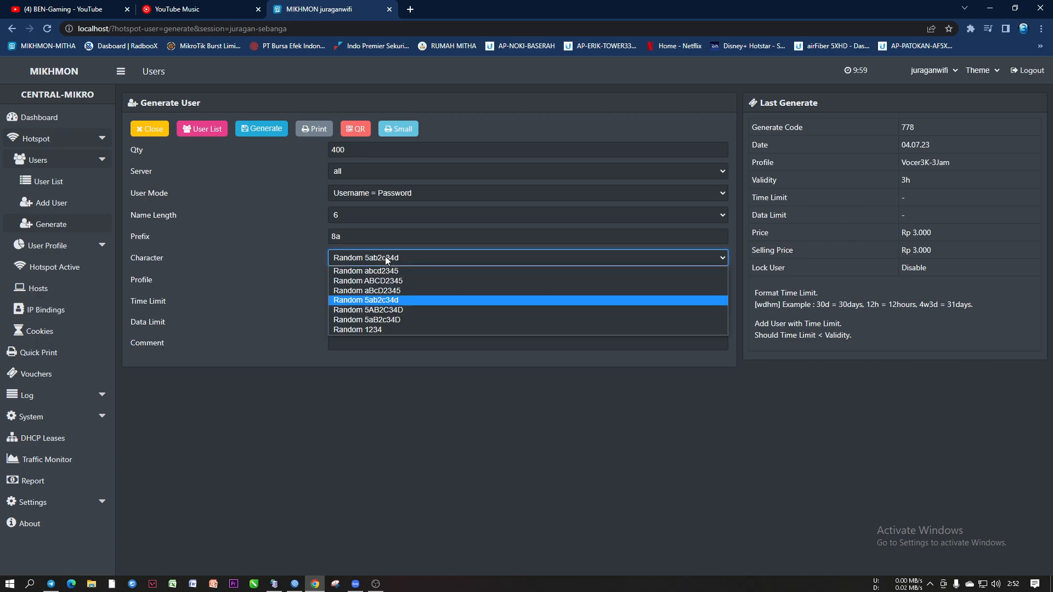
pyautogui.click(387, 300)
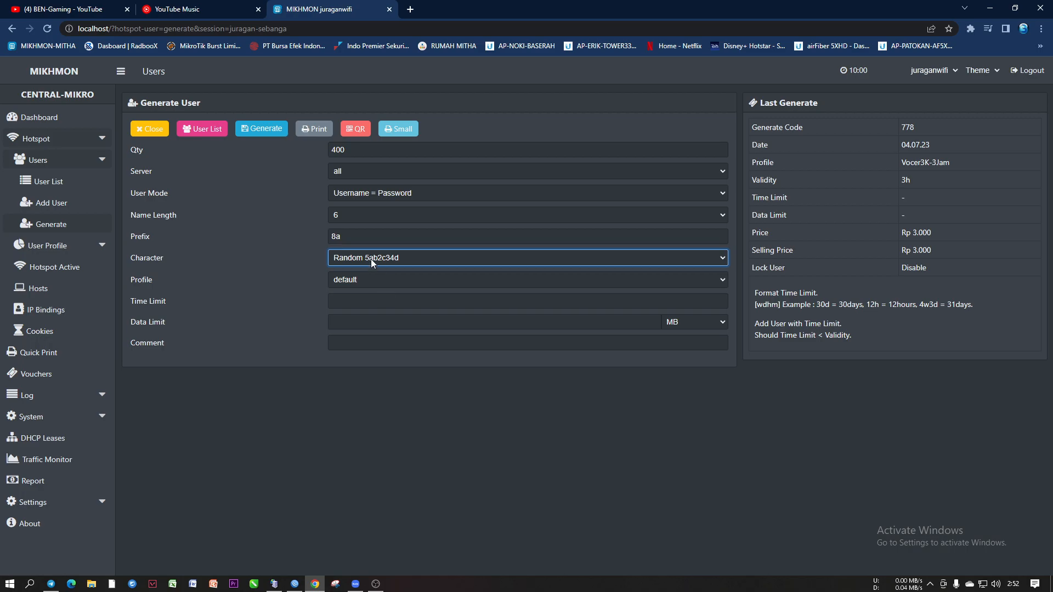
pyautogui.click(366, 281)
pyautogui.click(378, 362)
pyautogui.click(359, 343)
pyautogui.write('cghftgy5467')
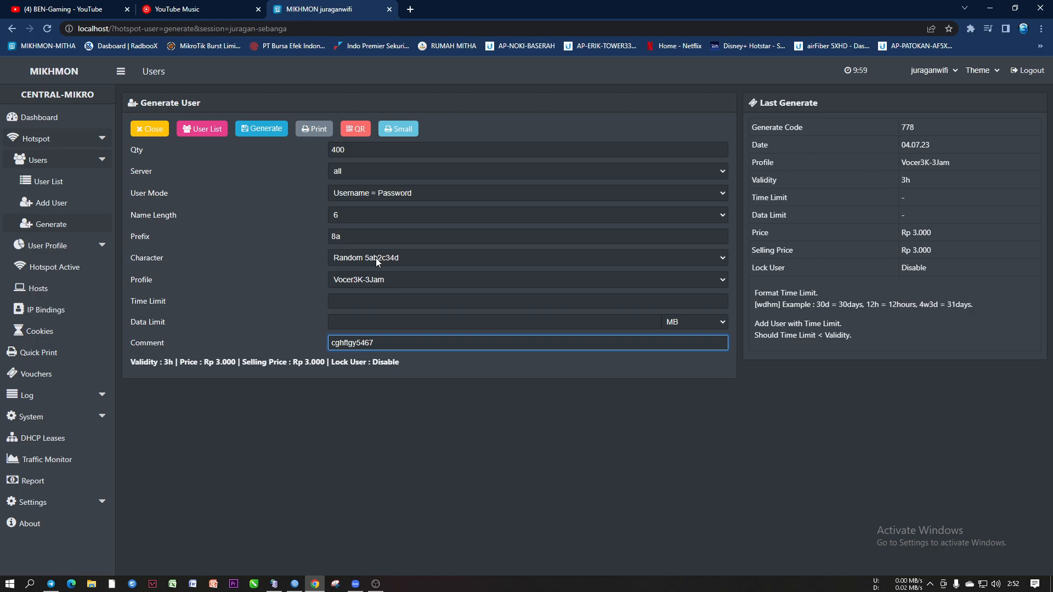
pyautogui.click(266, 129)
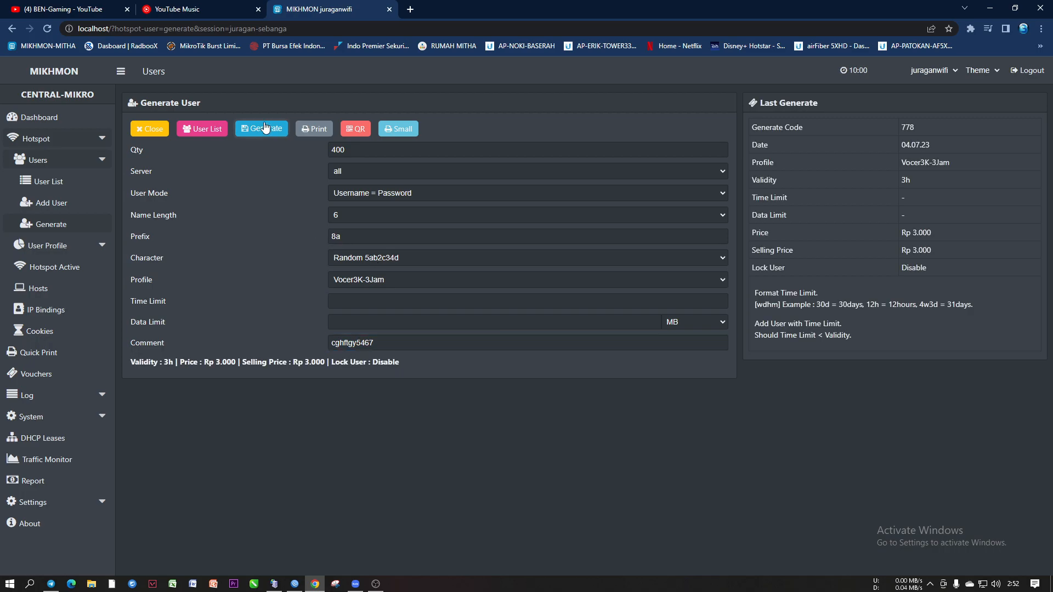
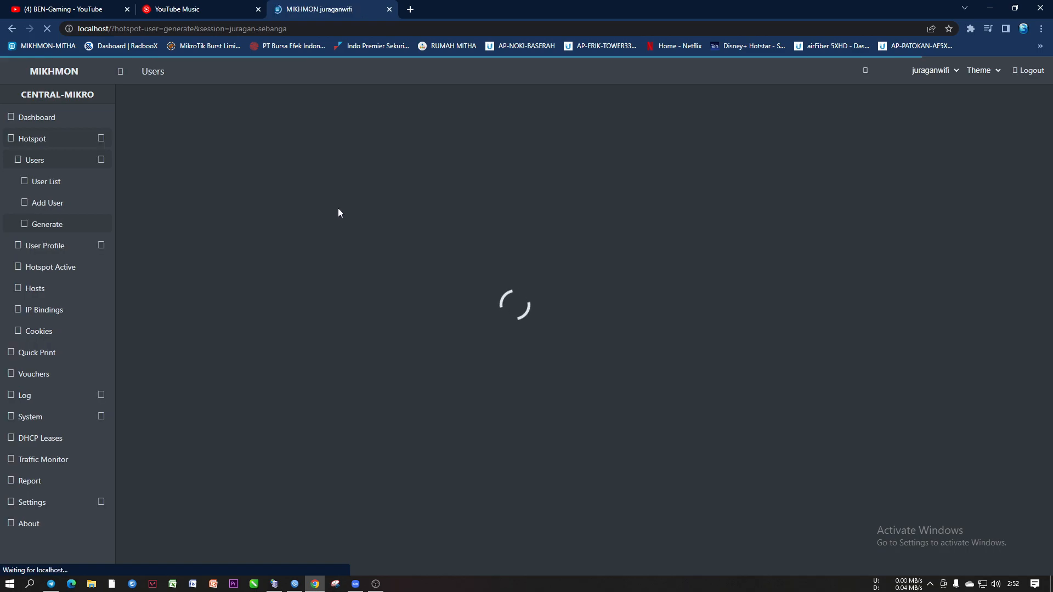
# Set name length to 6, keep Random abcd characters, and open the Small voucher print sheet
pyautogui.click(339, 212)
pyautogui.click(345, 255)
pyautogui.click(343, 234)
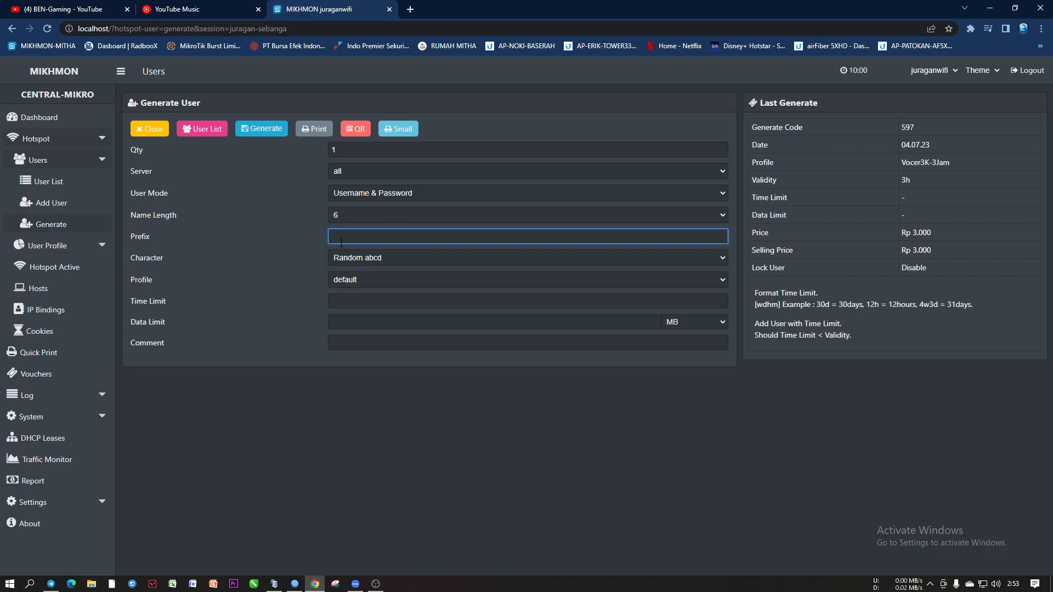
pyautogui.click(348, 258)
pyautogui.click(371, 364)
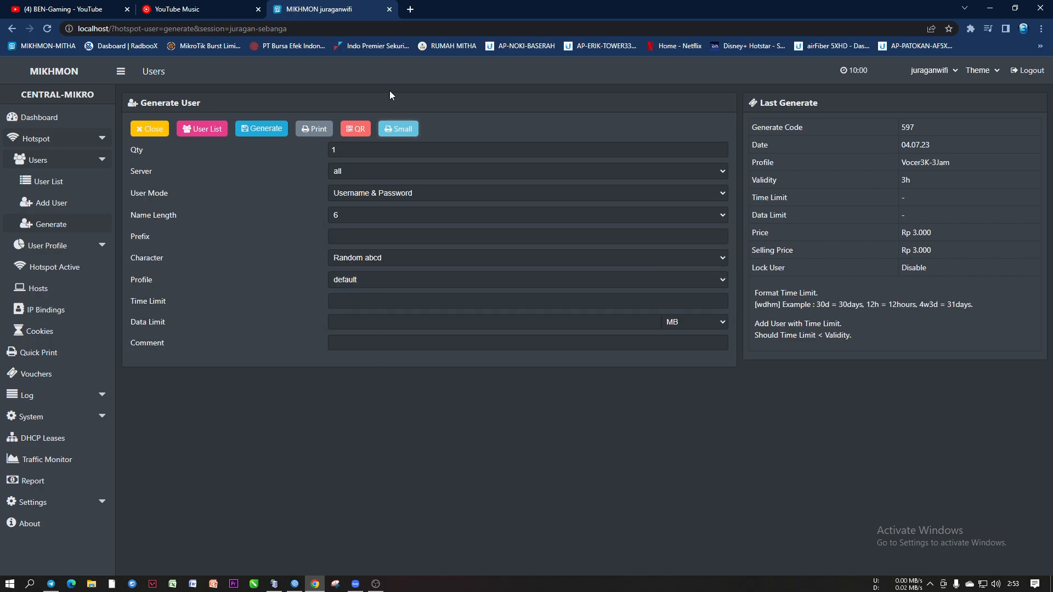
pyautogui.click(397, 129)
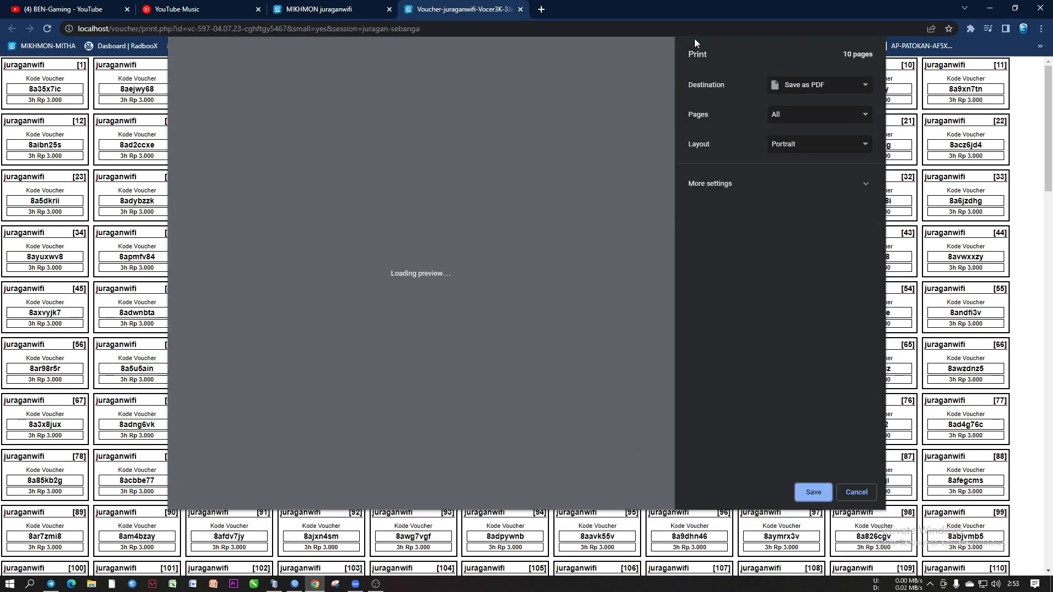
# Dismiss the print preview and check the first voucher codes on the sheet, including voucher 26
pyautogui.moveTo(671, 81); pyautogui.dragTo(689, 540)
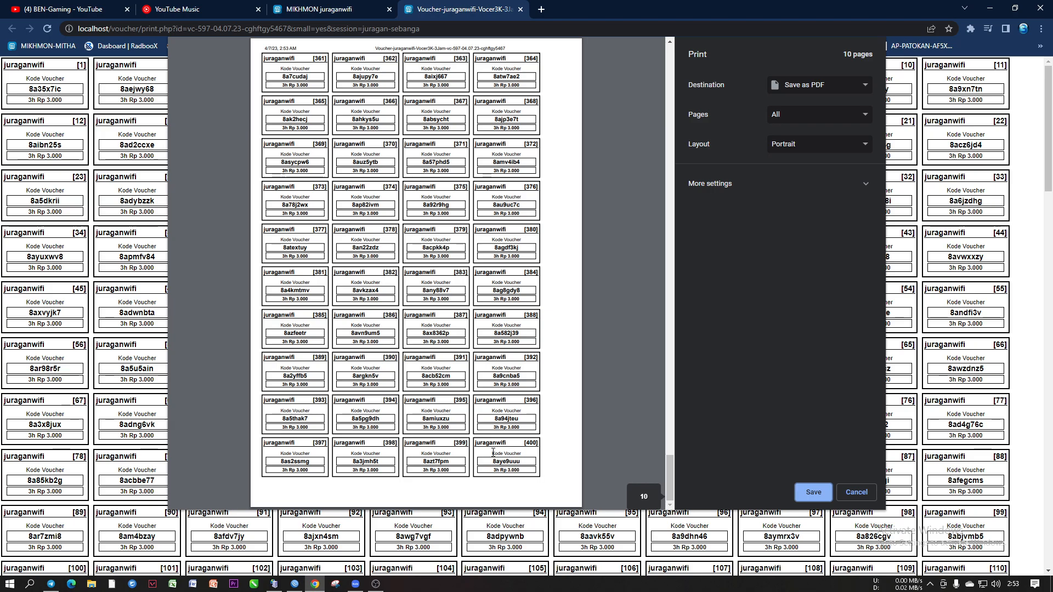
pyautogui.click(854, 494)
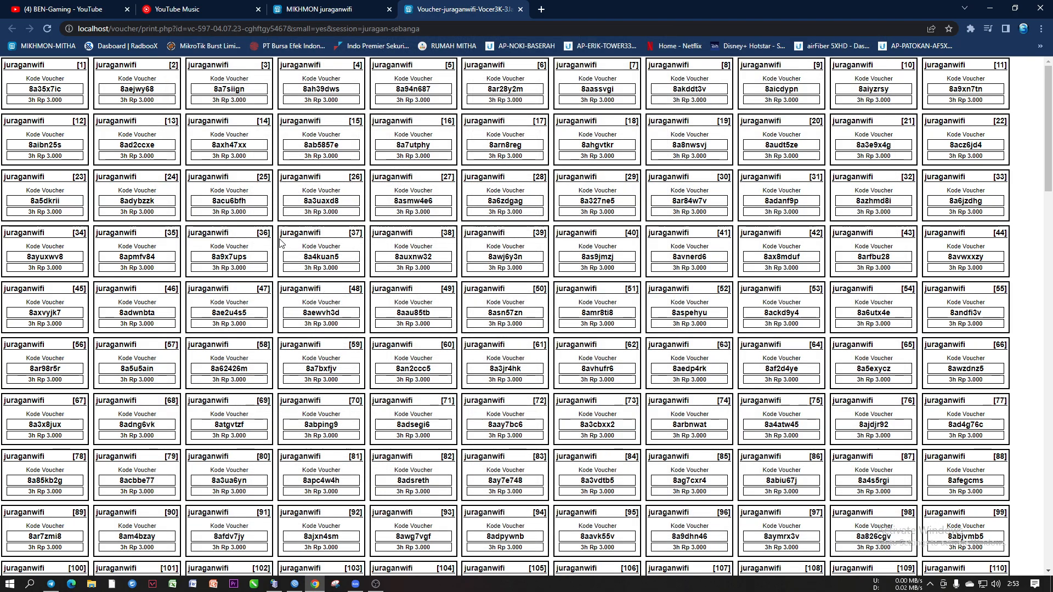
pyautogui.moveTo(29, 89); pyautogui.dragTo(355, 92)
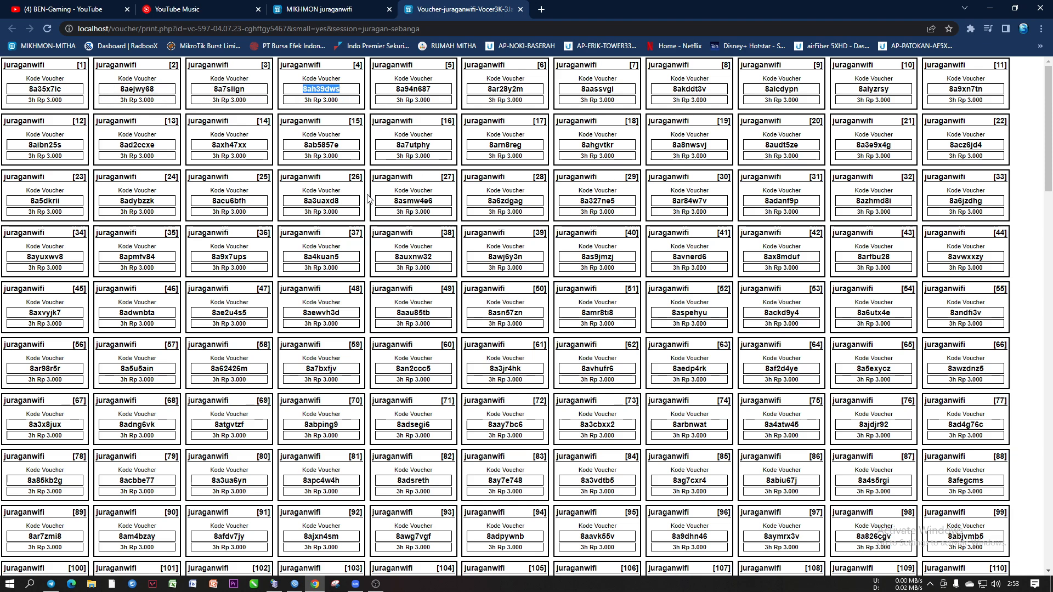
pyautogui.moveTo(309, 201); pyautogui.dragTo(341, 201)
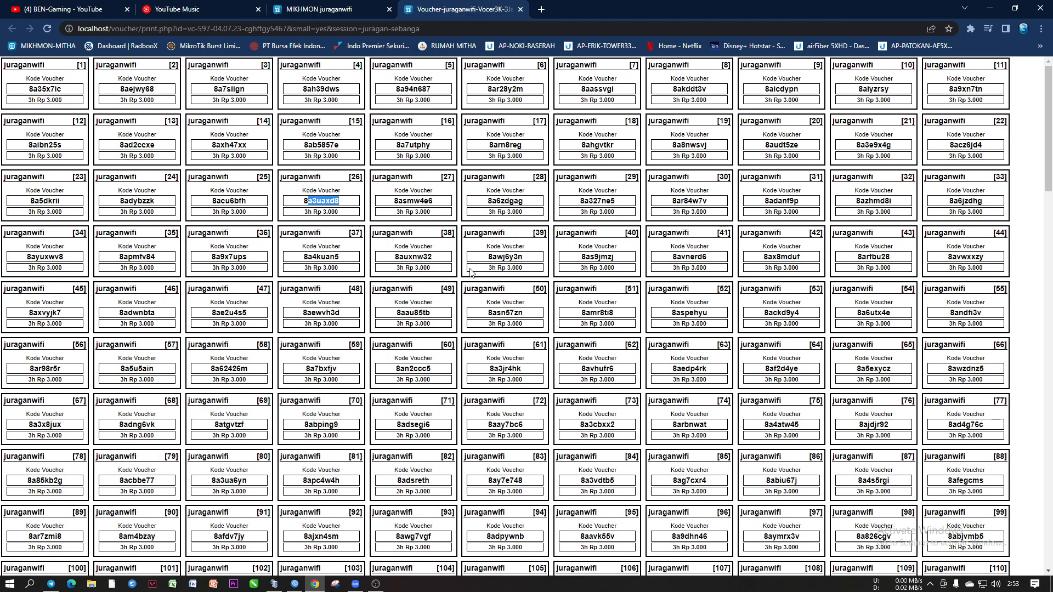
pyautogui.click(439, 202)
# Save the vc-597 voucher sheet as a PDF and close the sheet
pyautogui.hotkey('ctrl', 'p')
pyautogui.moveTo(670, 89); pyautogui.dragTo(677, 485)
pyautogui.click(814, 492)
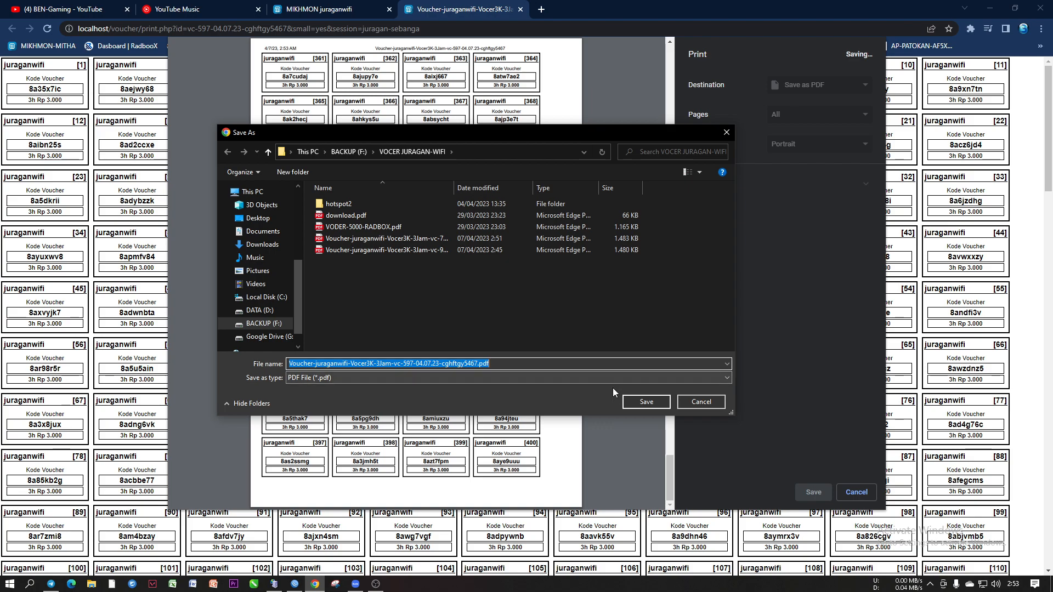
pyautogui.click(638, 398)
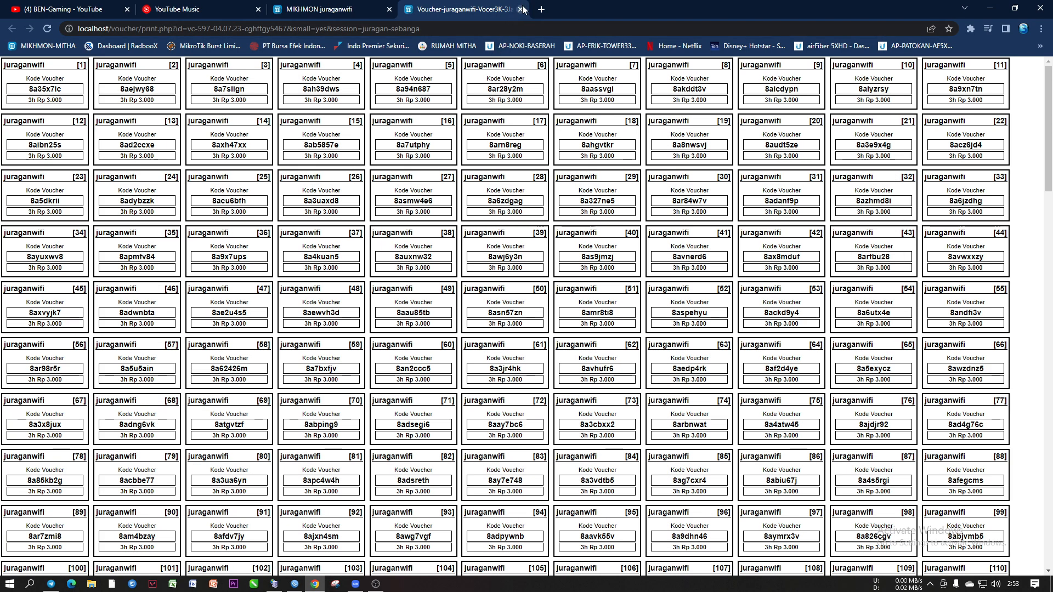
pyautogui.click(520, 9)
# Set Qty to 400 with Username = Password, keeping name length 6
pyautogui.write('400')
pyautogui.click(379, 193)
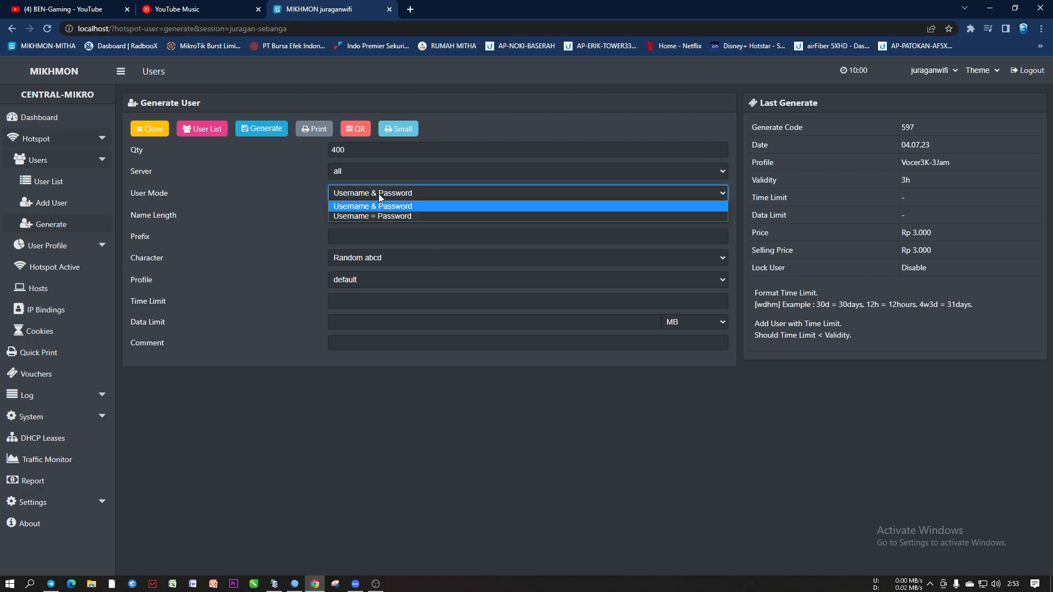
pyautogui.click(379, 216)
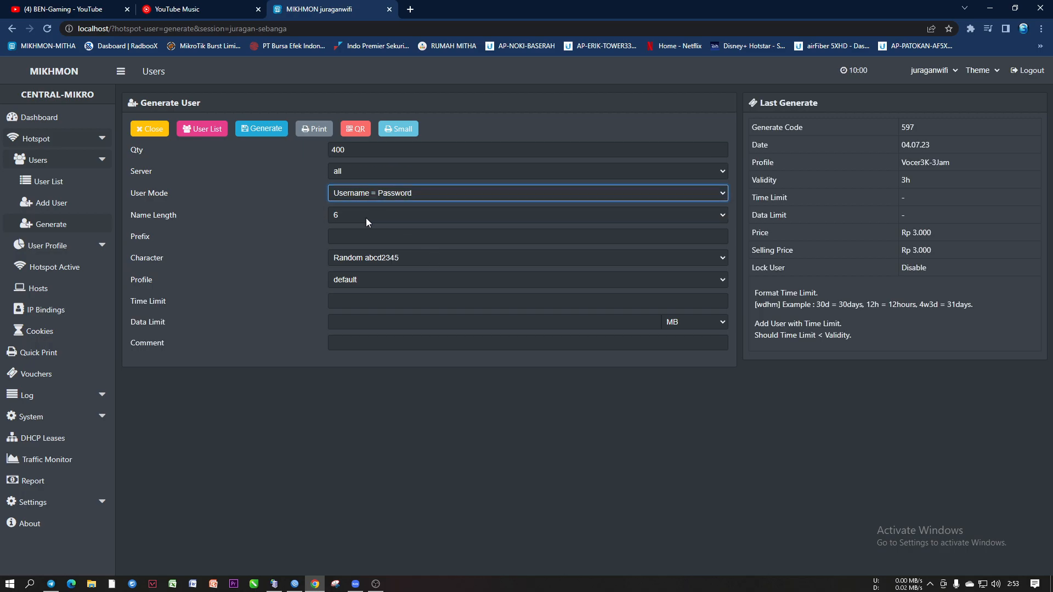
pyautogui.click(367, 218)
pyautogui.click(366, 218)
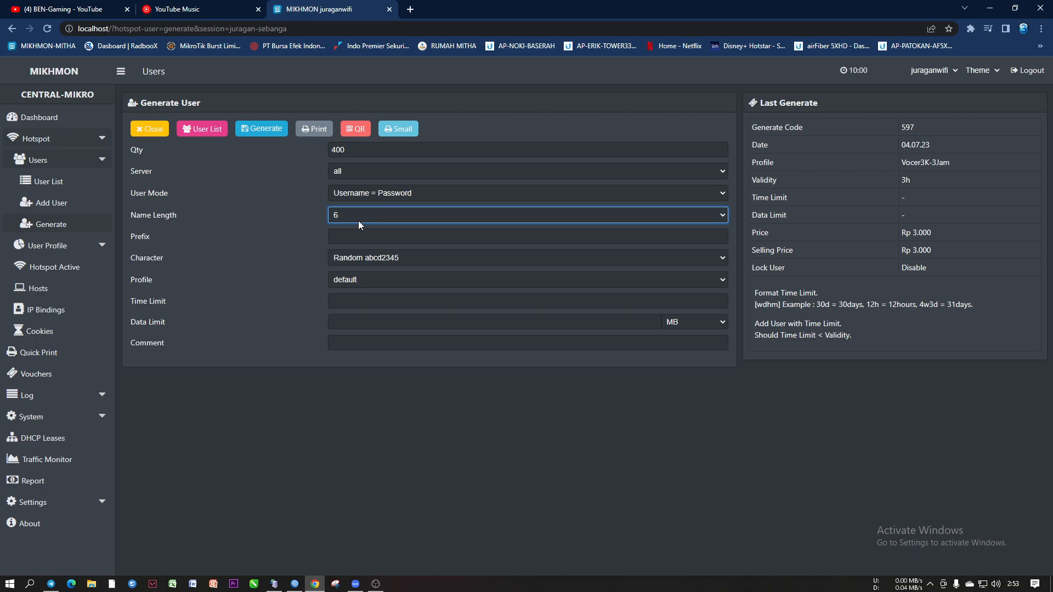
# Enter prefix 8A and choose the Random 5AB2C34D character pattern
pyautogui.click(350, 239)
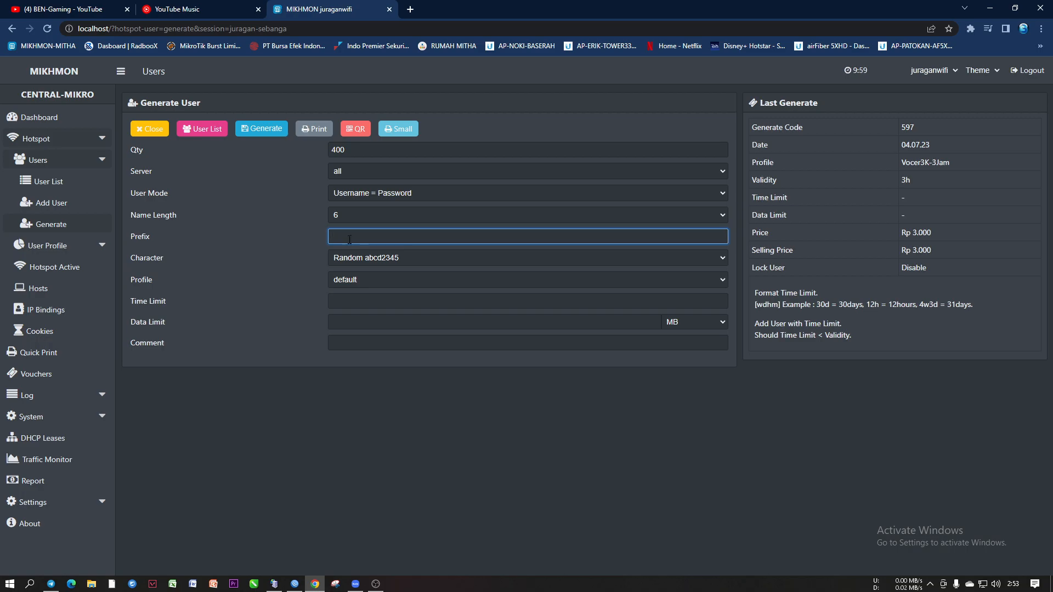
pyautogui.write('8')
pyautogui.click(363, 254)
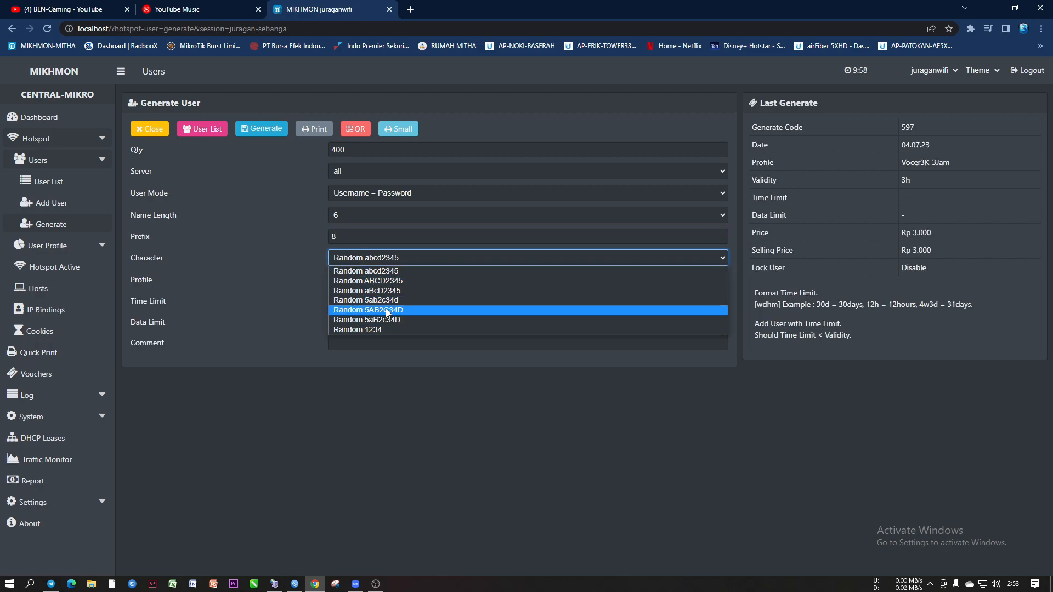
pyautogui.click(341, 235)
pyautogui.write('A')
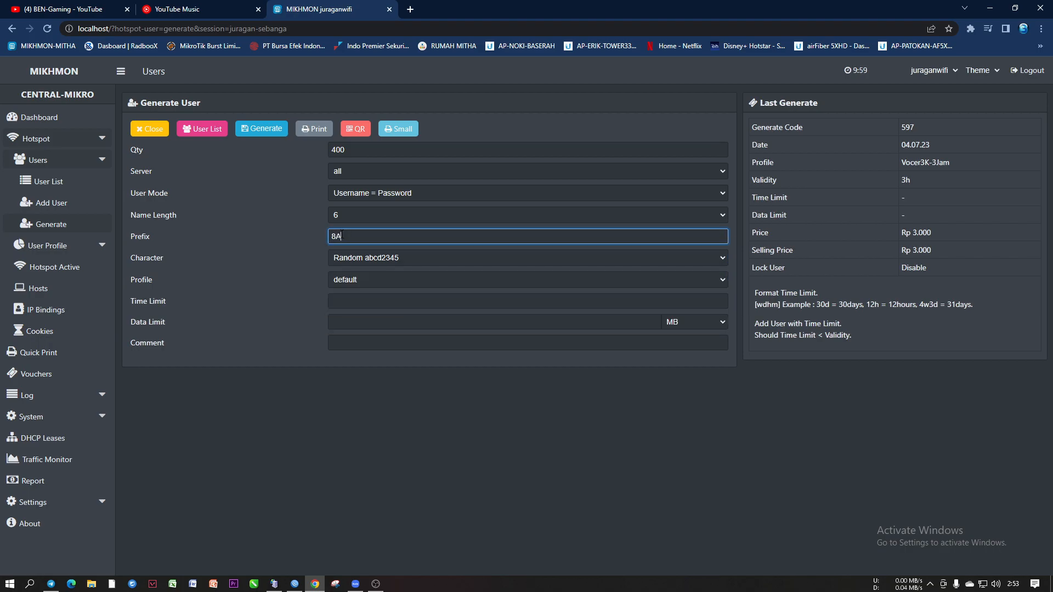
pyautogui.click(366, 256)
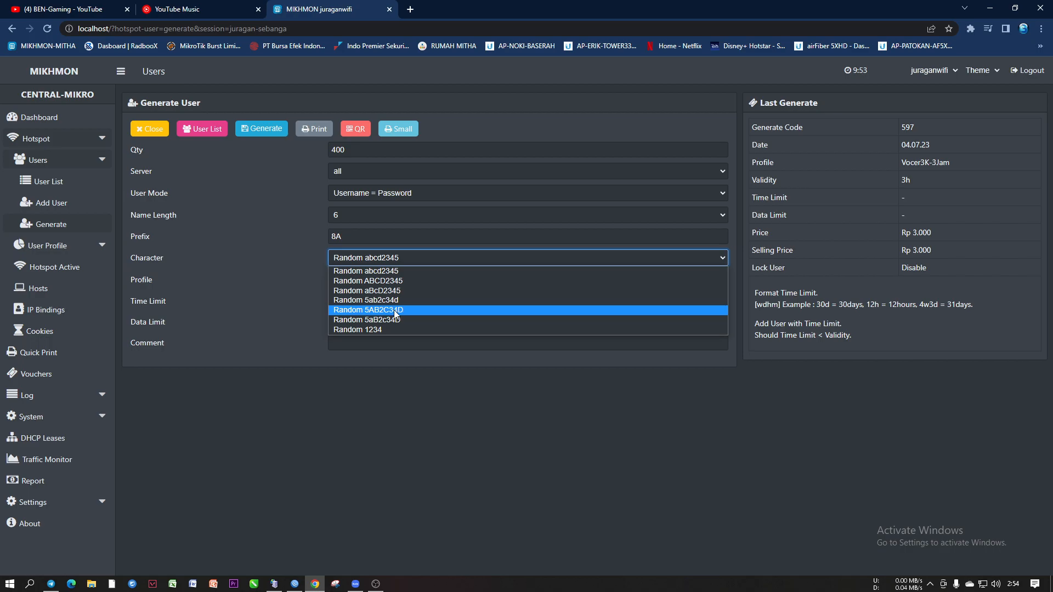
pyautogui.click(321, 261)
pyautogui.click(363, 257)
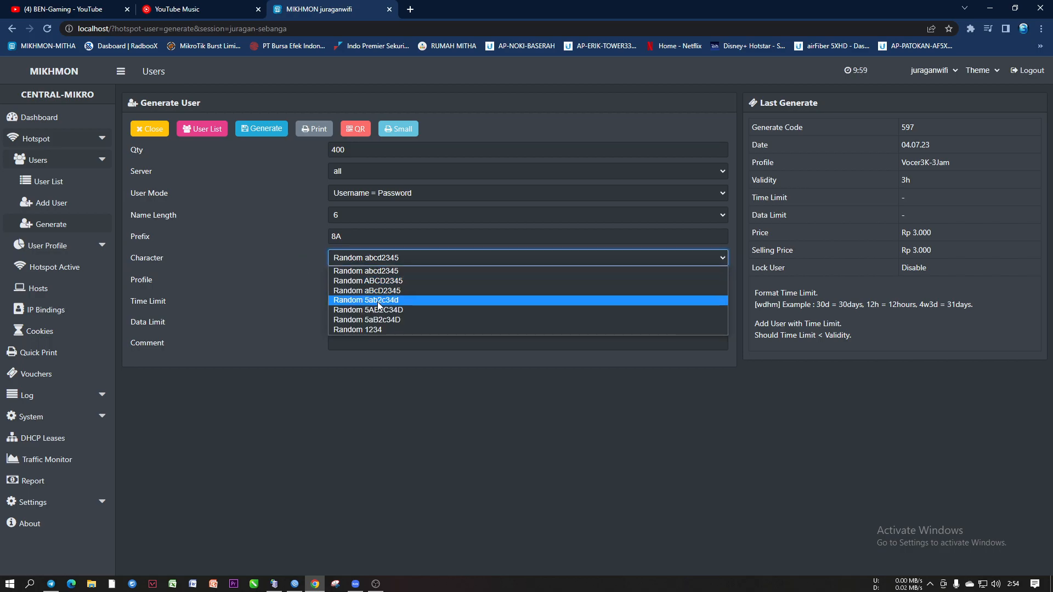
pyautogui.click(378, 309)
pyautogui.click(376, 256)
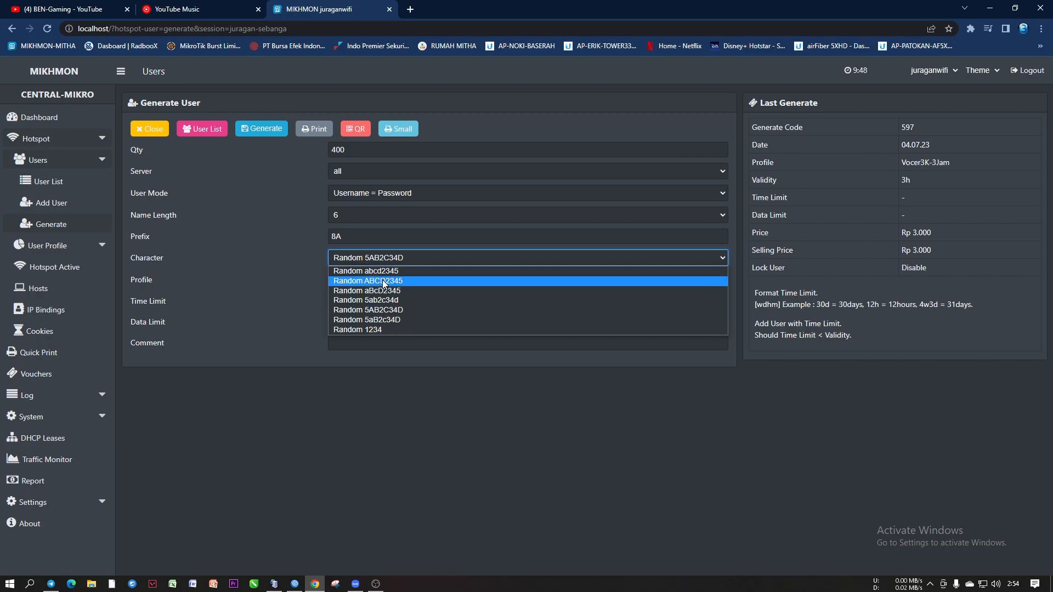
# Assign profile Vocer3K-3Jam and add the comment FGDHDRTYTRY456
pyautogui.click(383, 310)
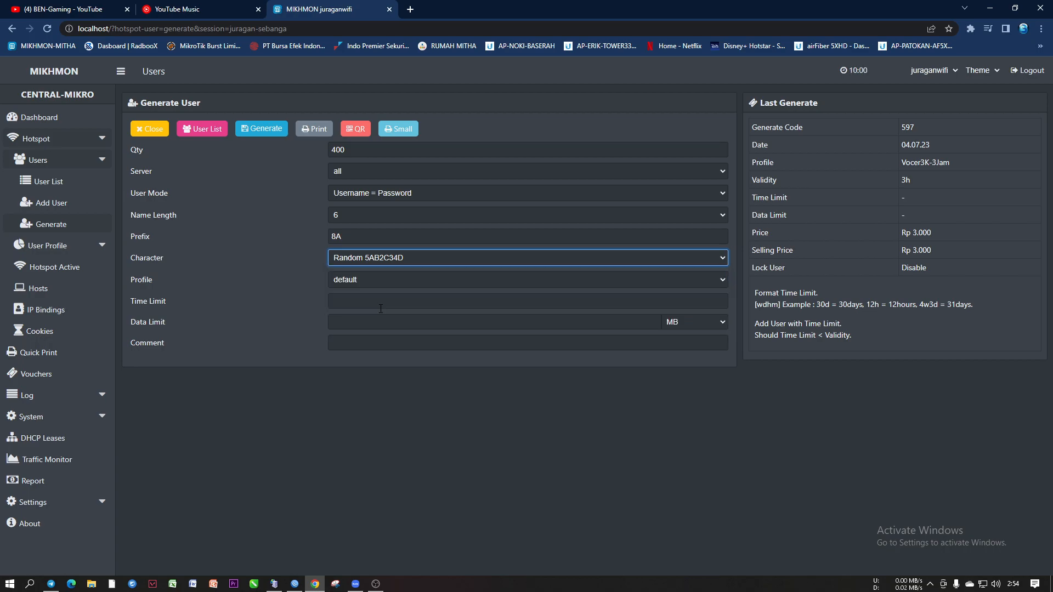
pyautogui.click(359, 279)
pyautogui.click(376, 362)
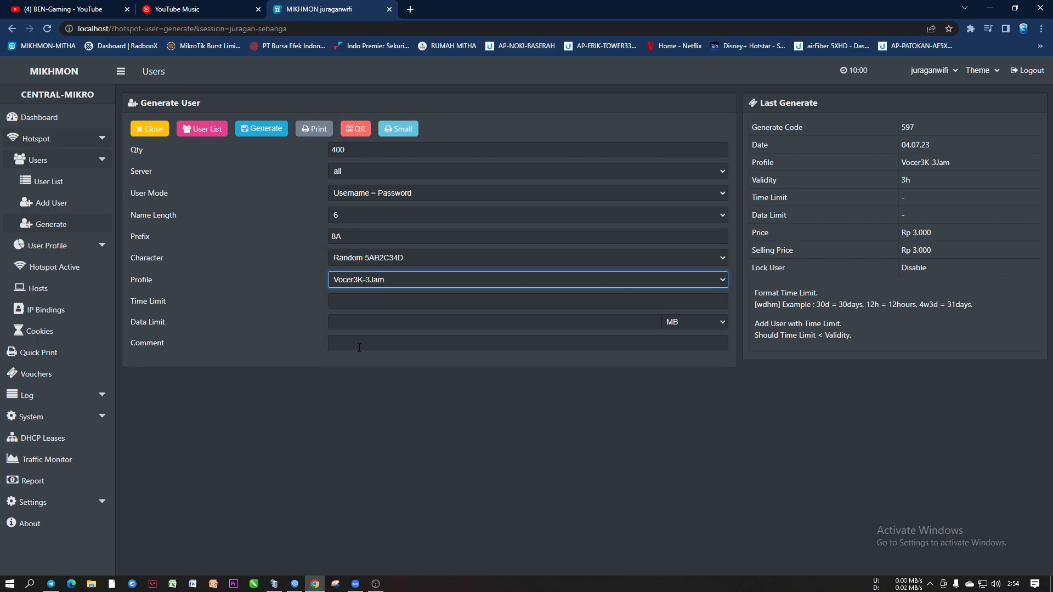
pyautogui.click(355, 342)
pyautogui.write('FGDHDRTYTRY456')
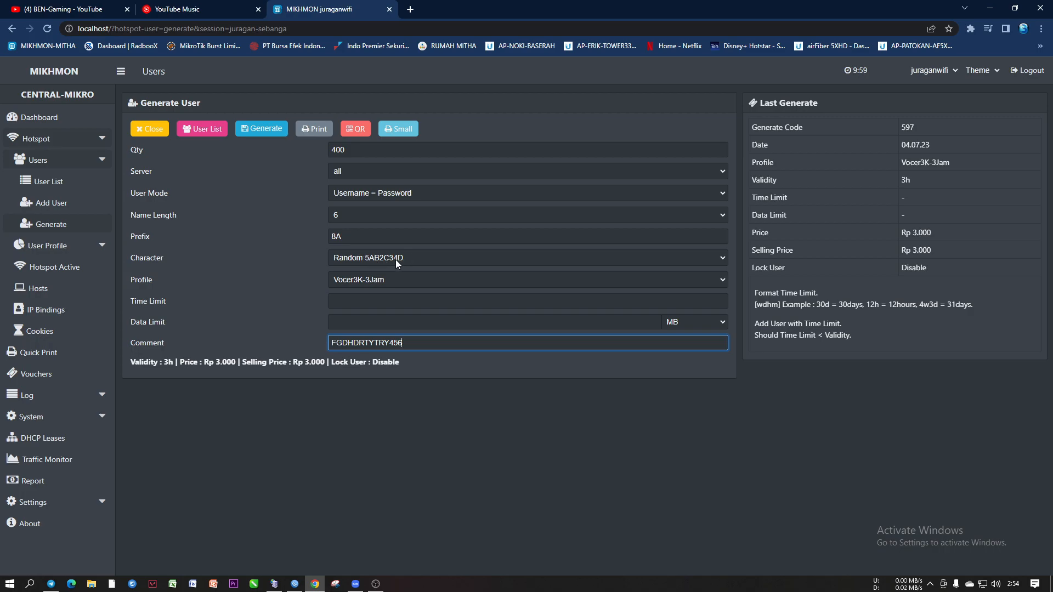
# Generate the 400 vouchers as batch 295, then reset name length from 4 to 6
pyautogui.click(268, 127)
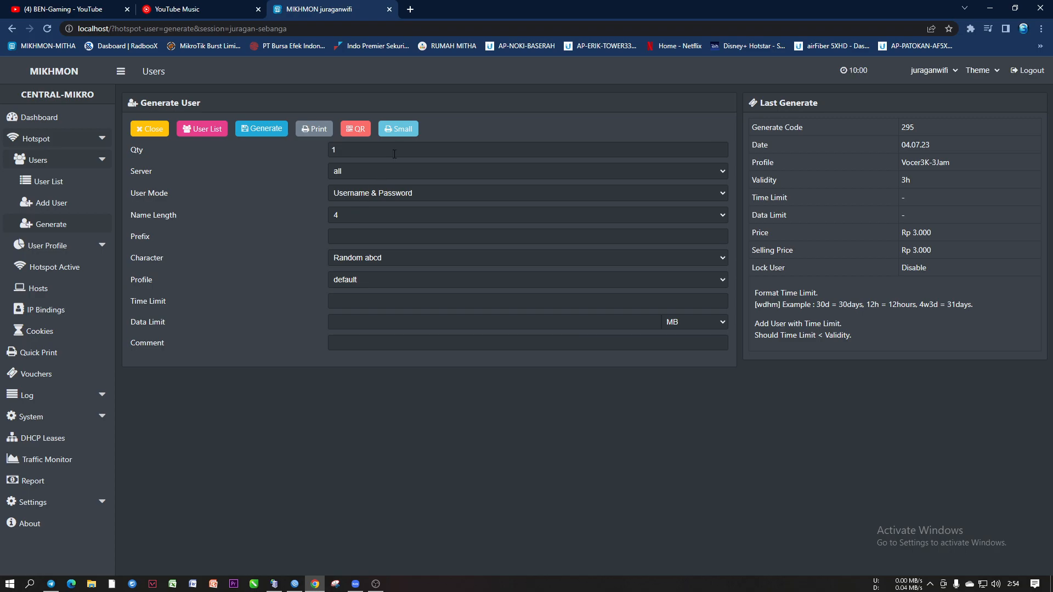
pyautogui.click(347, 216)
pyautogui.click(346, 263)
pyautogui.click(341, 237)
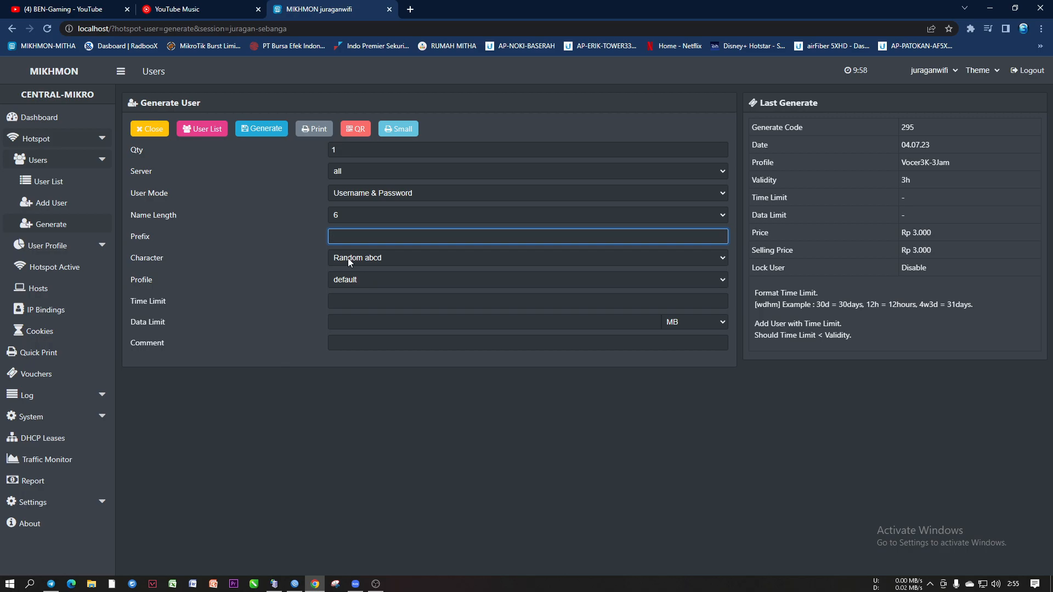
# Leave the character pattern unchanged and open the Small voucher print sheet
pyautogui.click(347, 258)
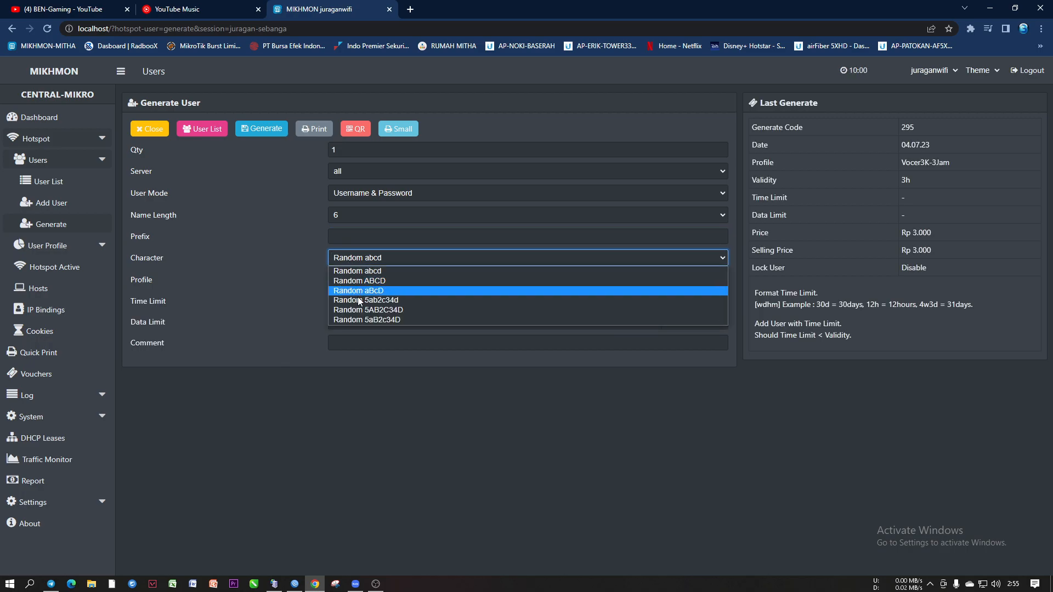
pyautogui.click(302, 412)
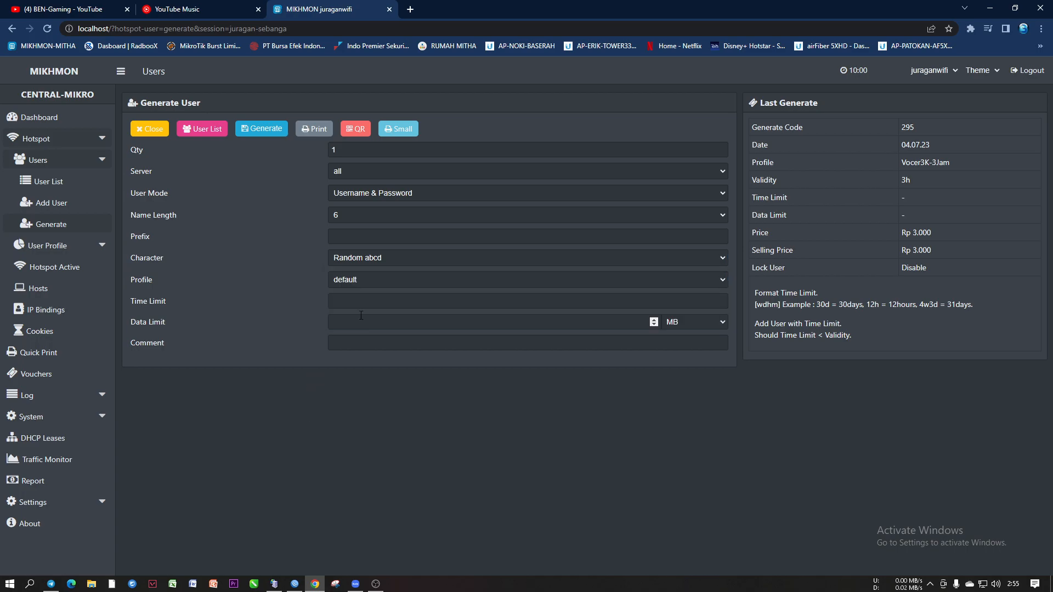
pyautogui.click(398, 128)
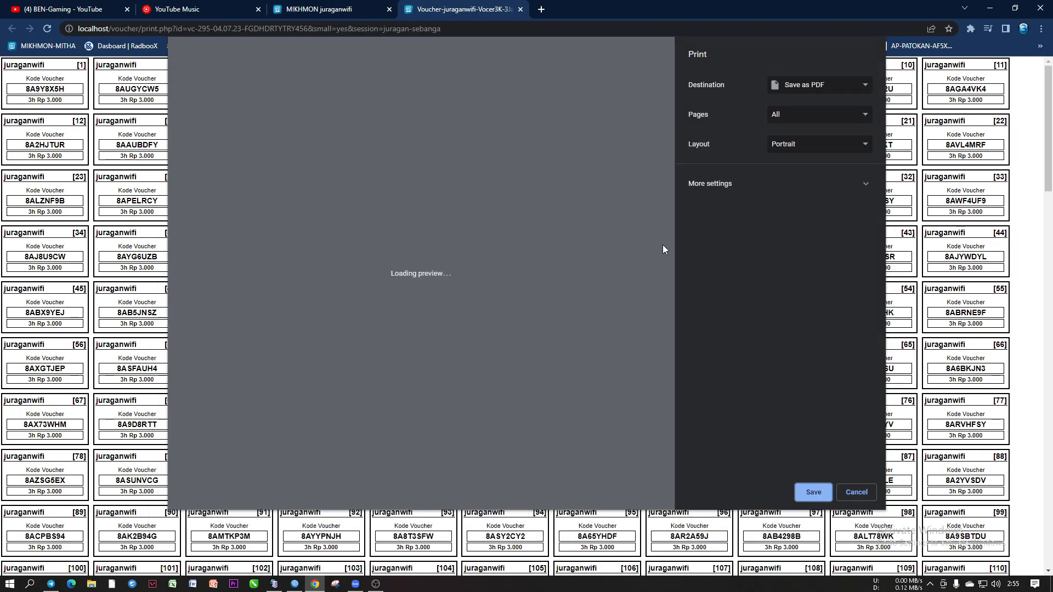
# Dismiss the print preview and check the codes on vouchers 1, 2 and 15
pyautogui.moveTo(668, 88); pyautogui.dragTo(668, 488)
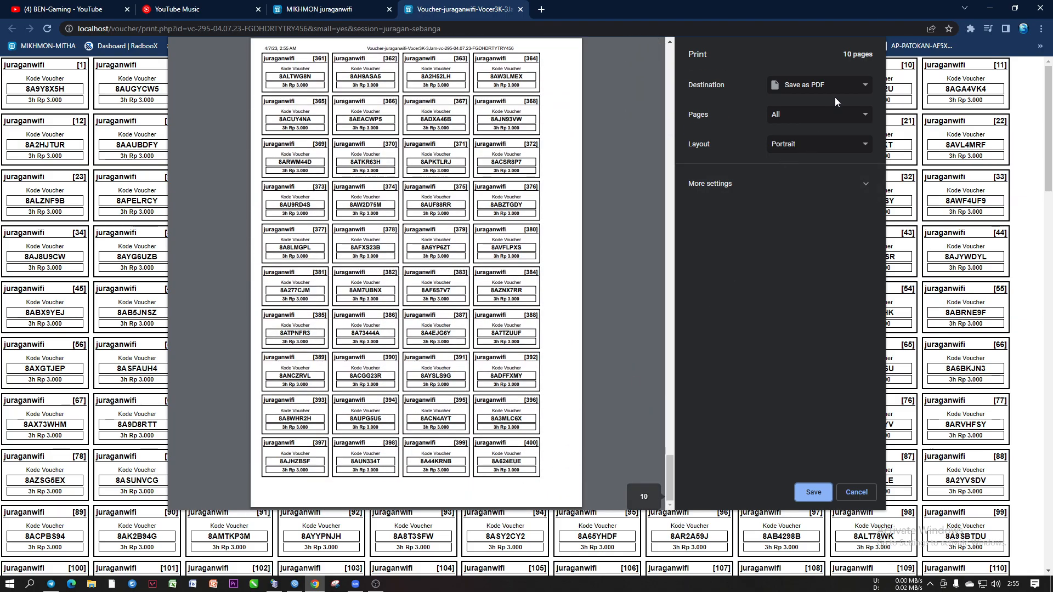
pyautogui.click(854, 493)
pyautogui.moveTo(25, 89); pyautogui.dragTo(65, 89)
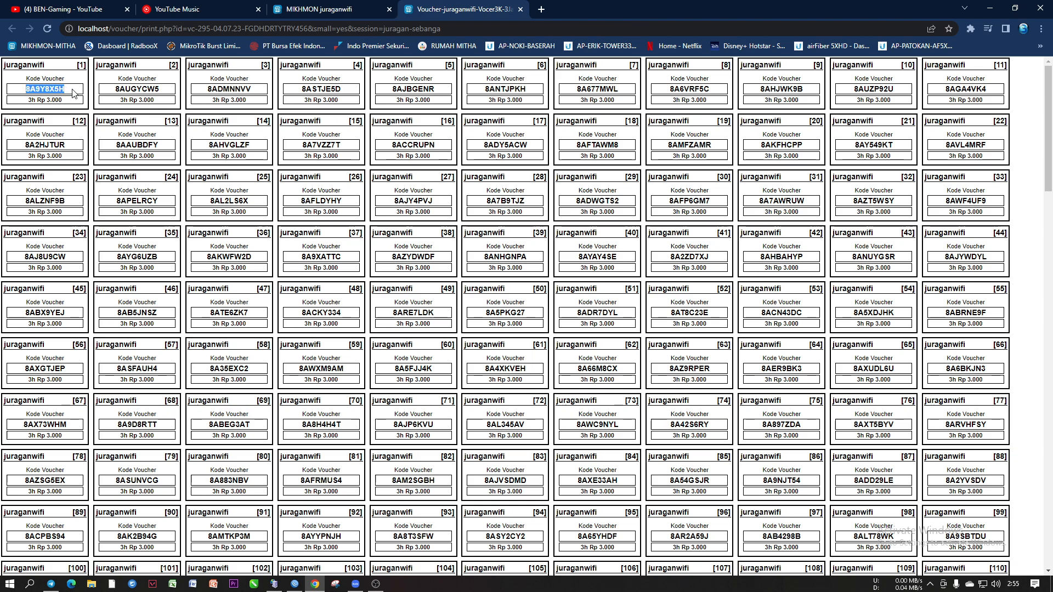
pyautogui.moveTo(113, 89); pyautogui.dragTo(346, 93)
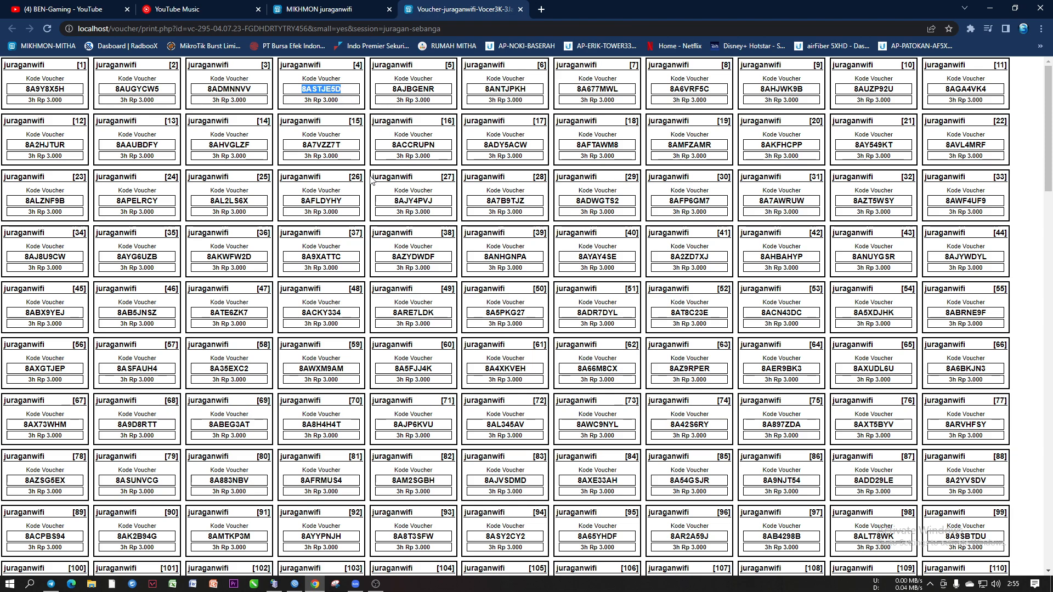
pyautogui.moveTo(344, 145); pyautogui.dragTo(303, 146)
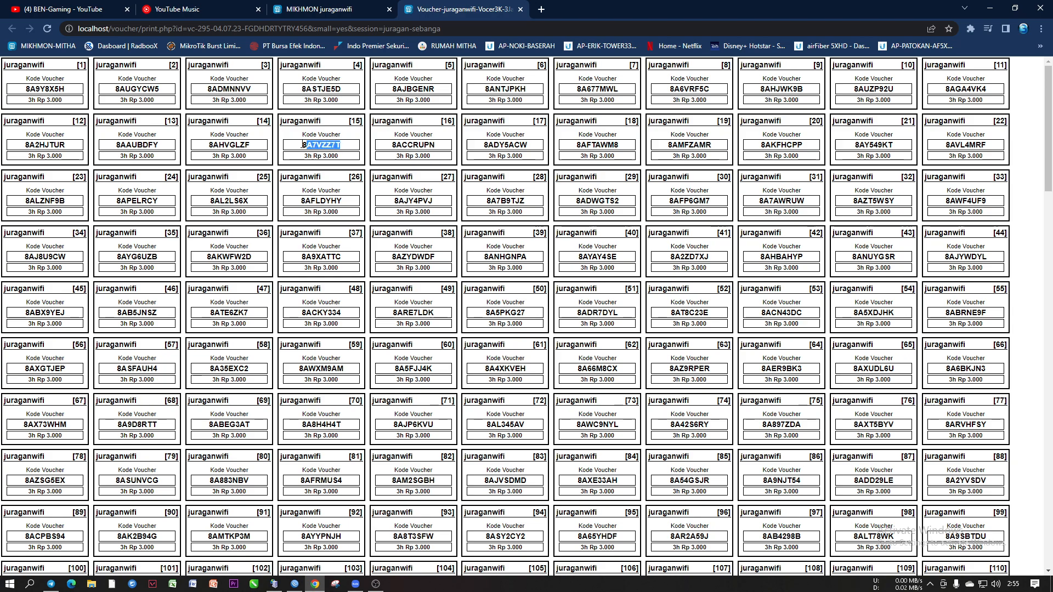
pyautogui.scroll(-7, 359, 280)
pyautogui.scroll(7, 359, 280)
# Save the vc-295 voucher sheet as a PDF in the voucher folder and close it
pyautogui.hotkey('ctrl', 'p')
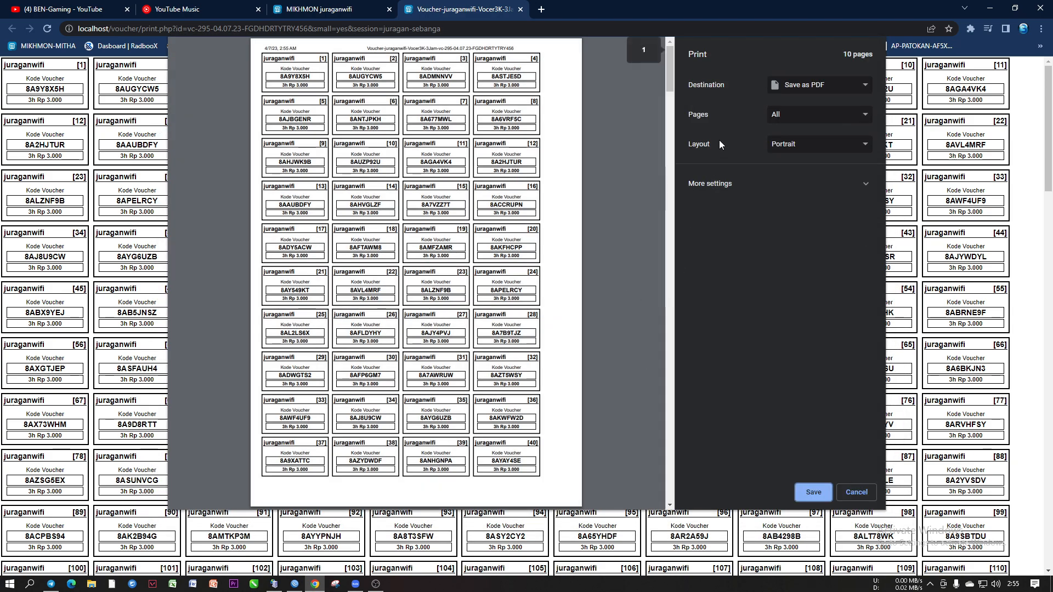
pyautogui.moveTo(670, 76); pyautogui.dragTo(670, 494)
pyautogui.click(809, 494)
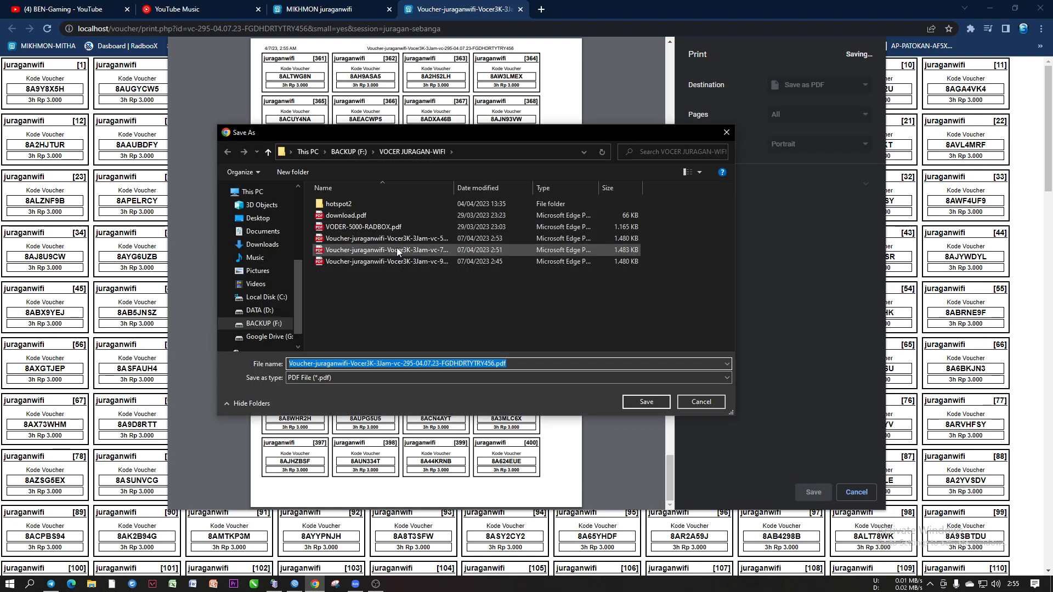
pyautogui.click(638, 403)
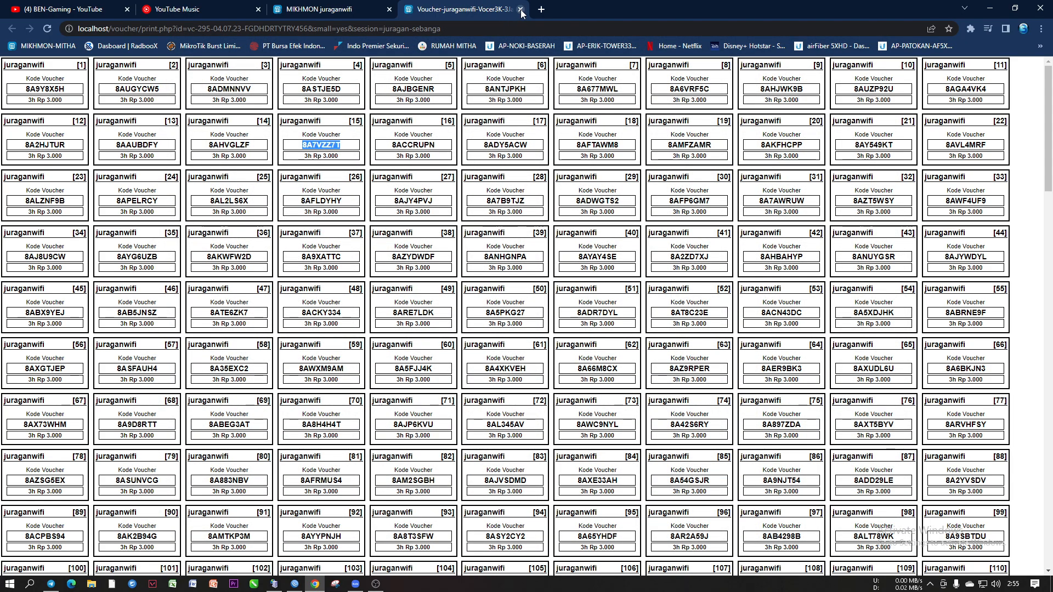
pyautogui.click(521, 8)
# Set Qty to 400 with Username = Password and name length 6
pyautogui.click(342, 149)
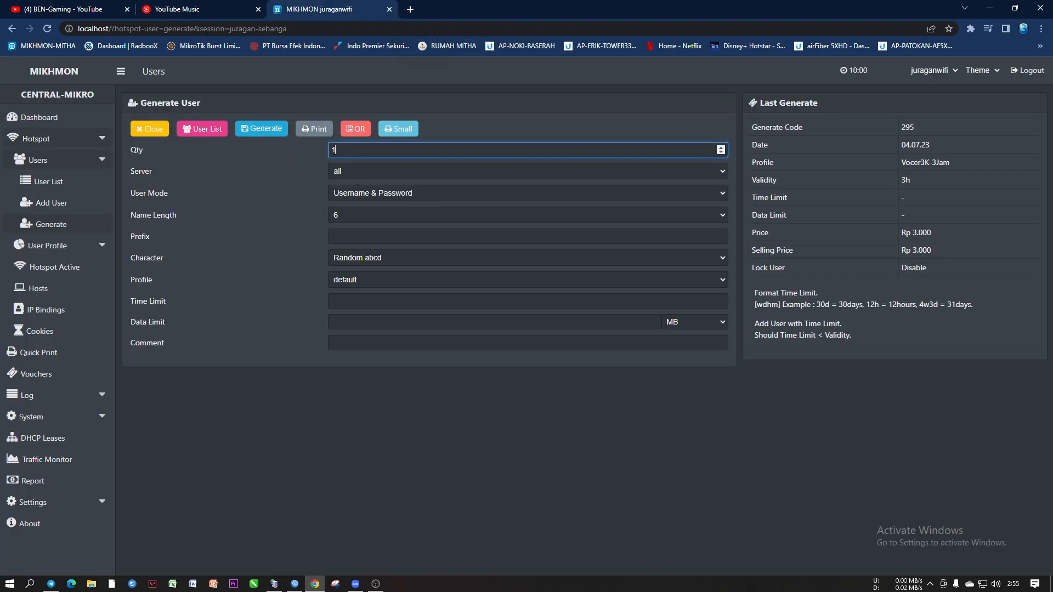
pyautogui.write('400')
pyautogui.click(357, 198)
pyautogui.click(360, 213)
pyautogui.click(349, 217)
pyautogui.click(342, 268)
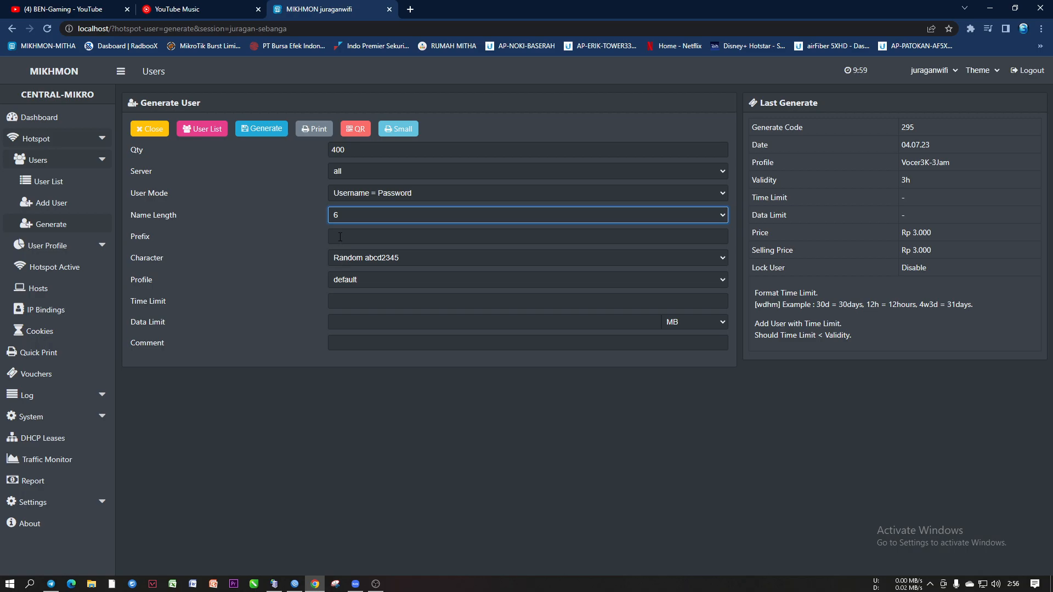
# Choose the numbers-only Random 1234 character set and enter prefix 8a
pyautogui.click(351, 259)
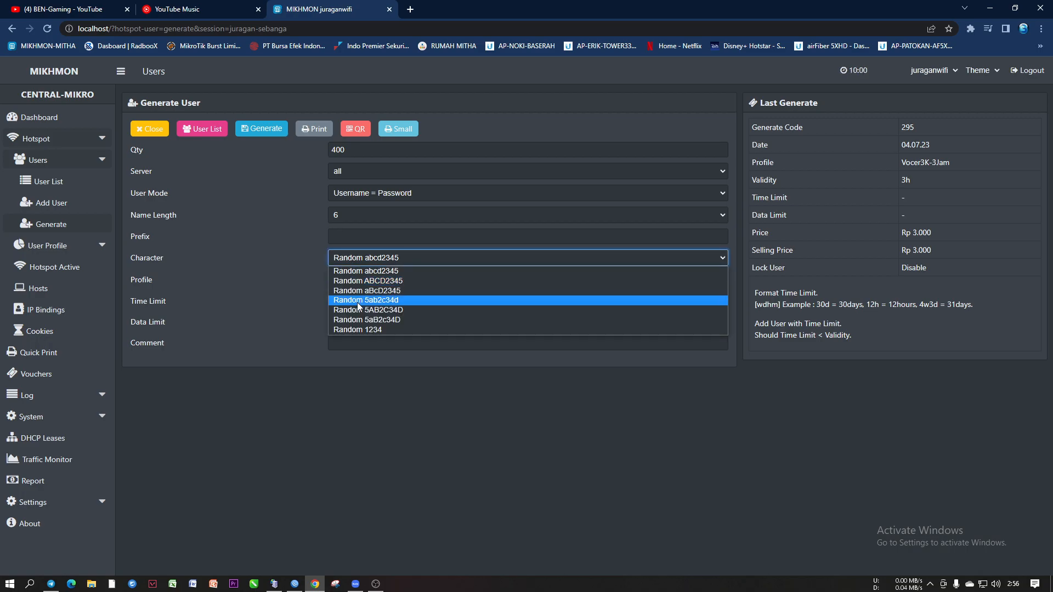
pyautogui.click(369, 329)
pyautogui.click(355, 236)
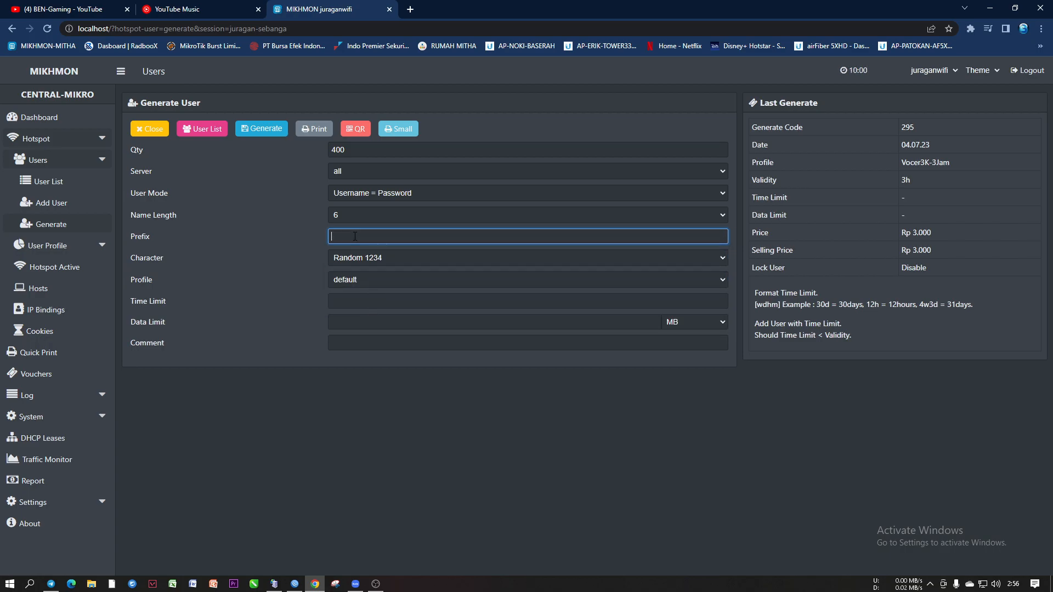
pyautogui.write('8')
pyautogui.click(366, 259)
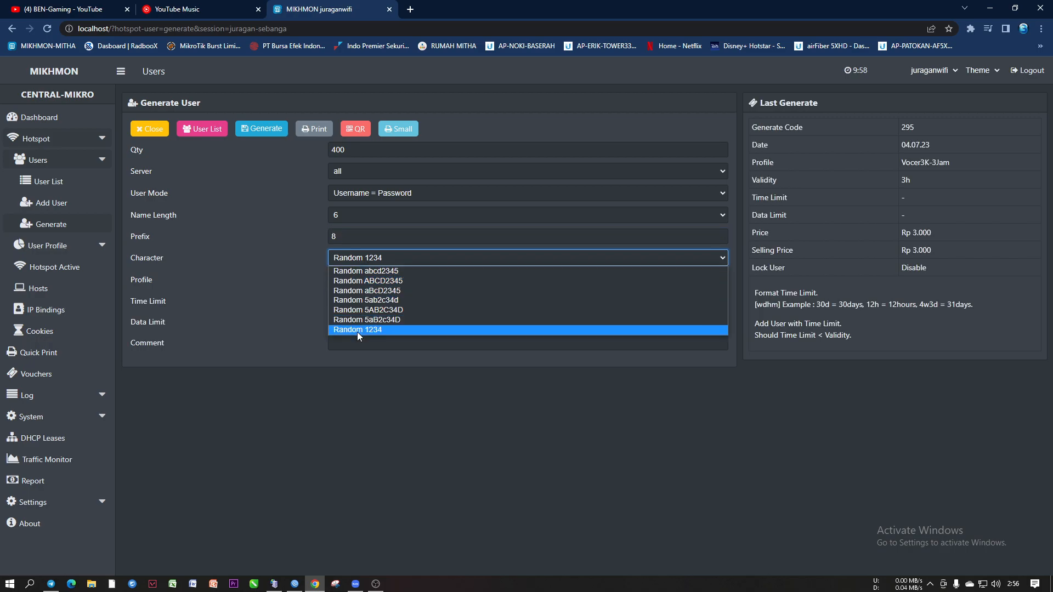
pyautogui.click(301, 347)
pyautogui.click(345, 236)
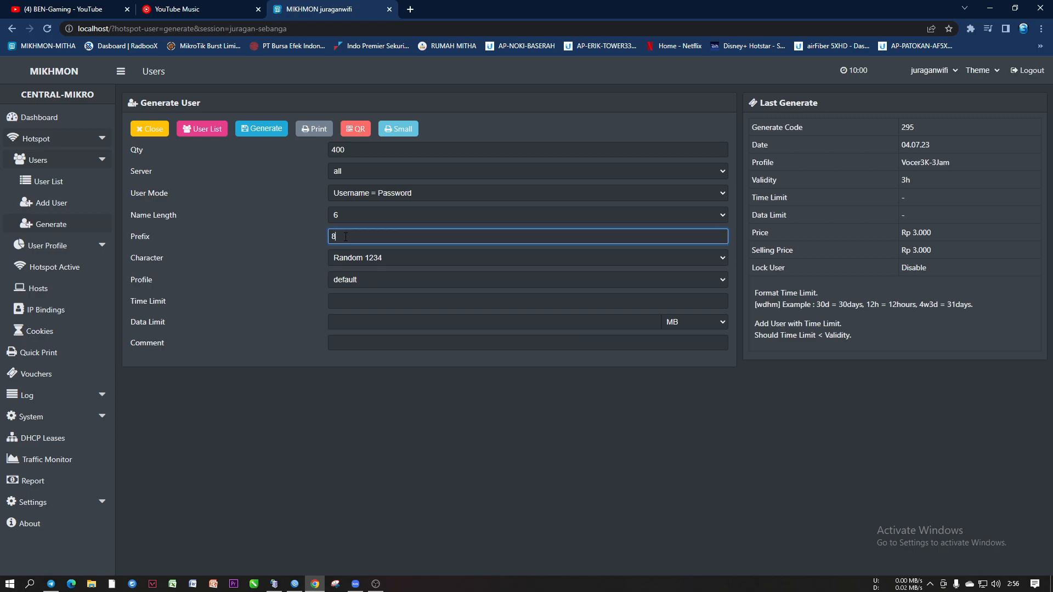
pyautogui.write('a')
# Confirm the Random 1234 character set stays selected and return to prefix 8a
pyautogui.click(355, 256)
pyautogui.click(372, 329)
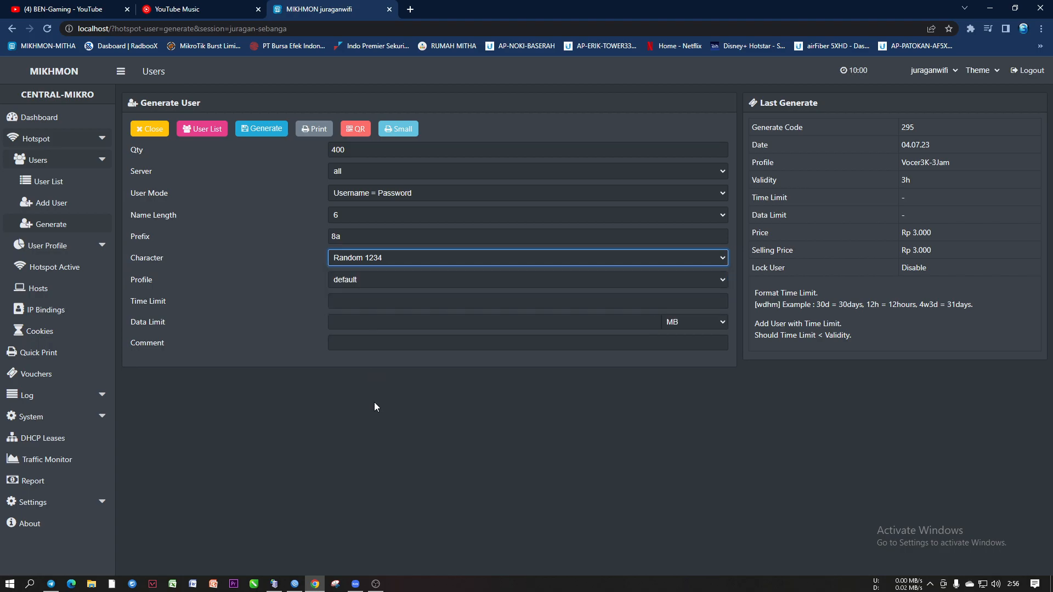
pyautogui.click(363, 256)
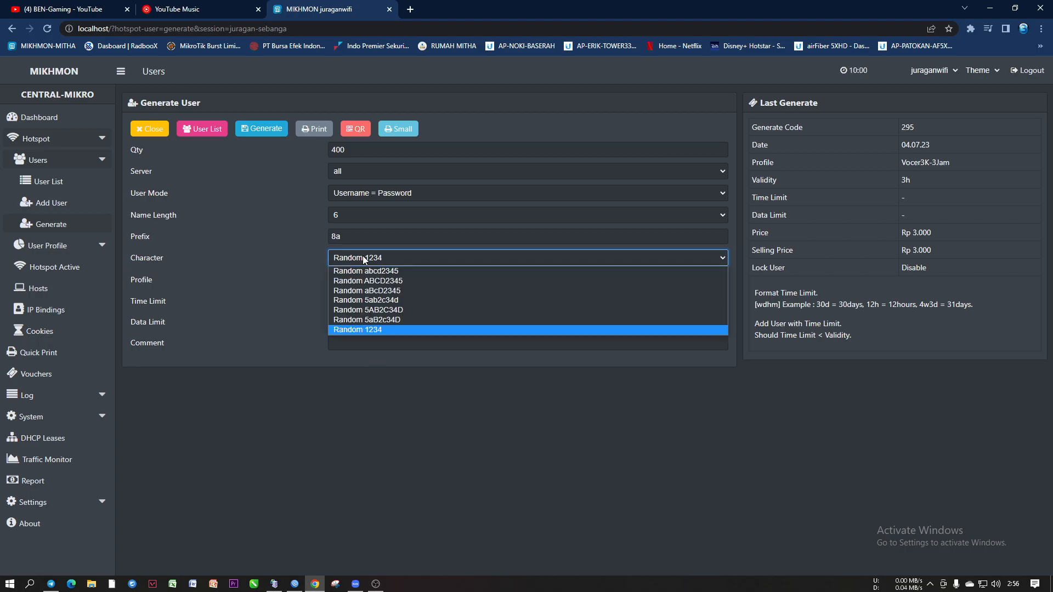
pyautogui.click(376, 329)
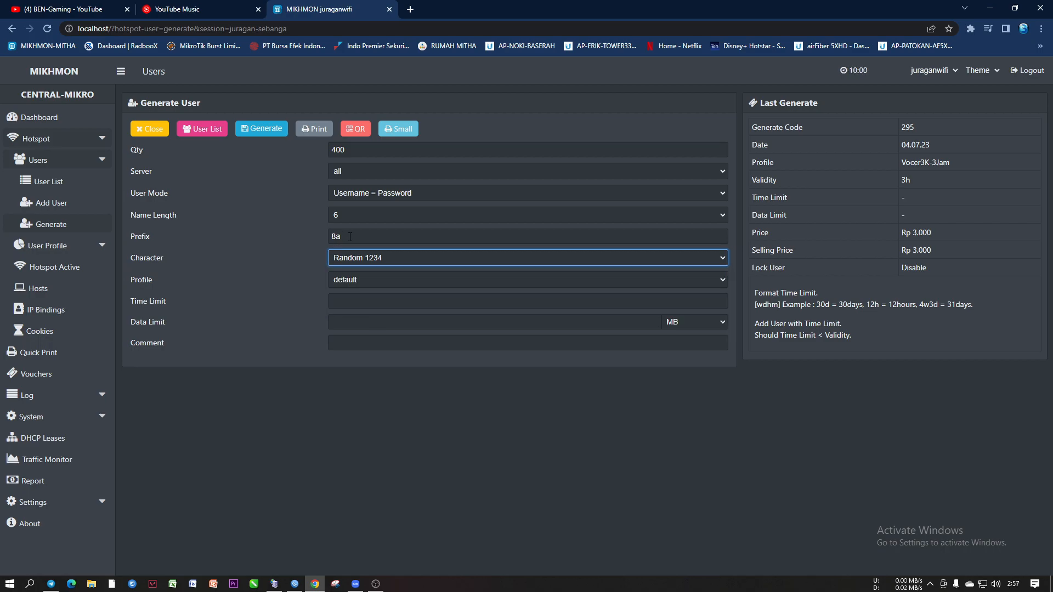
pyautogui.click(346, 237)
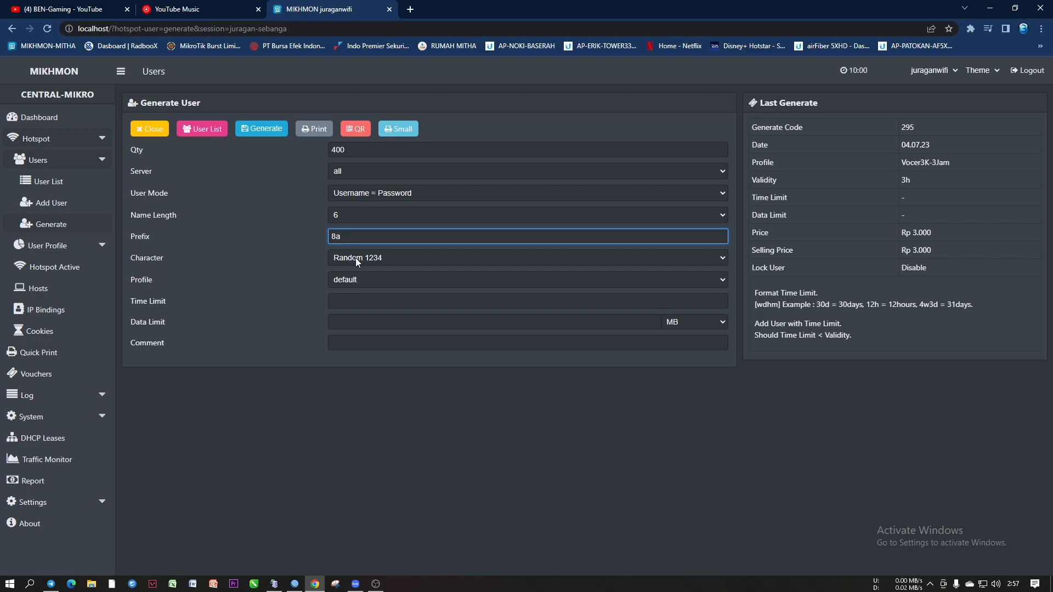
# Assign profile Vocer3K-3Jam and add the comment fghhtfyu675
pyautogui.click(359, 280)
pyautogui.click(377, 362)
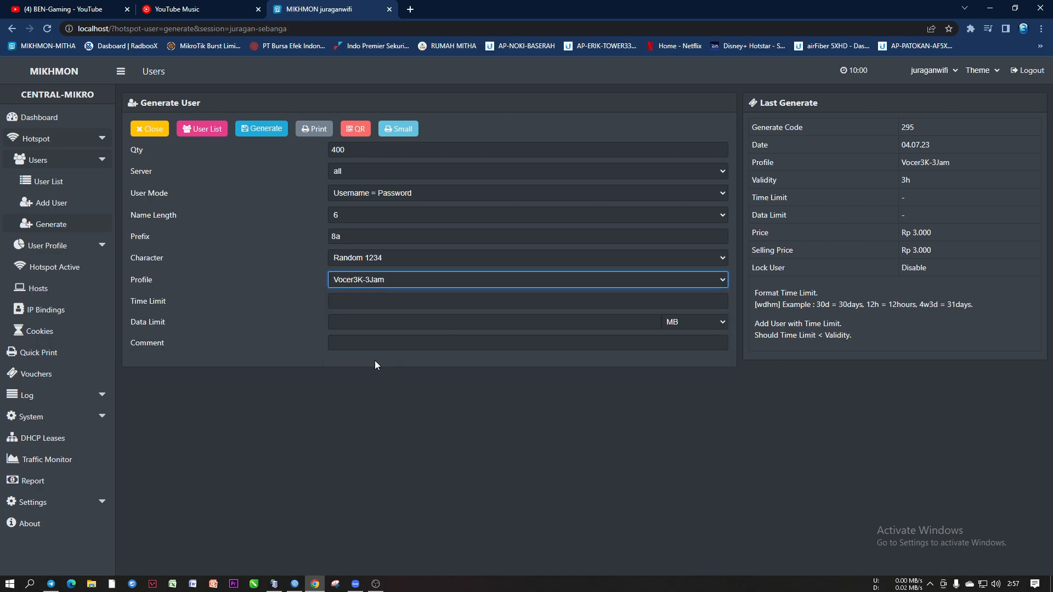
pyautogui.click(362, 345)
pyautogui.write('fghhtfyu675')
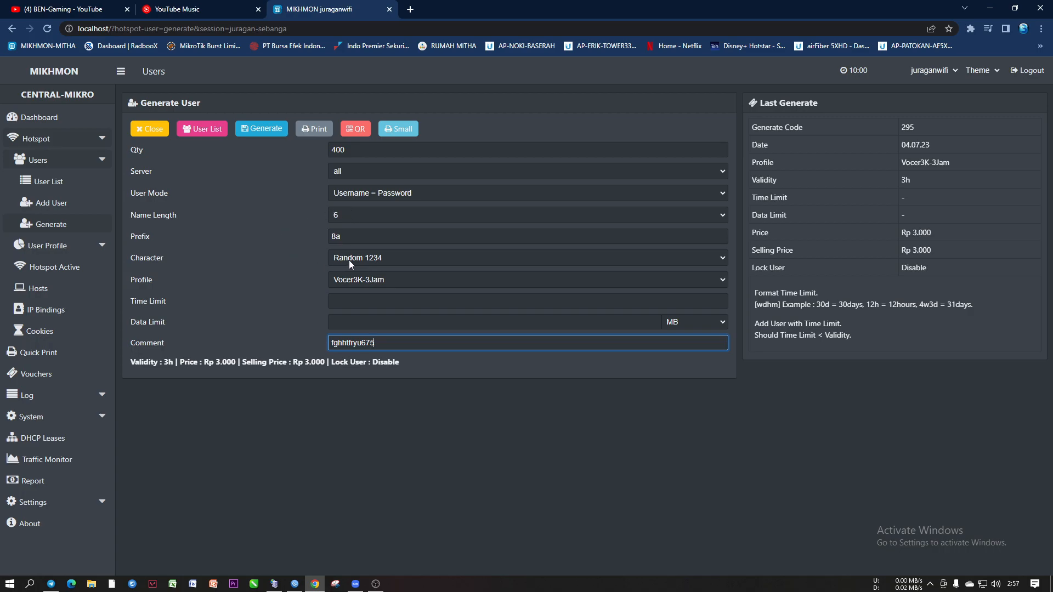
pyautogui.doubleClick(334, 237)
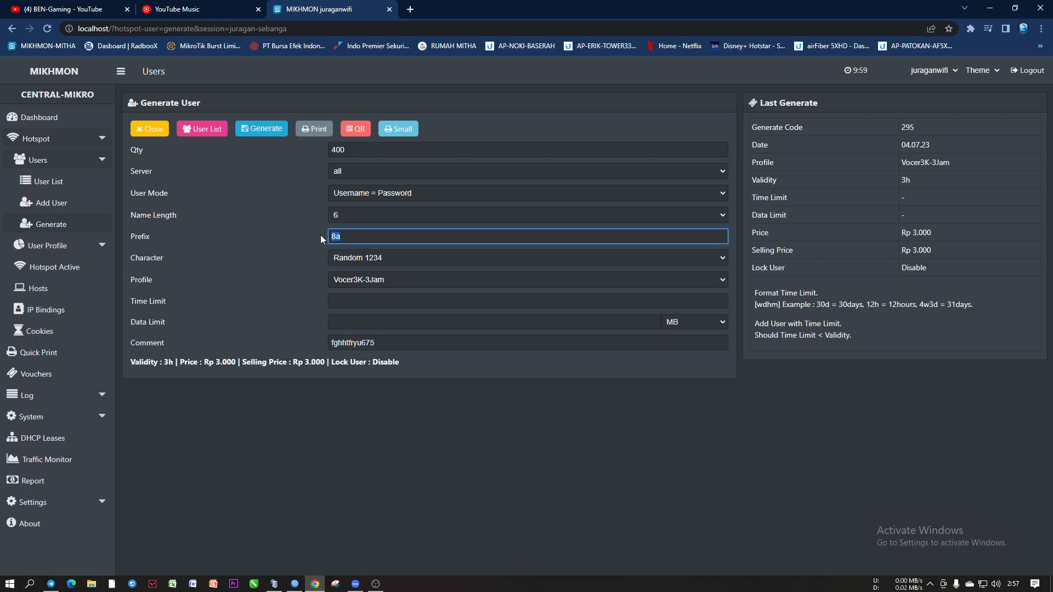
pyautogui.click(350, 238)
pyautogui.write('8ju')
pyautogui.click(362, 193)
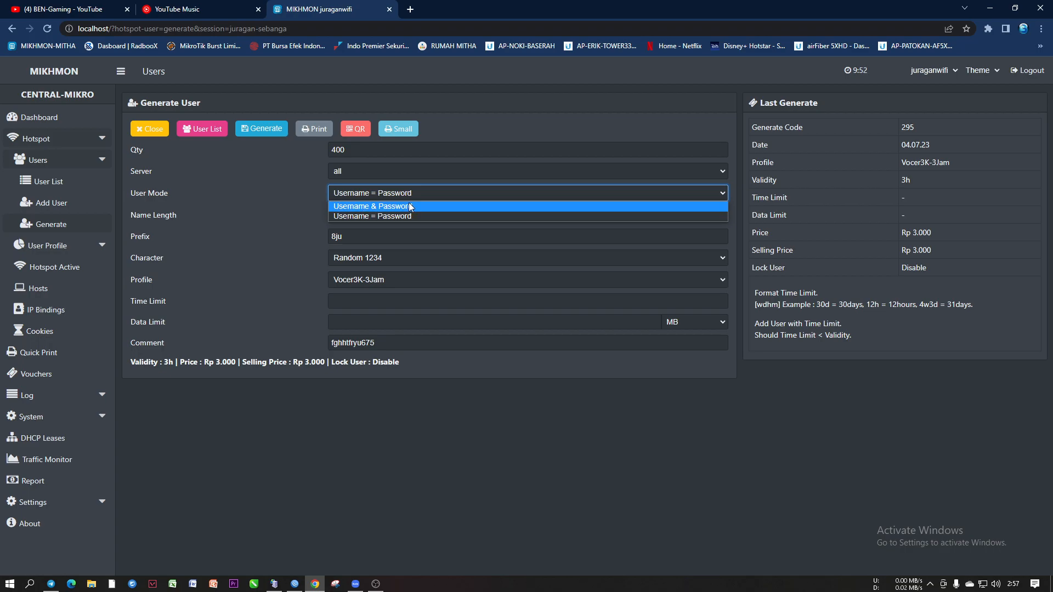
pyautogui.click(298, 222)
pyautogui.click(356, 236)
pyautogui.press('BackSpace')
pyautogui.write('a')
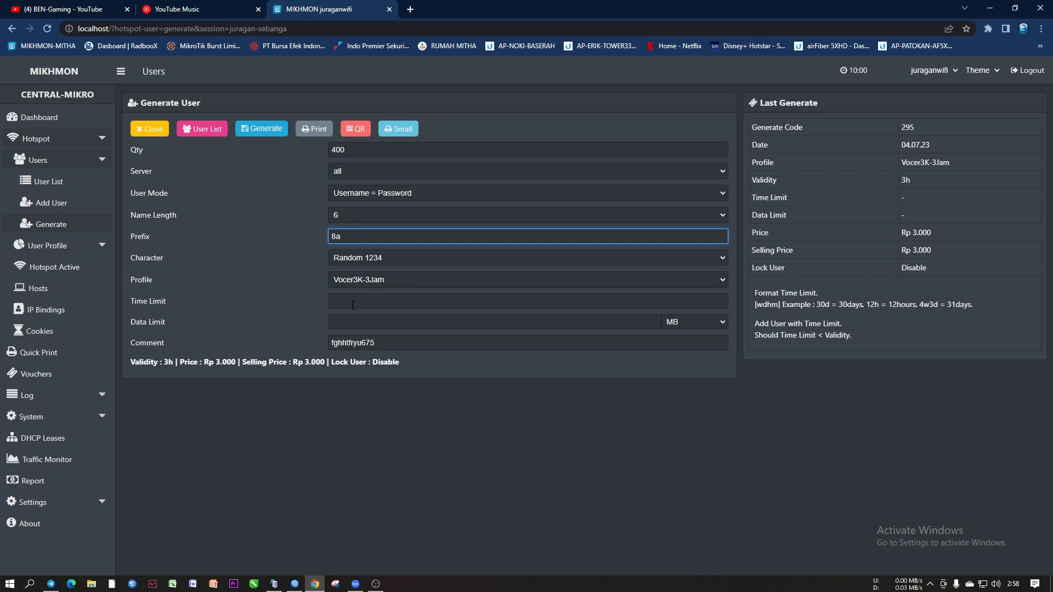
# Keep the numbers-only character set and generate the 400 Vocer3K-3Jam vouchers as batch 470
pyautogui.click(354, 259)
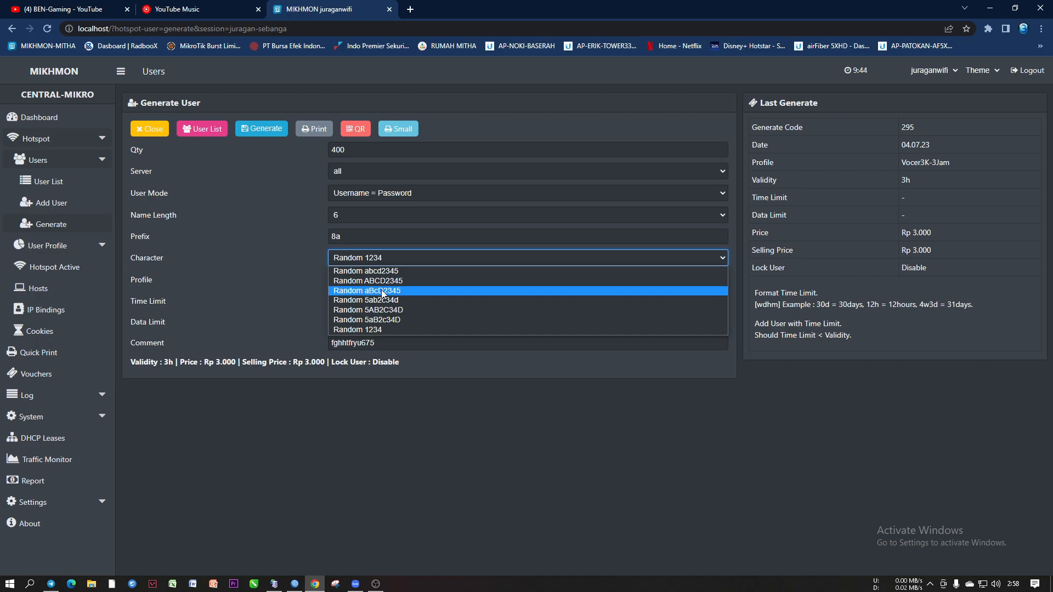
pyautogui.click(429, 418)
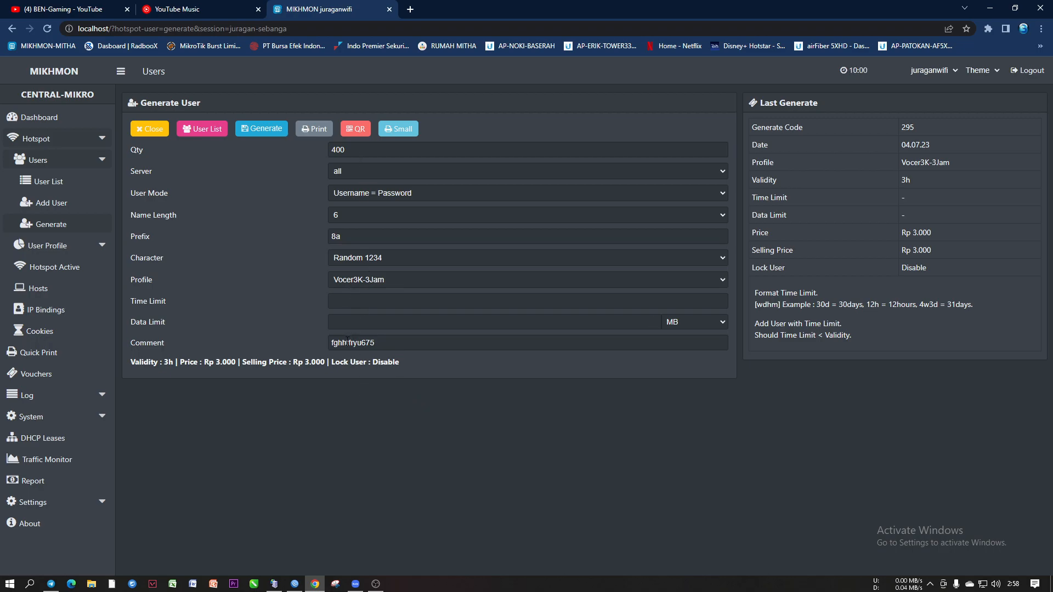
pyautogui.click(261, 128)
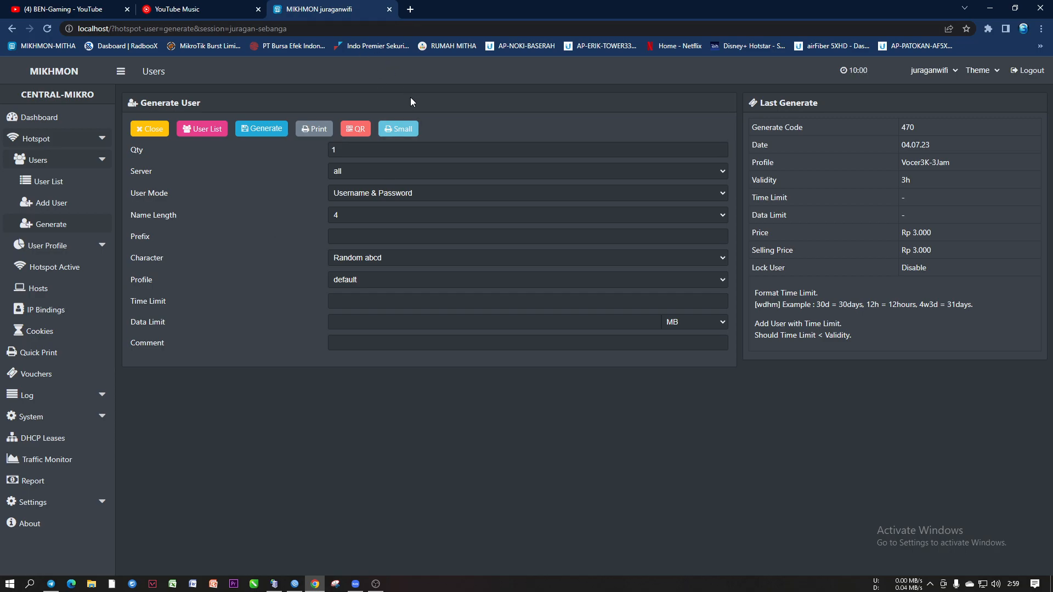
# Open batch vc-470 as a Small print sheet, dismiss the print dialog, check codes, and return to Mikhmon
pyautogui.click(398, 129)
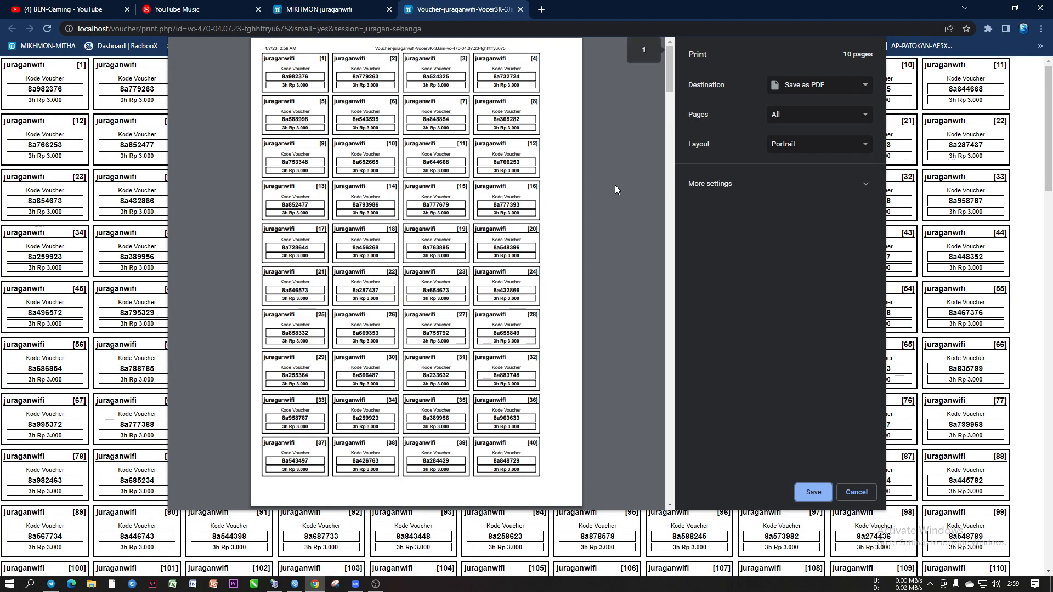
pyautogui.moveTo(670, 72); pyautogui.dragTo(713, 494)
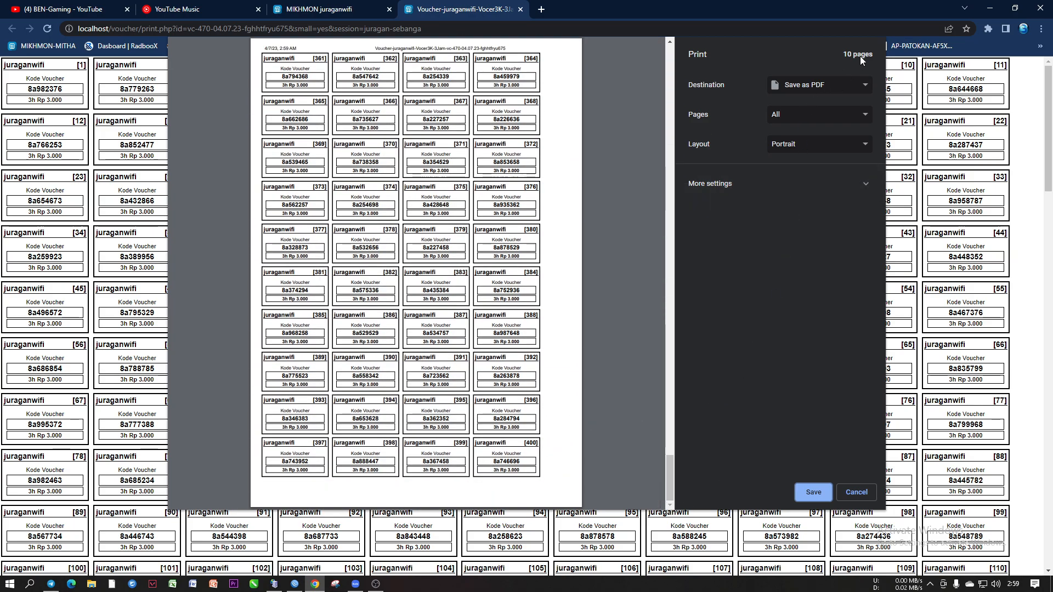
pyautogui.click(860, 489)
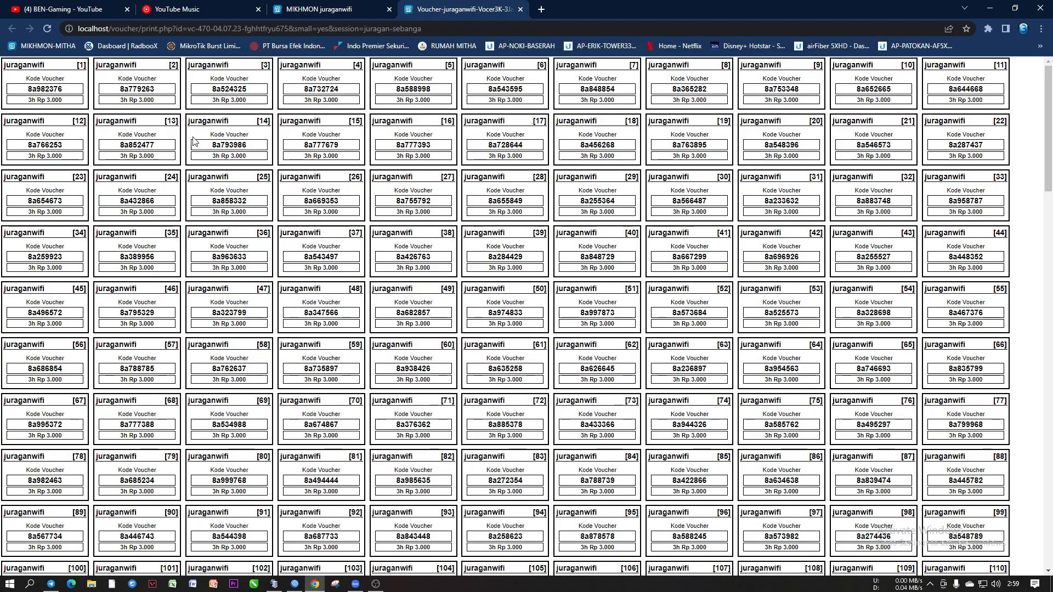
pyautogui.doubleClick(121, 89)
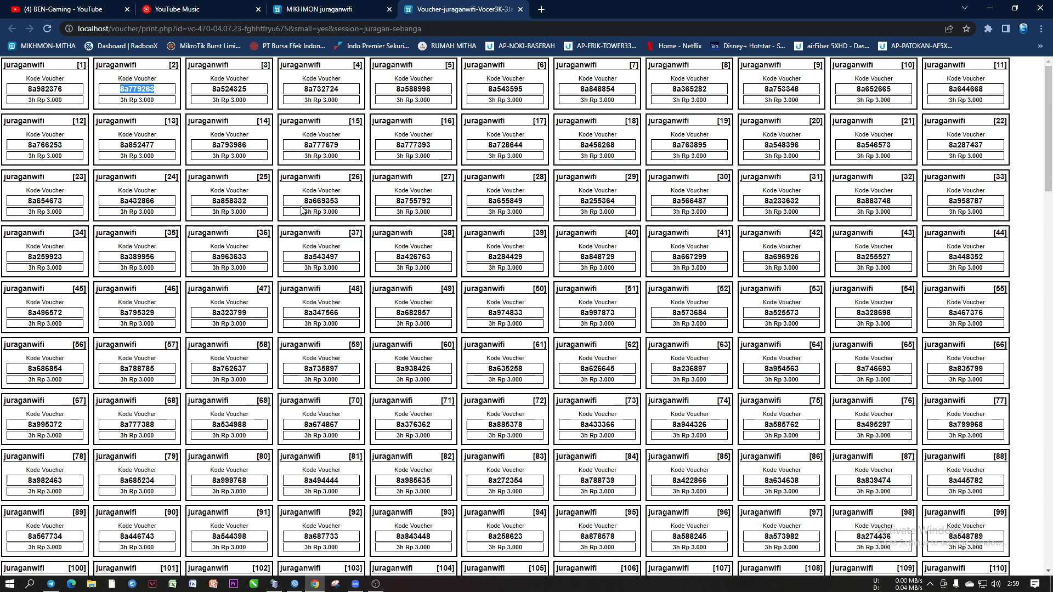
pyautogui.scroll(-6, 583, 430)
pyautogui.scroll(6, 583, 431)
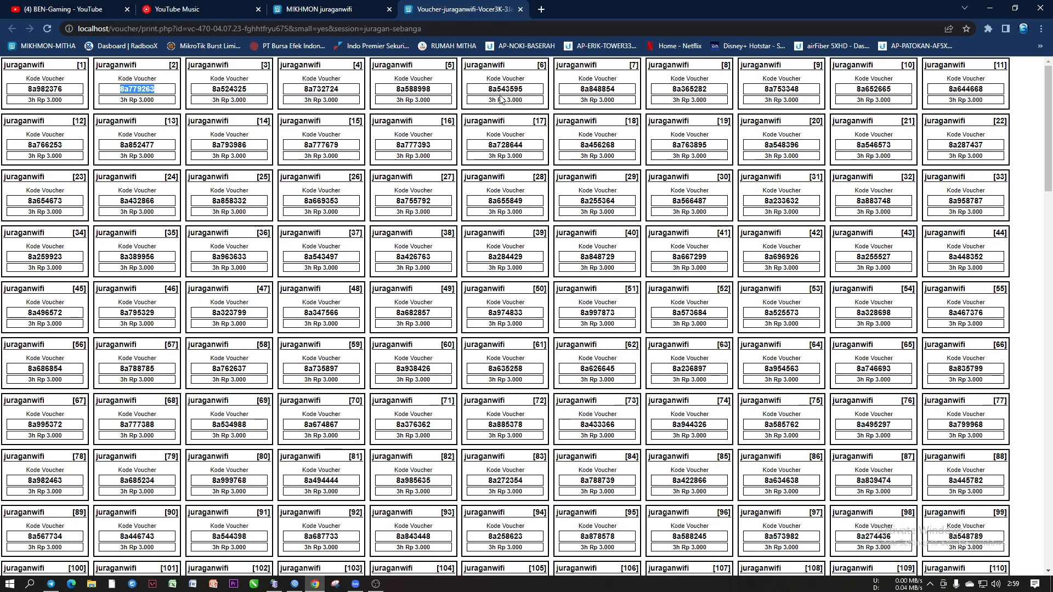
pyautogui.click(346, 10)
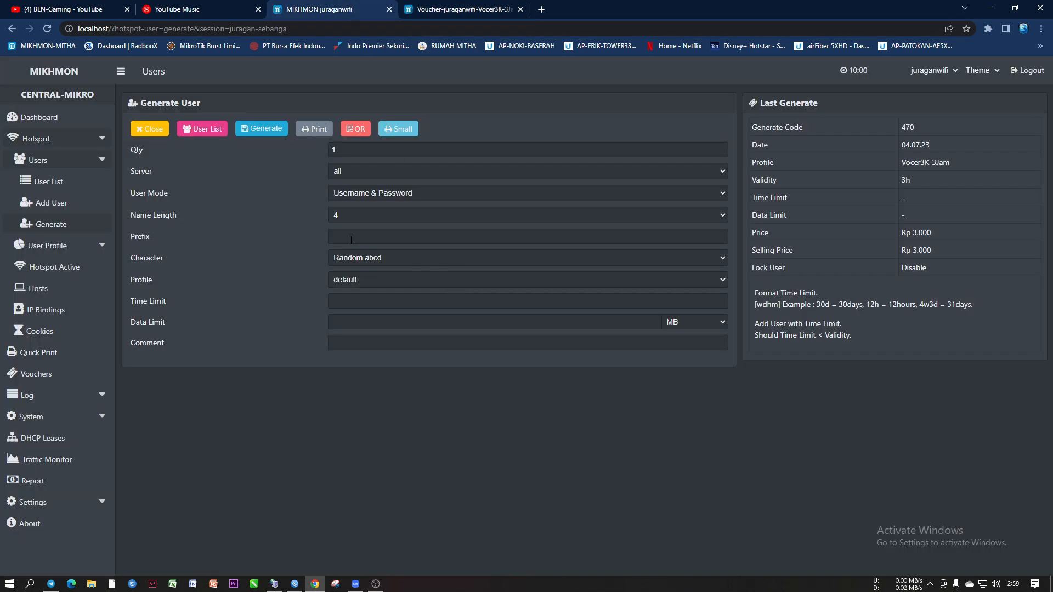
# Replace the quantity with 400, set Username = Password and name length 6
pyautogui.click(340, 150)
pyautogui.press('BackSpace')
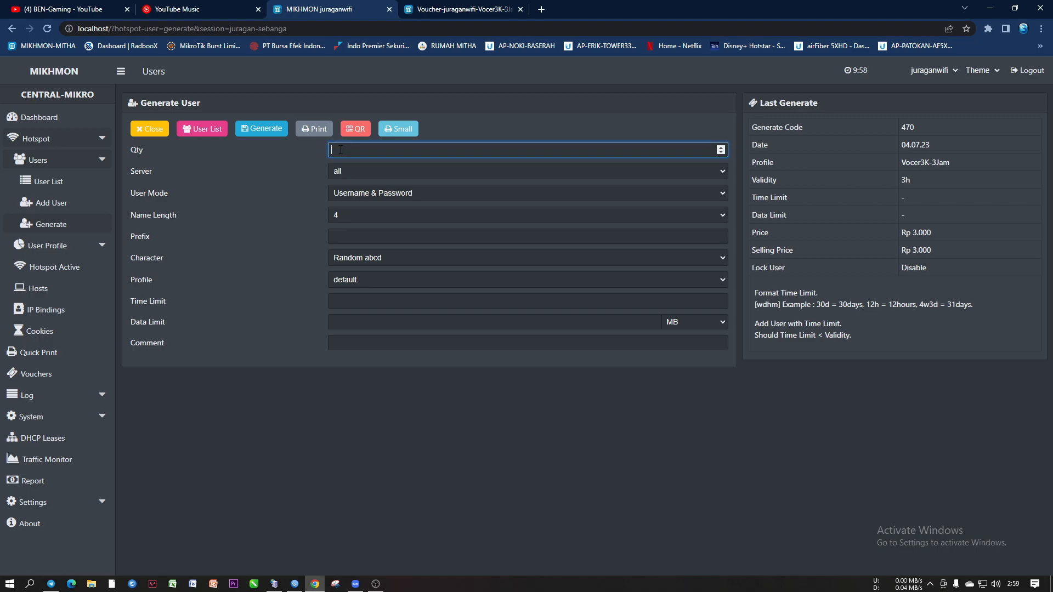
pyautogui.write('400')
pyautogui.click(361, 195)
pyautogui.click(364, 212)
pyautogui.click(352, 214)
pyautogui.click(347, 268)
# Enter the prefix 8a and confirm the name length stays at 6
pyautogui.click(344, 237)
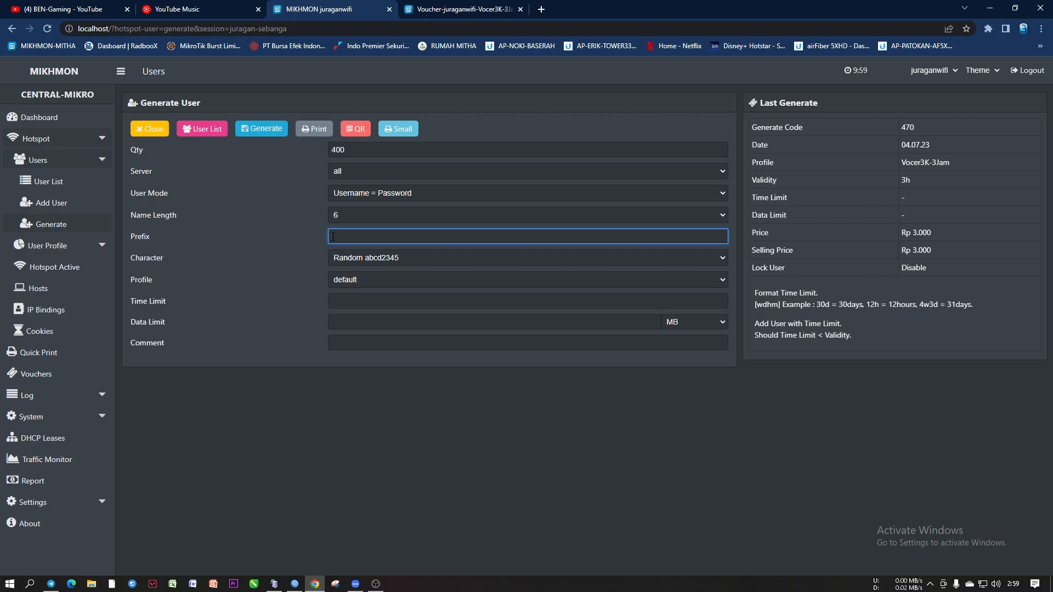
pyautogui.write('3a')
pyautogui.click(340, 215)
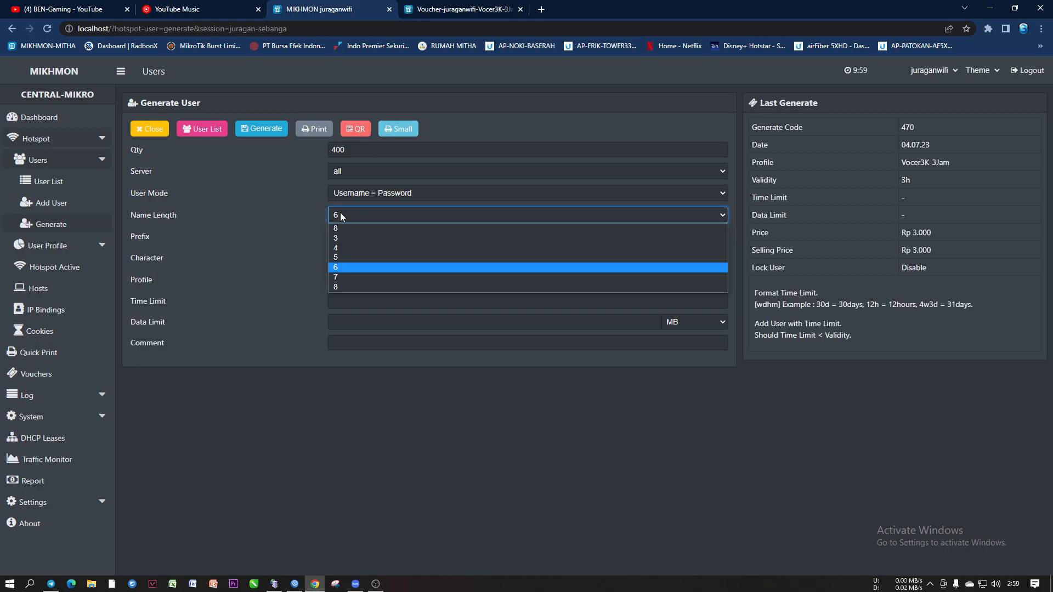
pyautogui.click(340, 216)
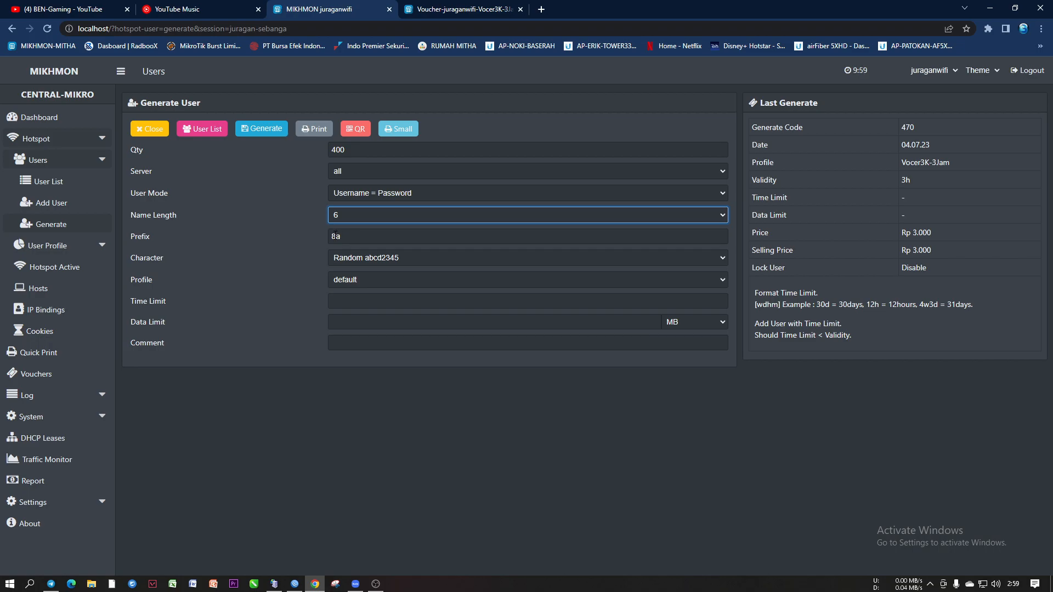
pyautogui.click(415, 237)
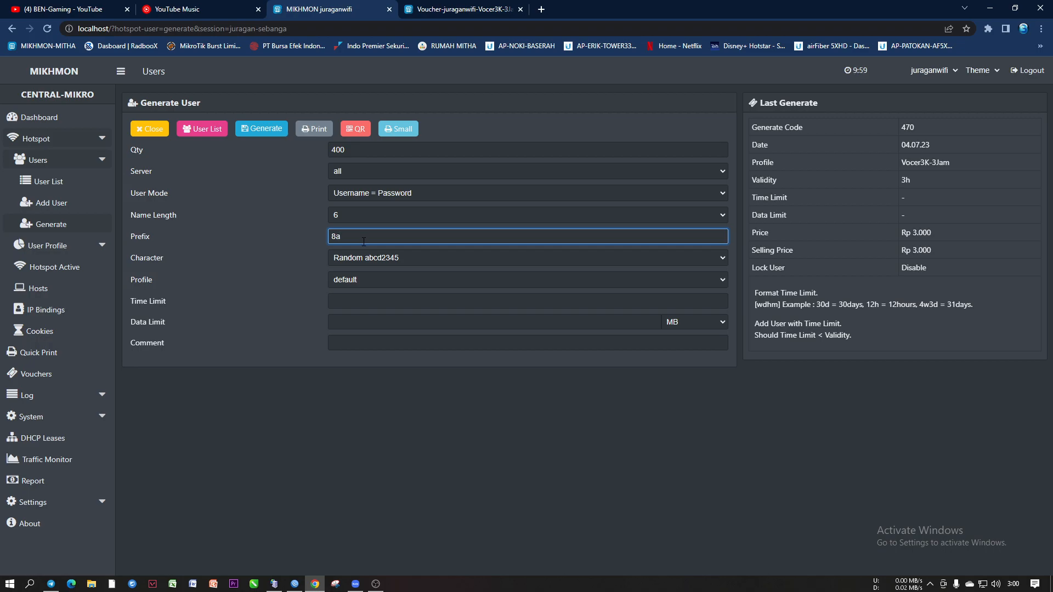
# Review the name length and character set lists, keeping name length 6 and Random abcd2345
pyautogui.click(344, 215)
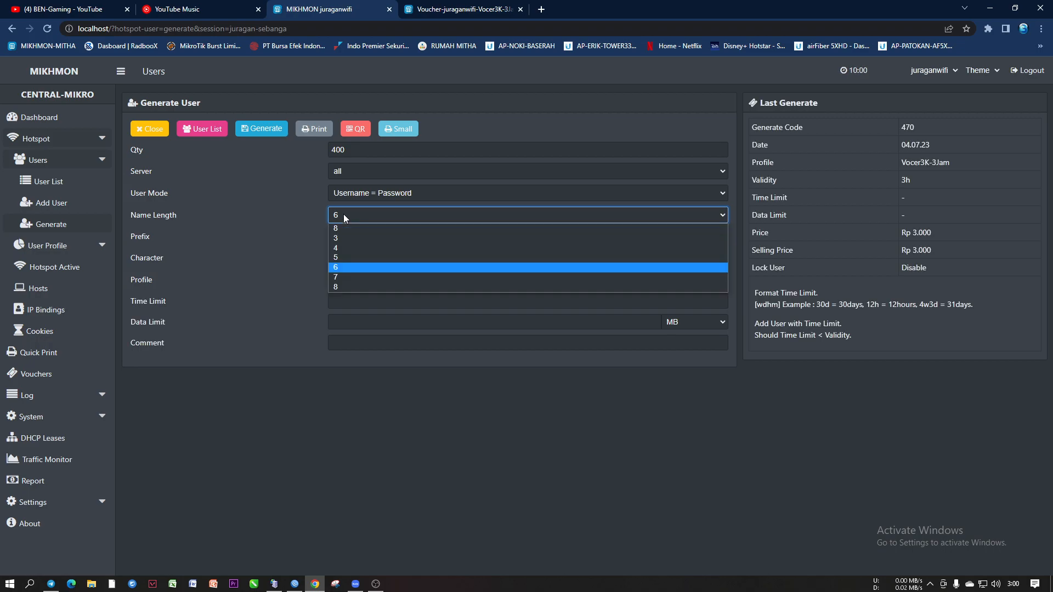
pyautogui.click(341, 267)
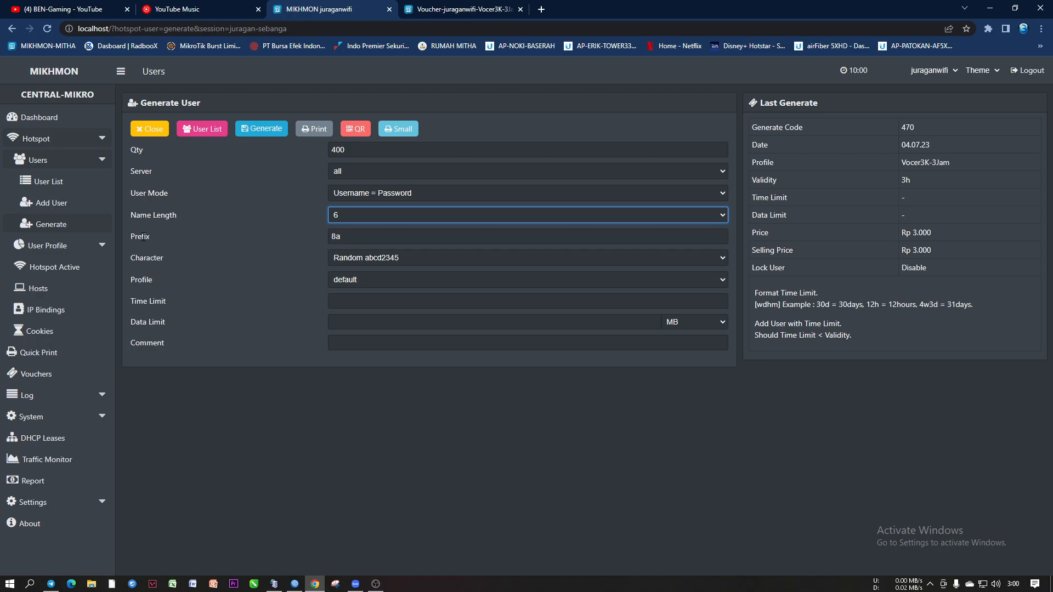
pyautogui.click(351, 238)
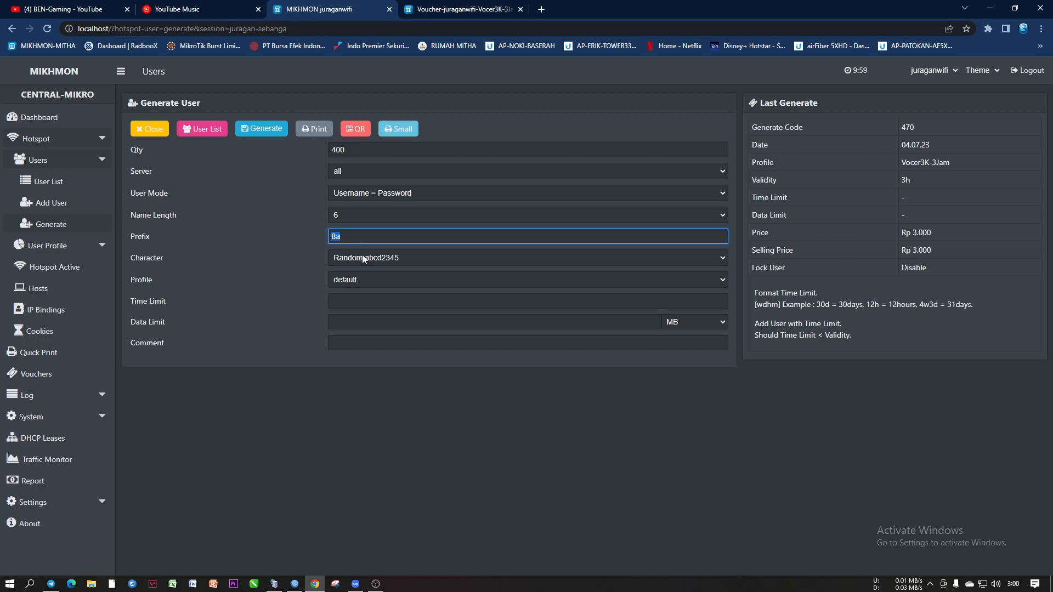
pyautogui.click(362, 257)
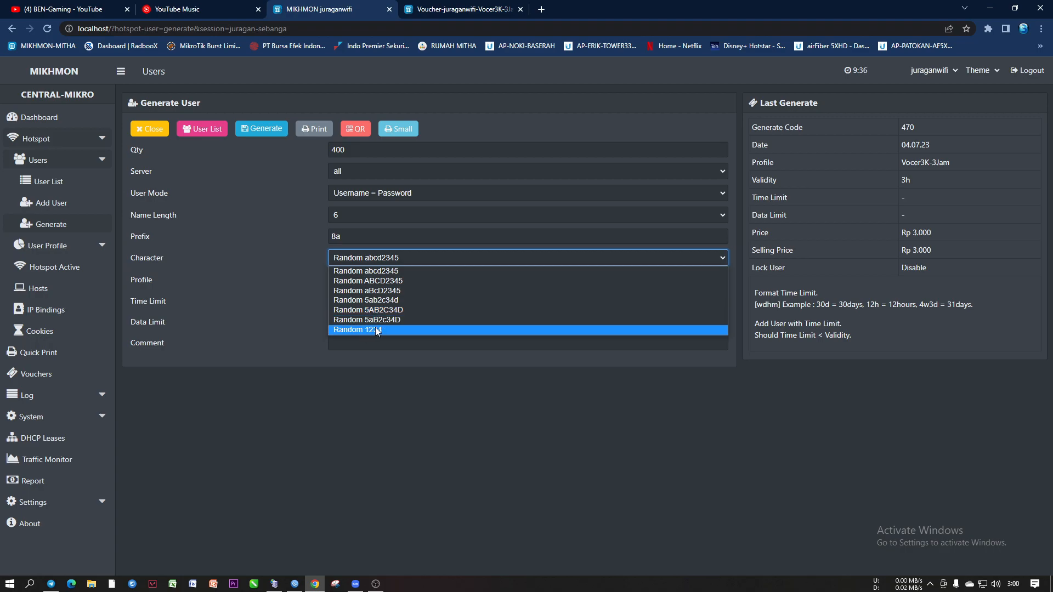
pyautogui.click(308, 234)
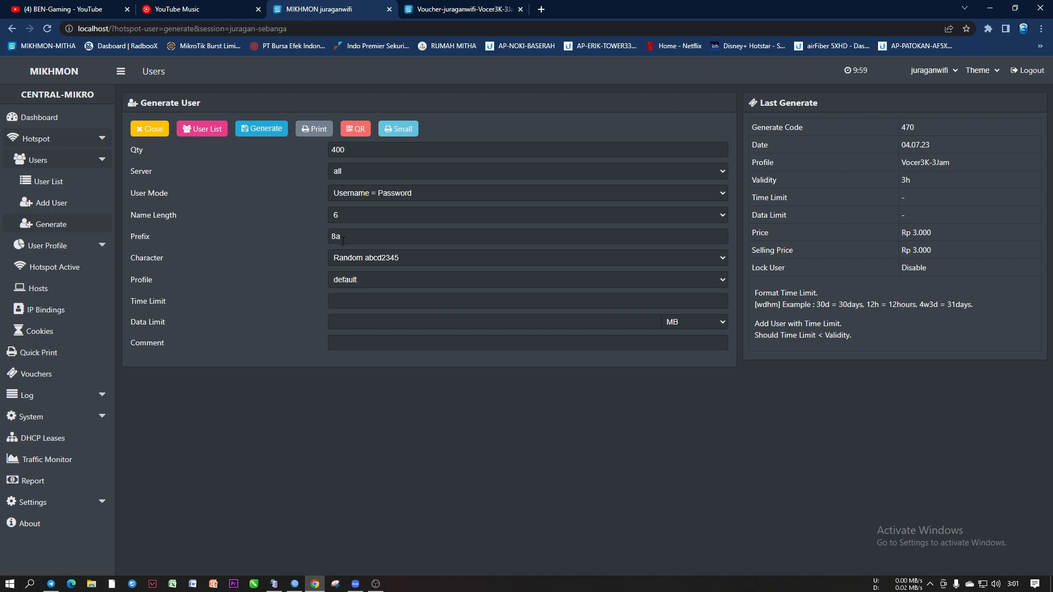
pyautogui.click(341, 214)
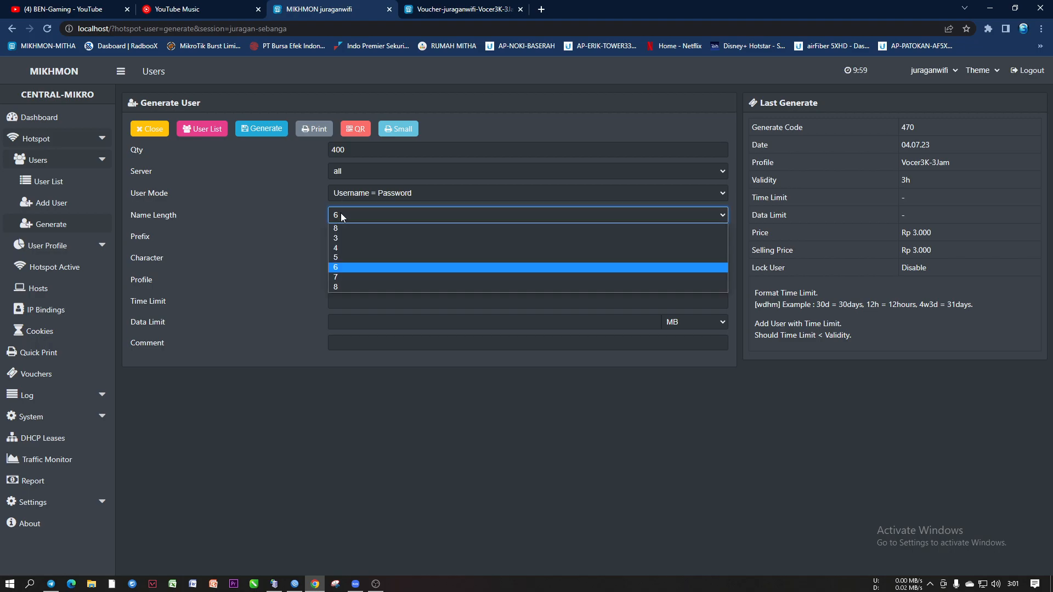
pyautogui.click(292, 244)
# Edit the voucher prefix from 8a to 88
pyautogui.click(338, 236)
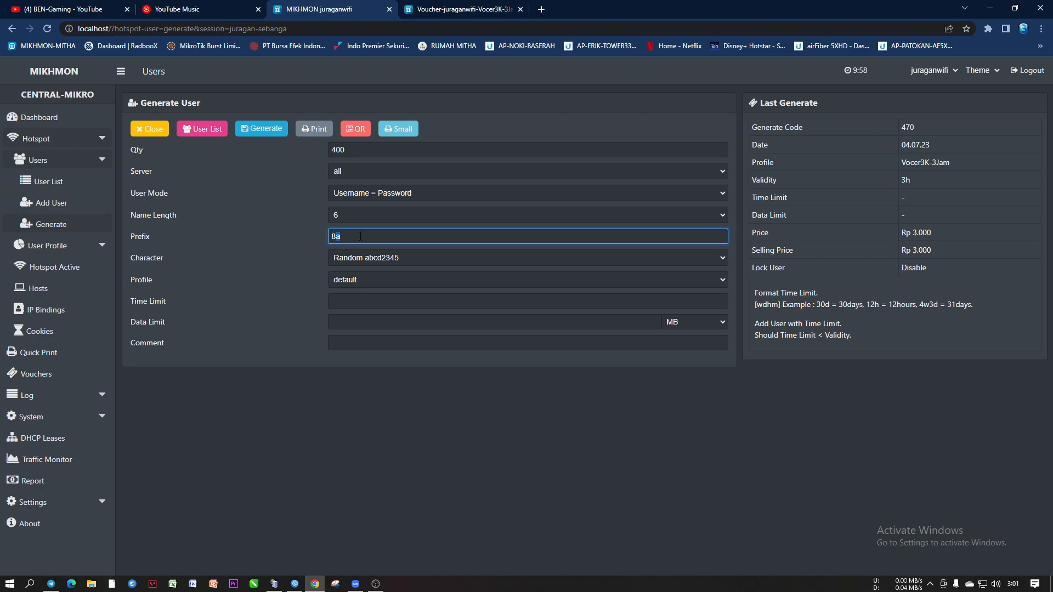
pyautogui.press('BackSpace')
pyautogui.write('b')
pyautogui.click(383, 258)
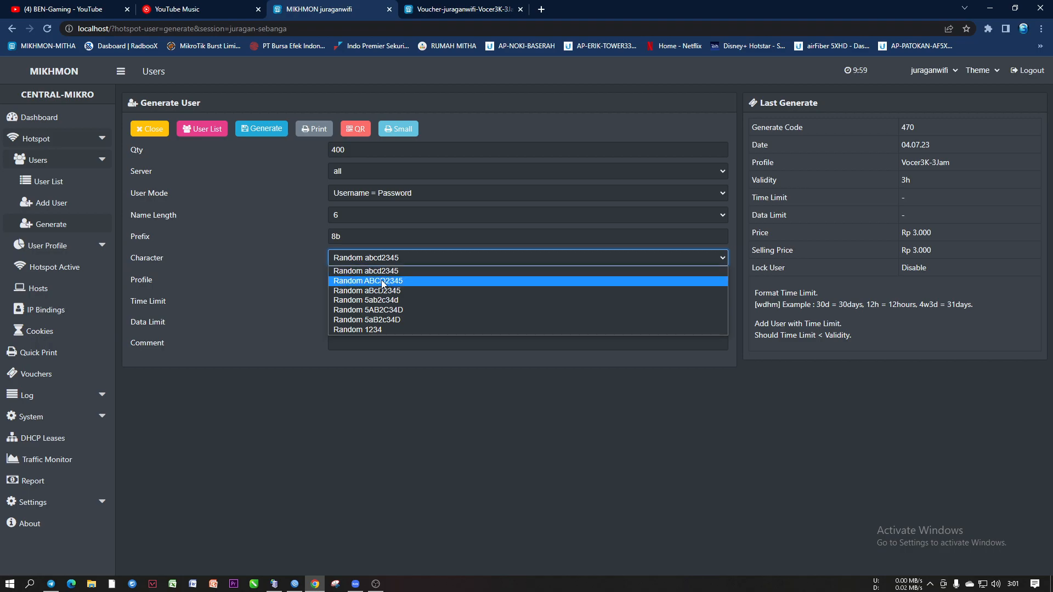
pyautogui.click(348, 236)
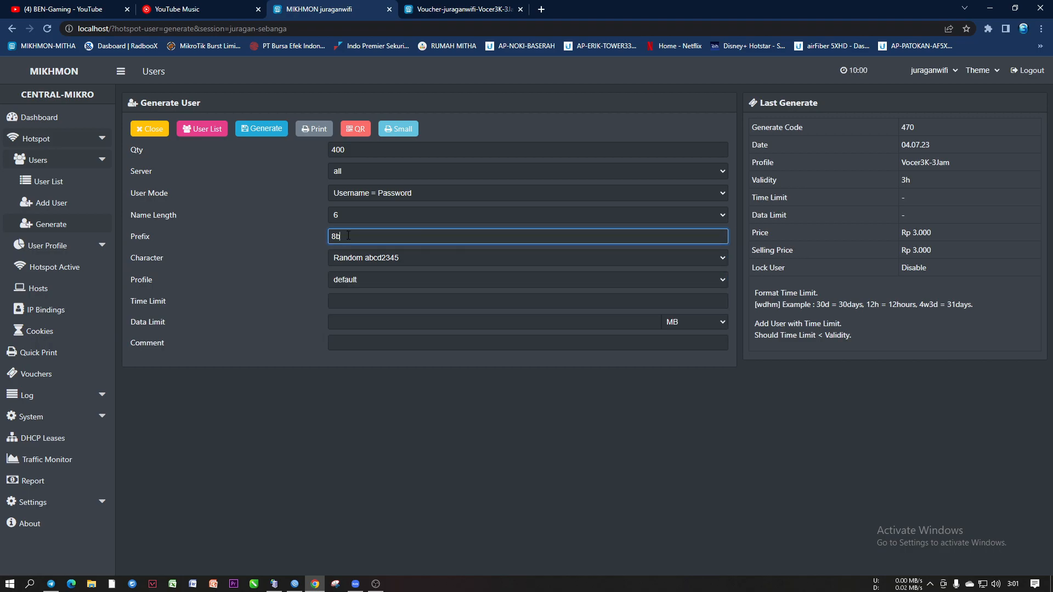
pyautogui.moveTo(347, 237); pyautogui.dragTo(332, 236)
pyautogui.write('88')
pyautogui.click(361, 234)
pyautogui.moveTo(819, 103); pyautogui.dragTo(761, 101)
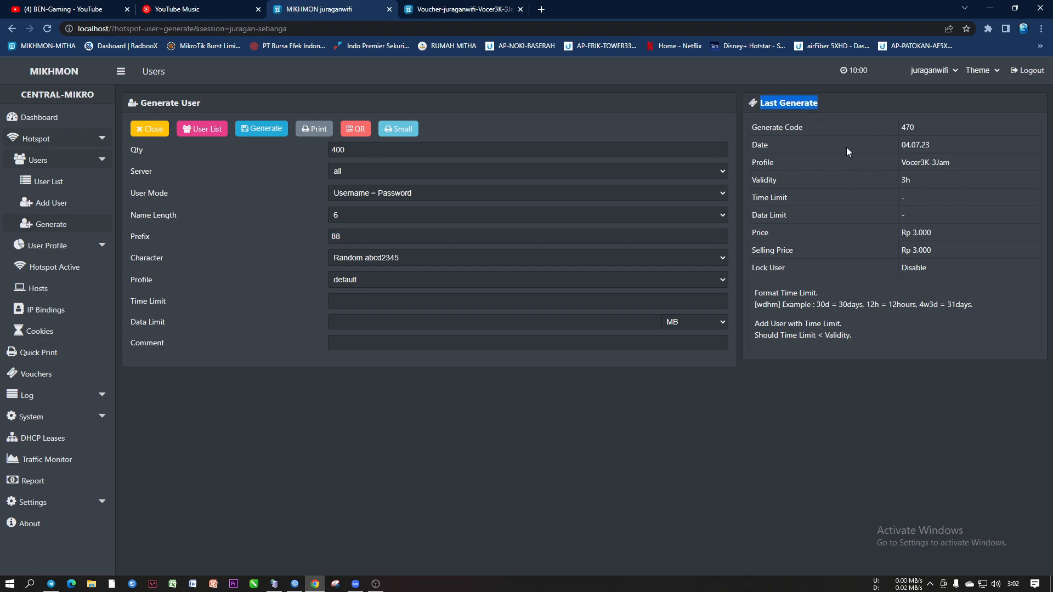
pyautogui.click(819, 103)
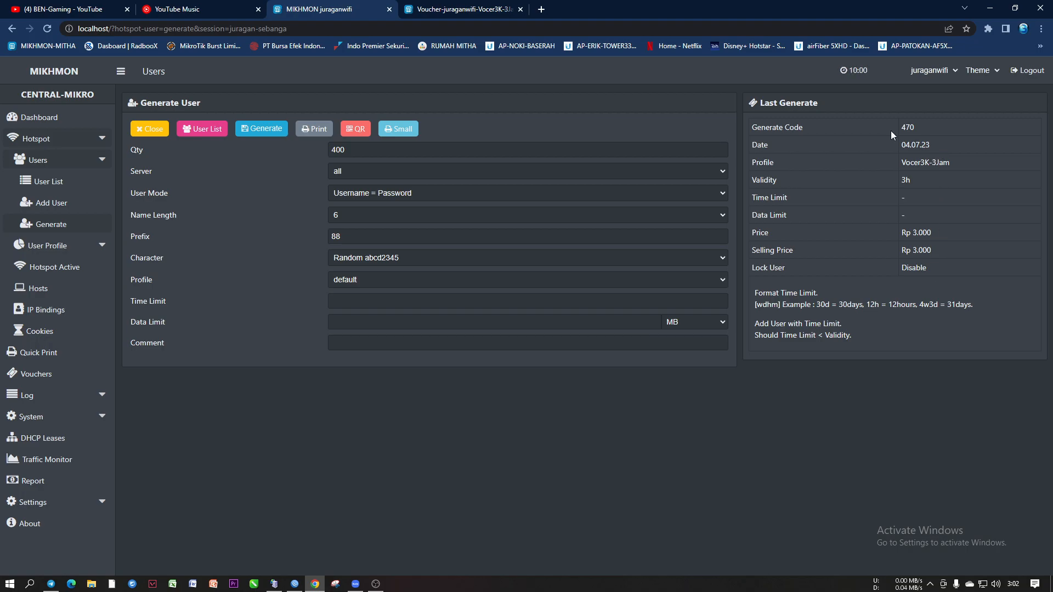
pyautogui.click(938, 144)
pyautogui.click(951, 144)
# Try several character sets, settling on the numeric Random 1234
pyautogui.click(358, 256)
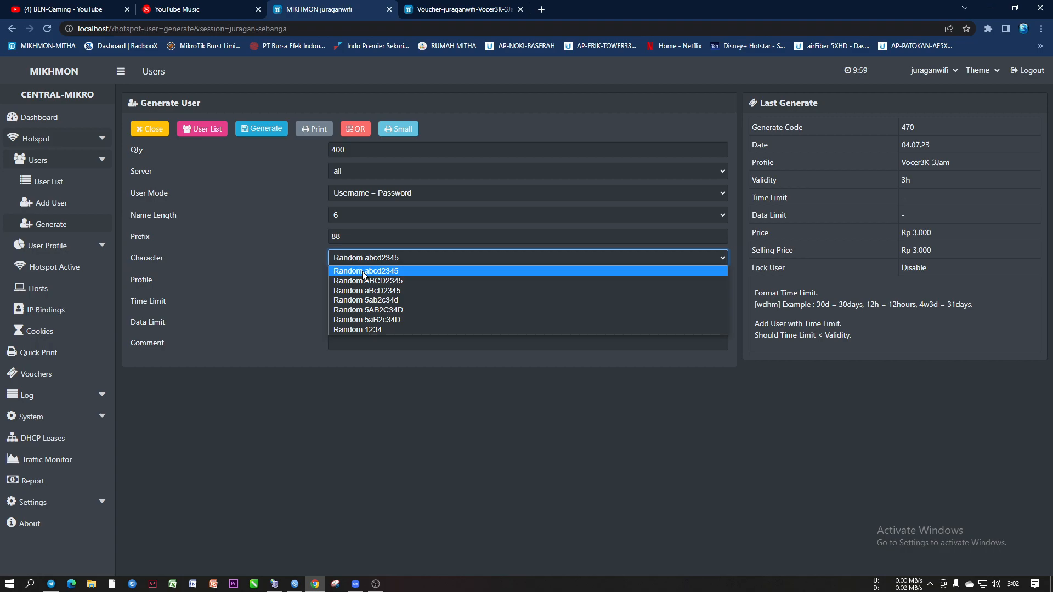
pyautogui.click(362, 271)
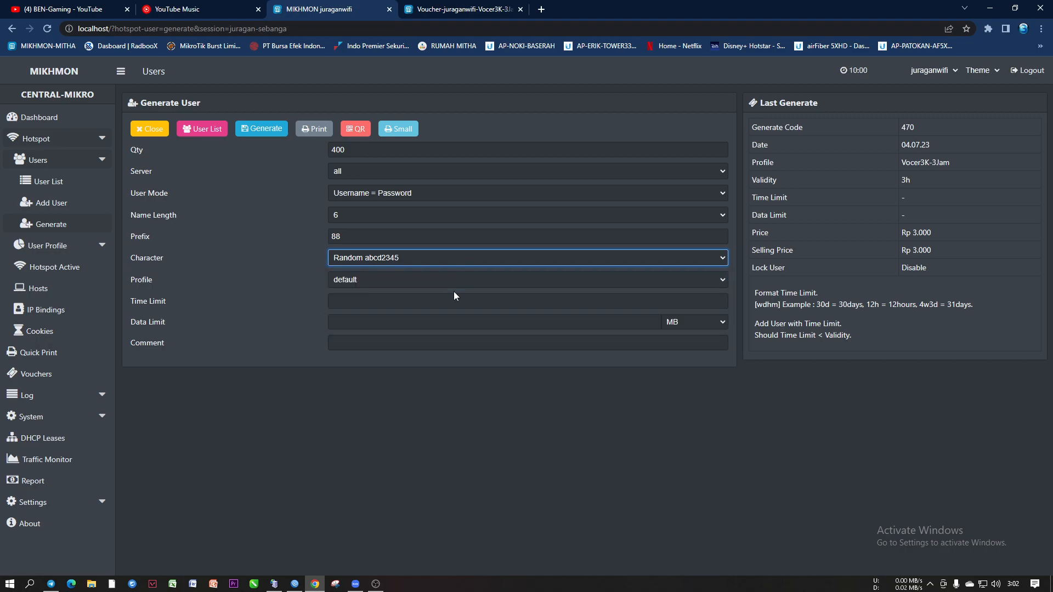
pyautogui.click(379, 255)
pyautogui.click(383, 282)
pyautogui.click(371, 258)
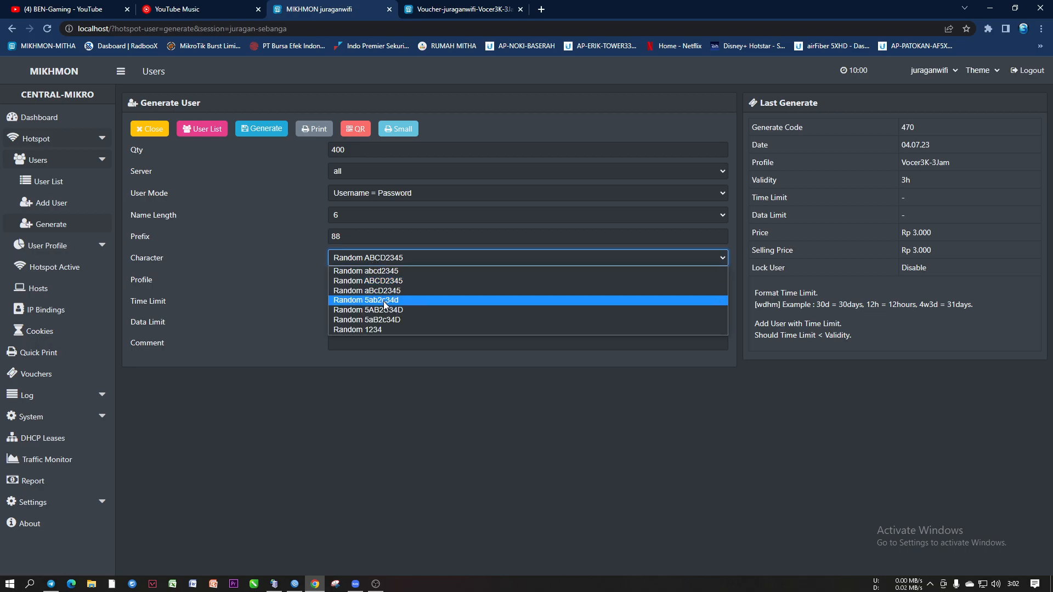
pyautogui.click(381, 295)
pyautogui.click(390, 256)
pyautogui.click(398, 308)
pyautogui.click(386, 259)
pyautogui.click(385, 330)
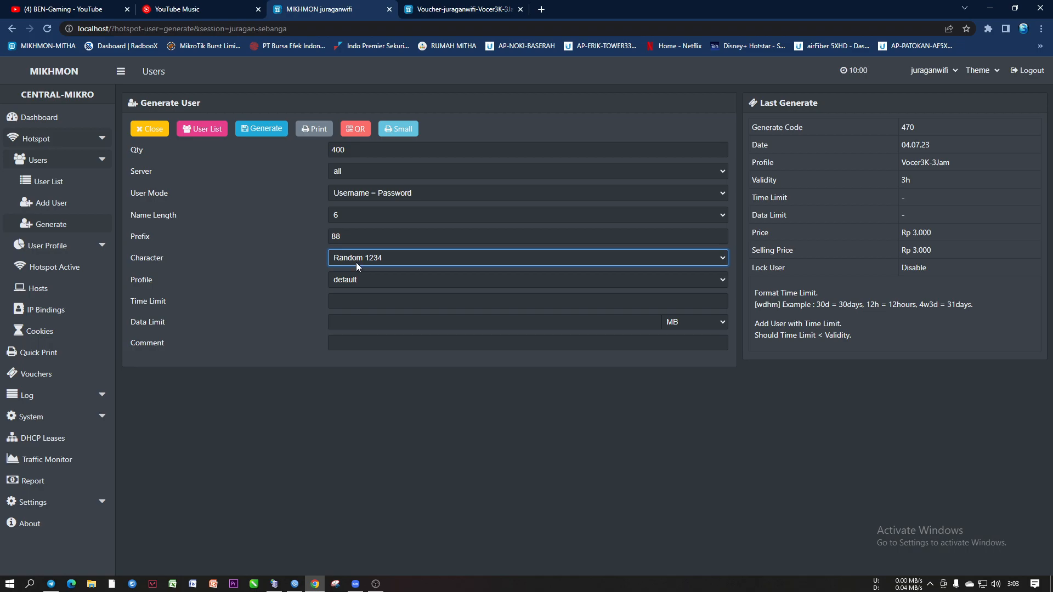
# Change the voucher prefix from 88 to 81
pyautogui.click(354, 237)
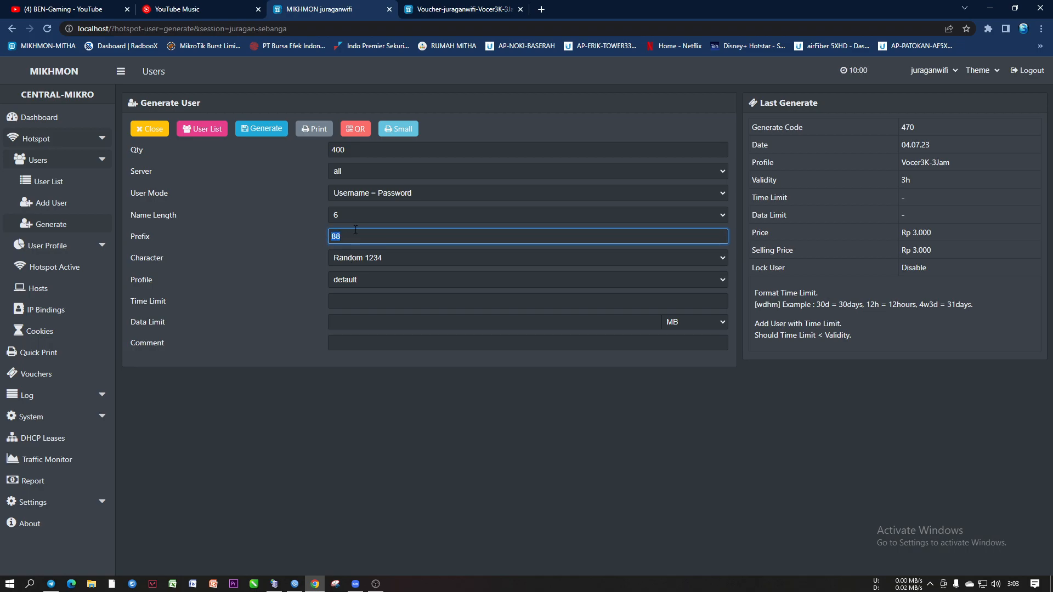
pyautogui.press('BackSpace')
pyautogui.write('81')
# Set name length to 7, then put it back to 6
pyautogui.click(343, 216)
pyautogui.click(341, 275)
pyautogui.press('Tab')
pyautogui.click(344, 215)
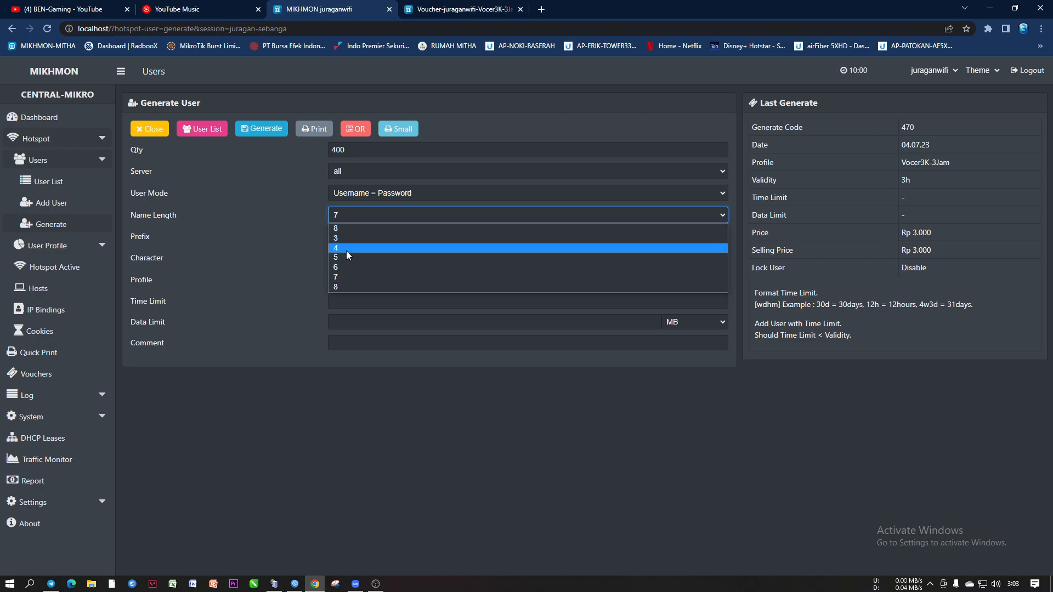
pyautogui.click(346, 267)
# Trim the prefix from 81 down to 8
pyautogui.doubleClick(344, 237)
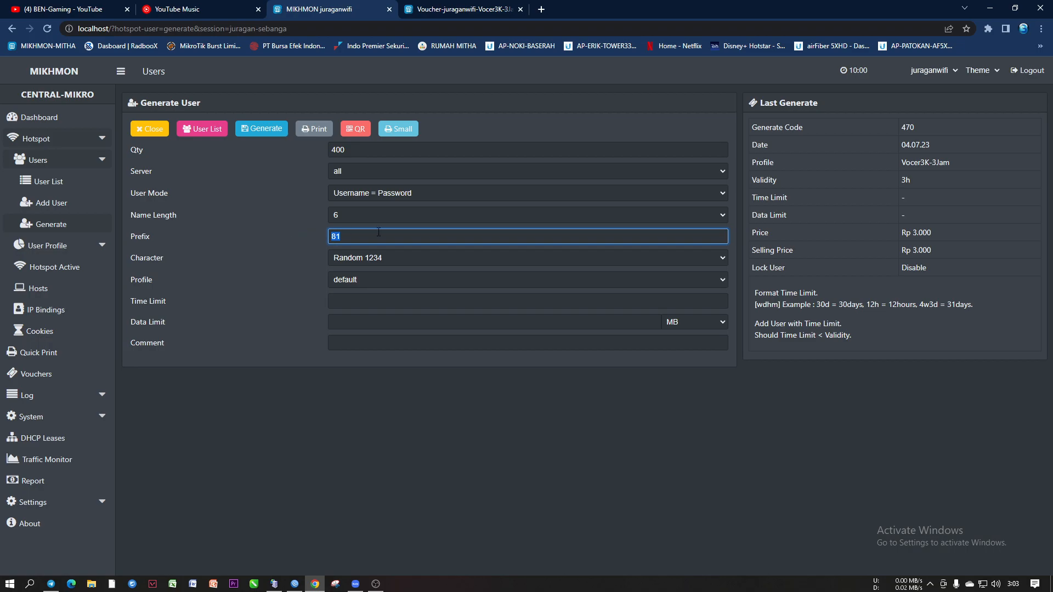
pyautogui.click(345, 236)
pyautogui.press('BackSpace')
pyautogui.press('BackSpace')
pyautogui.press('BackSpace')
# Enter 7 in the Prefix field in place of 8
pyautogui.write('7')
pyautogui.click(355, 235)
pyautogui.click(343, 255)
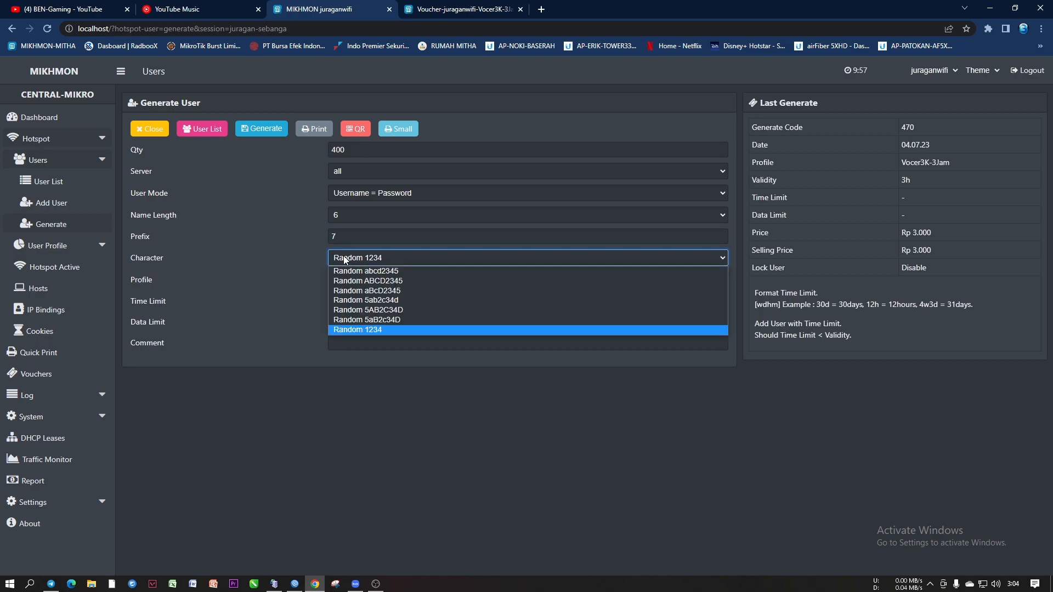
# Check the character set and name length lists, leaving name length 6 and Random 1234
pyautogui.click(305, 256)
pyautogui.click(346, 212)
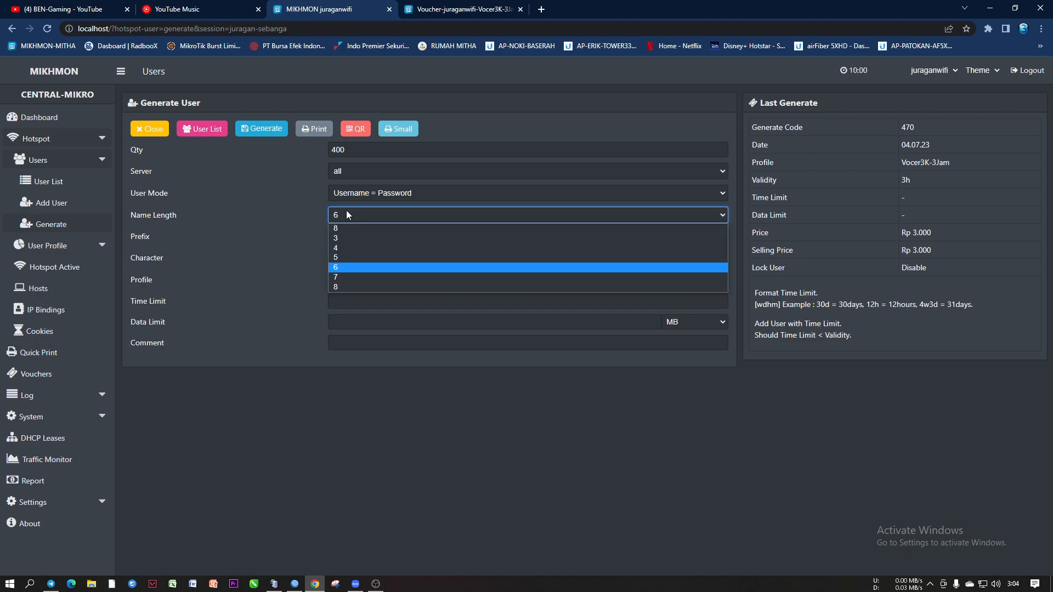
pyautogui.click(305, 229)
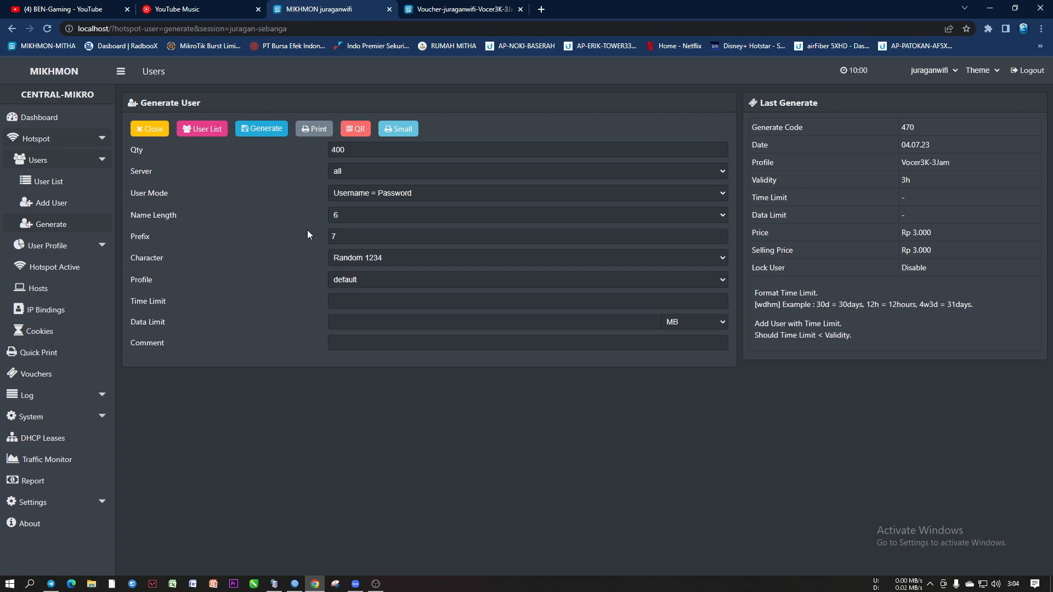
pyautogui.click(362, 258)
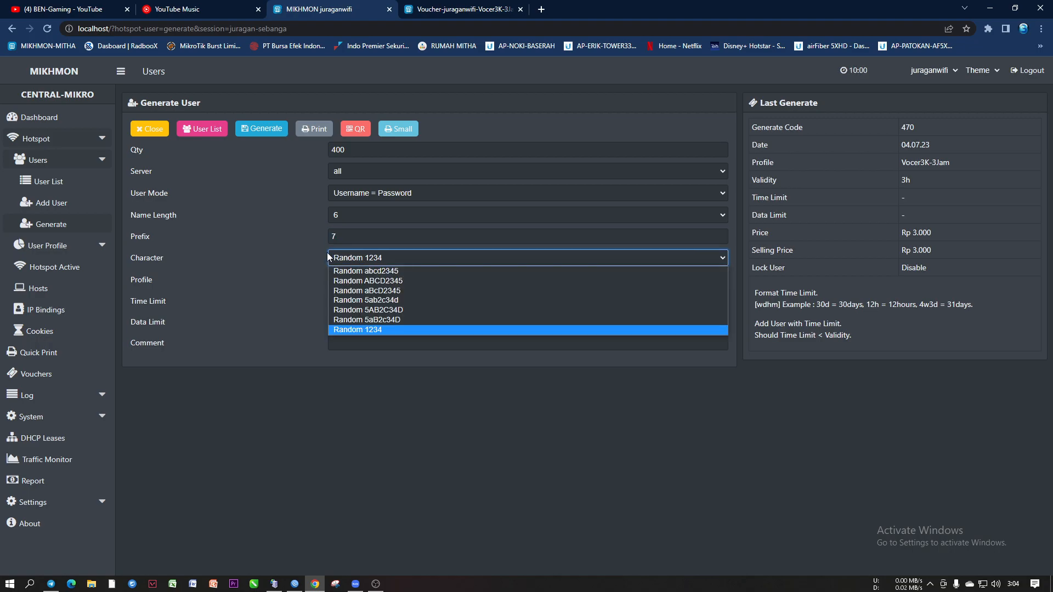
pyautogui.click(301, 253)
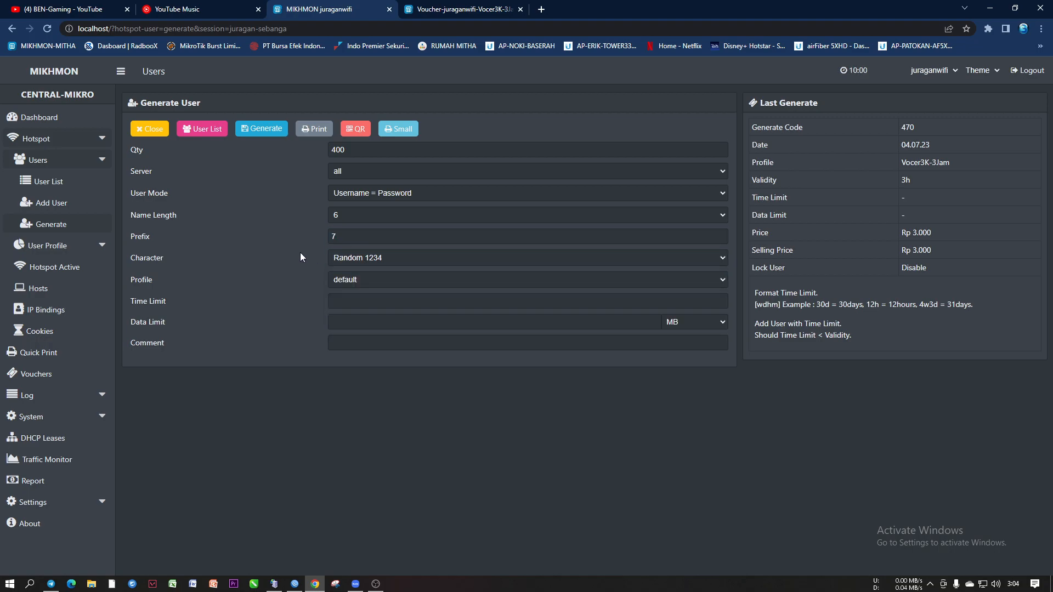
pyautogui.click(344, 214)
pyautogui.click(286, 219)
pyautogui.click(345, 257)
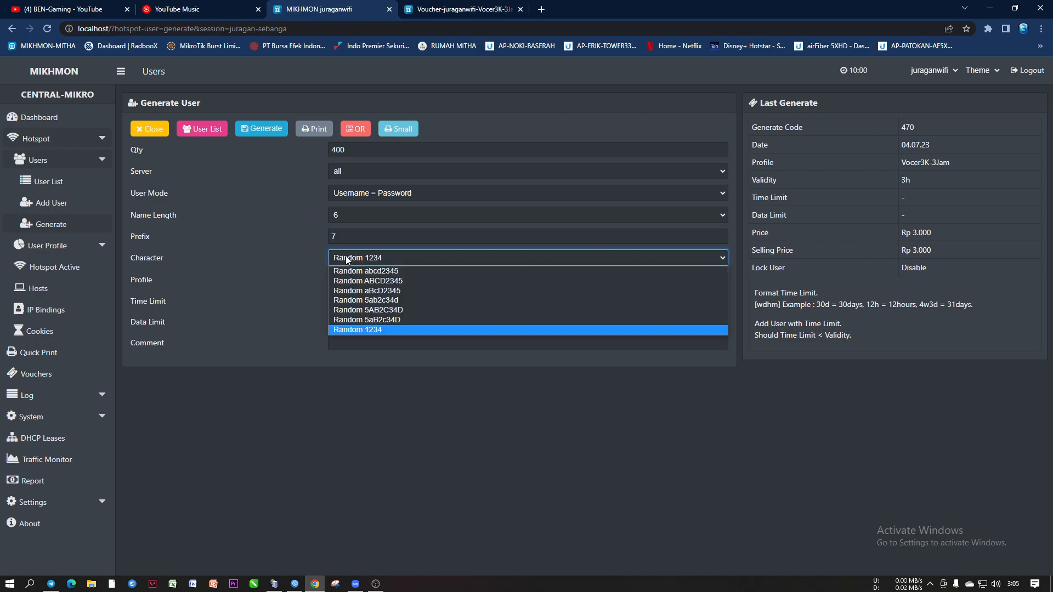
pyautogui.click(298, 268)
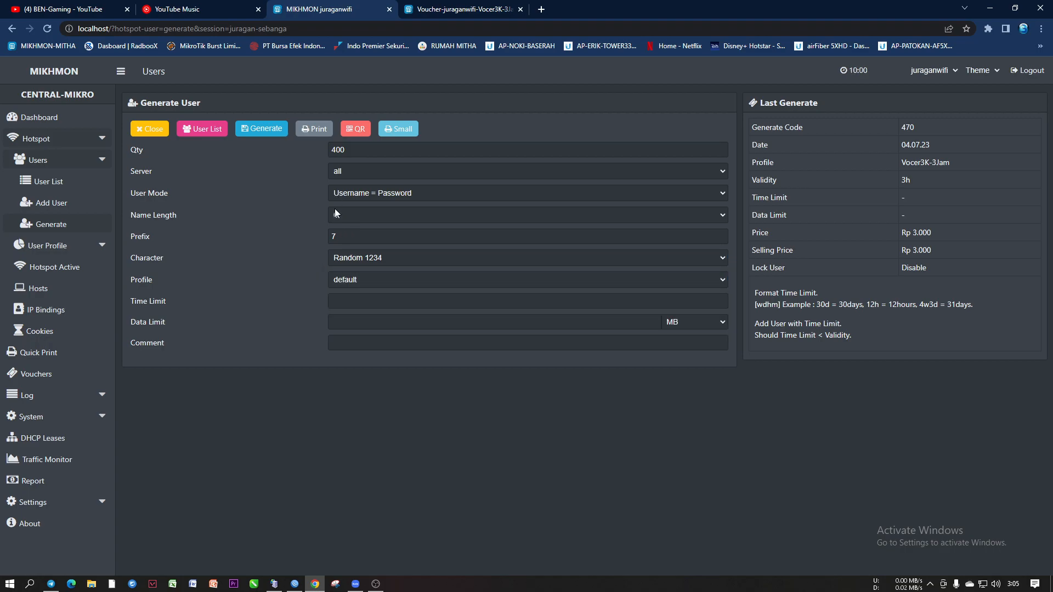
# Switch the character set to Random 5ab2c34d and set the prefix to 8
pyautogui.click(359, 257)
pyautogui.click(365, 281)
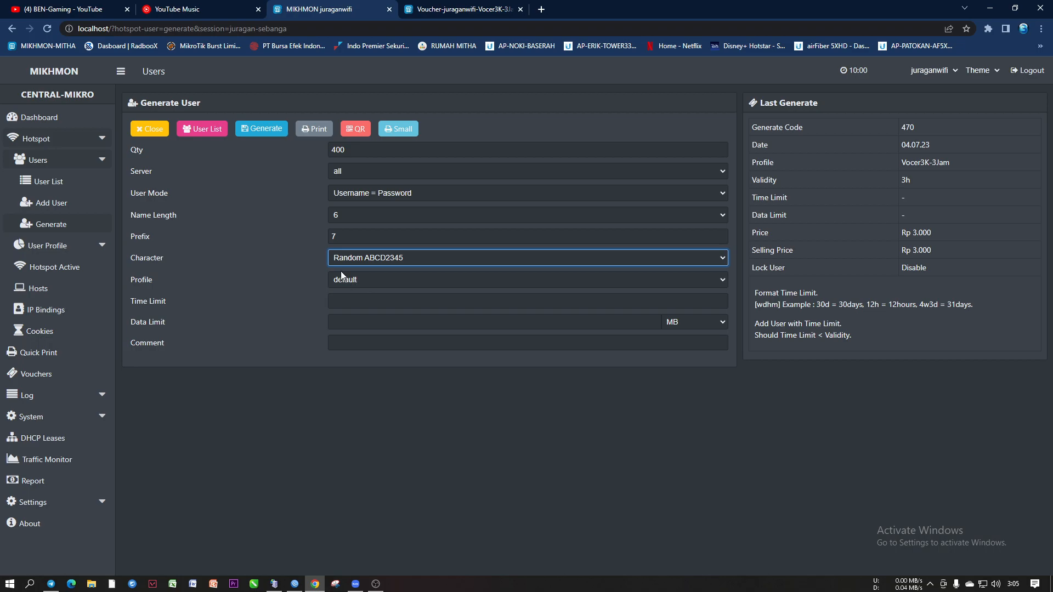
pyautogui.click(355, 258)
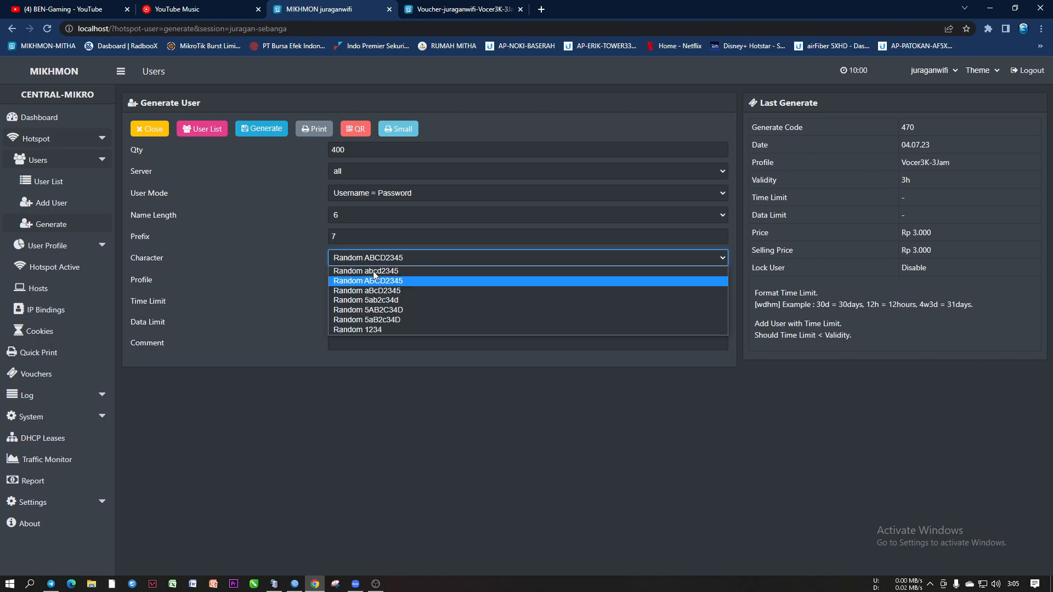
pyautogui.click(384, 301)
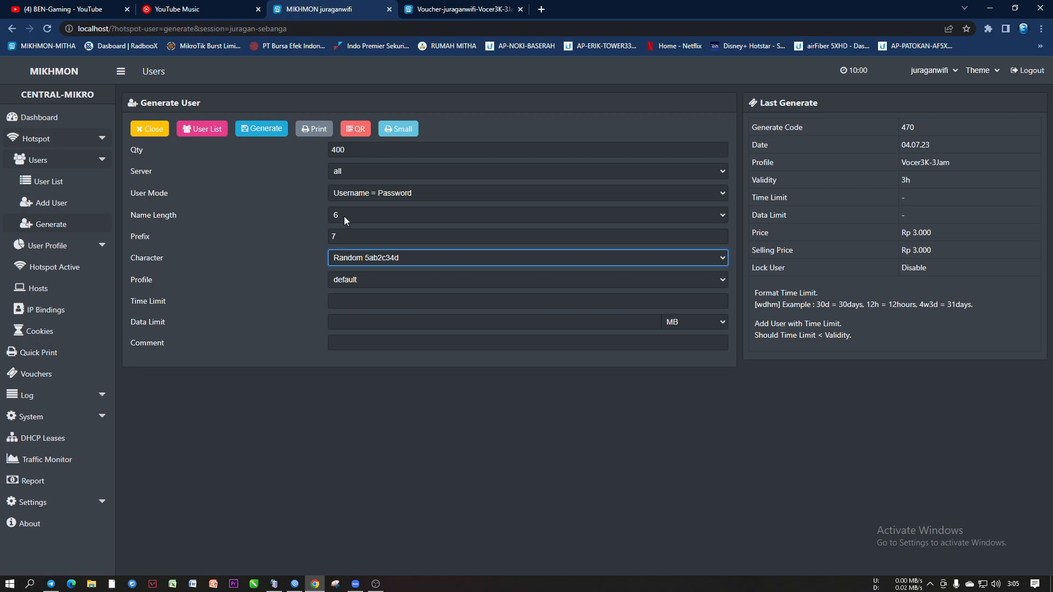
pyautogui.hotkey('shift', 'Tab')
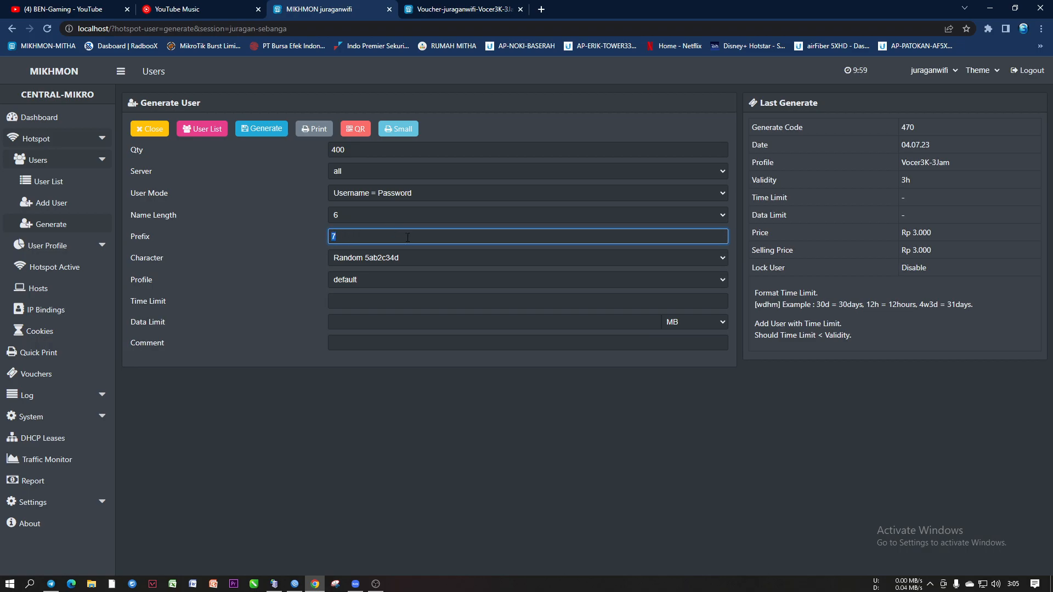
pyautogui.write('8')
# Save batch vc-470's 400-voucher print page as a PDF, then close that tab
pyautogui.click(367, 257)
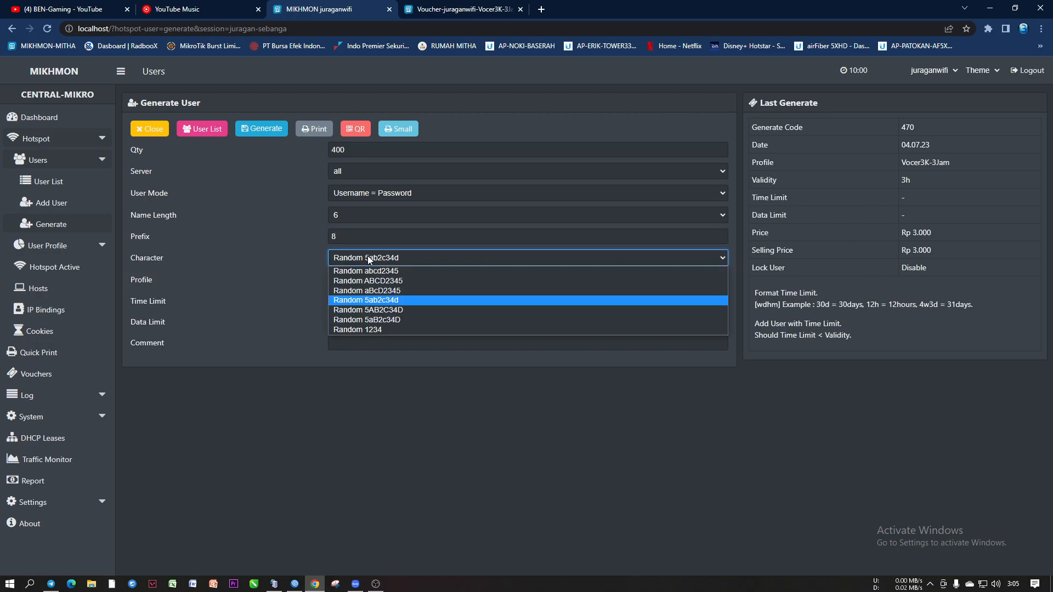
pyautogui.click(269, 268)
pyautogui.click(458, 9)
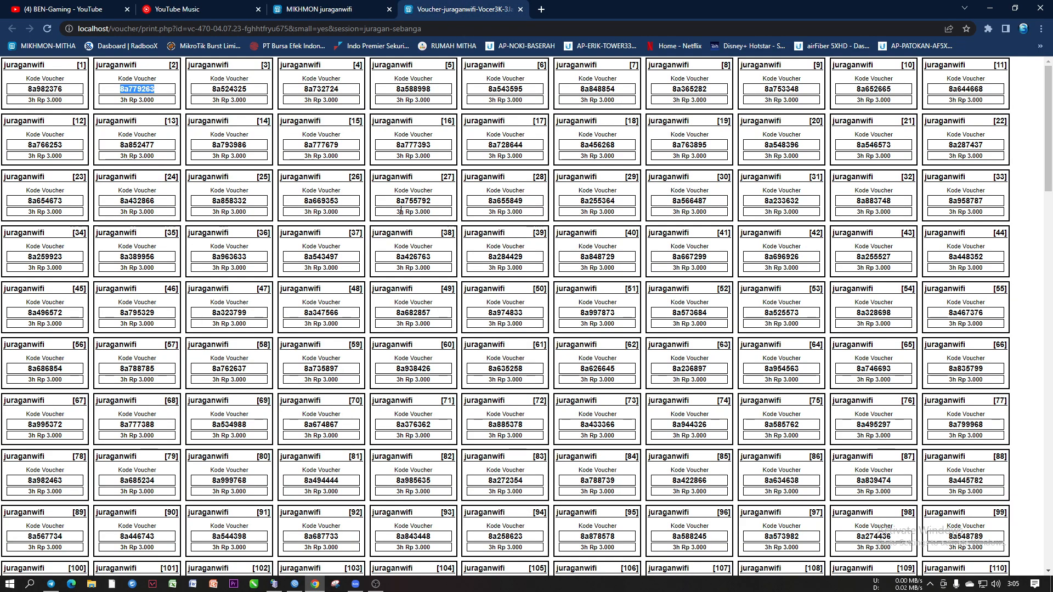
pyautogui.hotkey('ctrl', 'p')
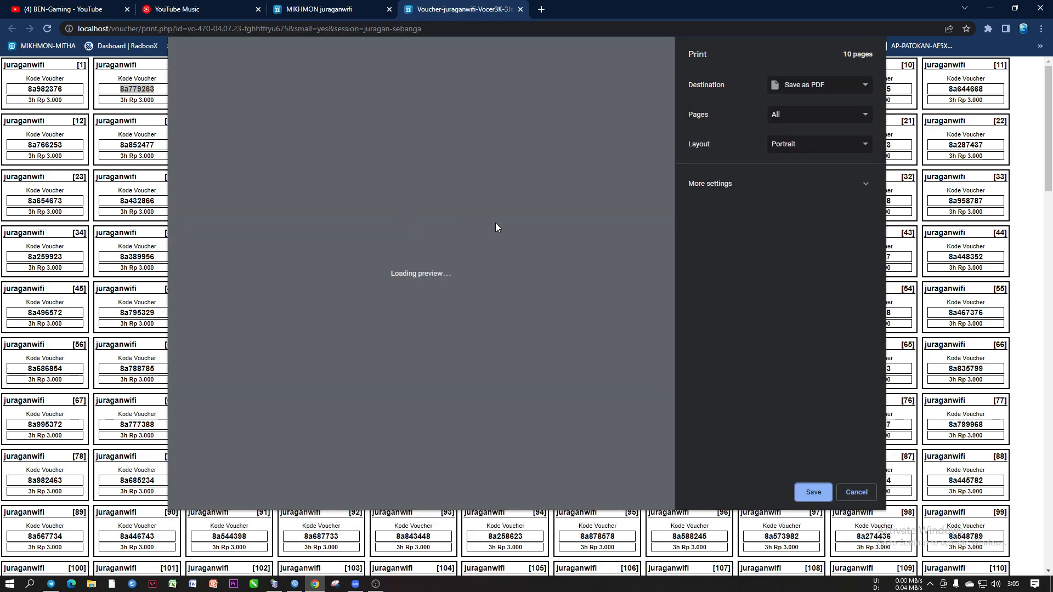
pyautogui.moveTo(663, 74); pyautogui.dragTo(666, 482)
pyautogui.click(806, 496)
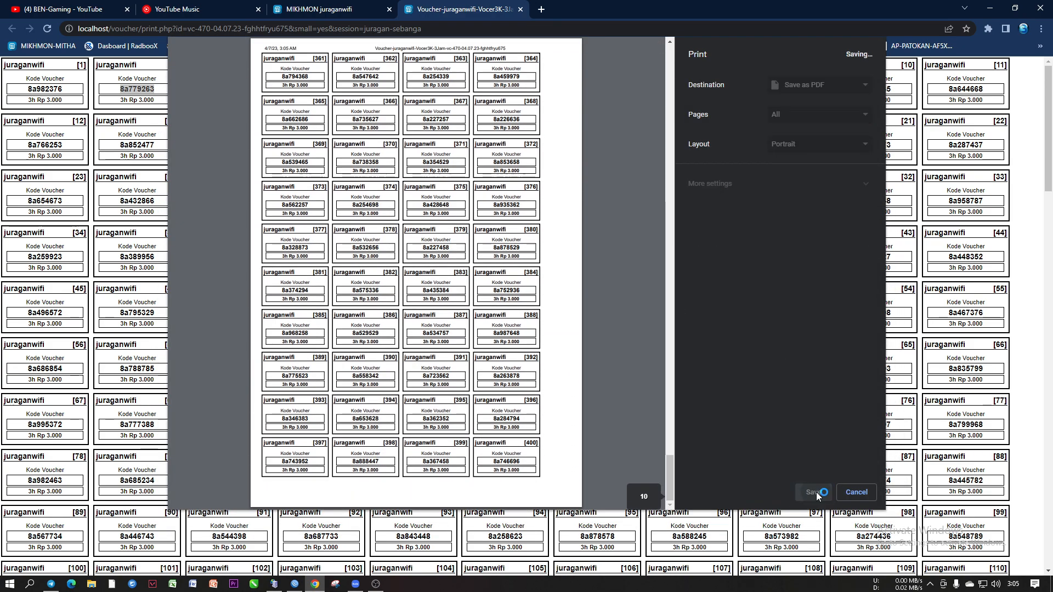
pyautogui.click(641, 402)
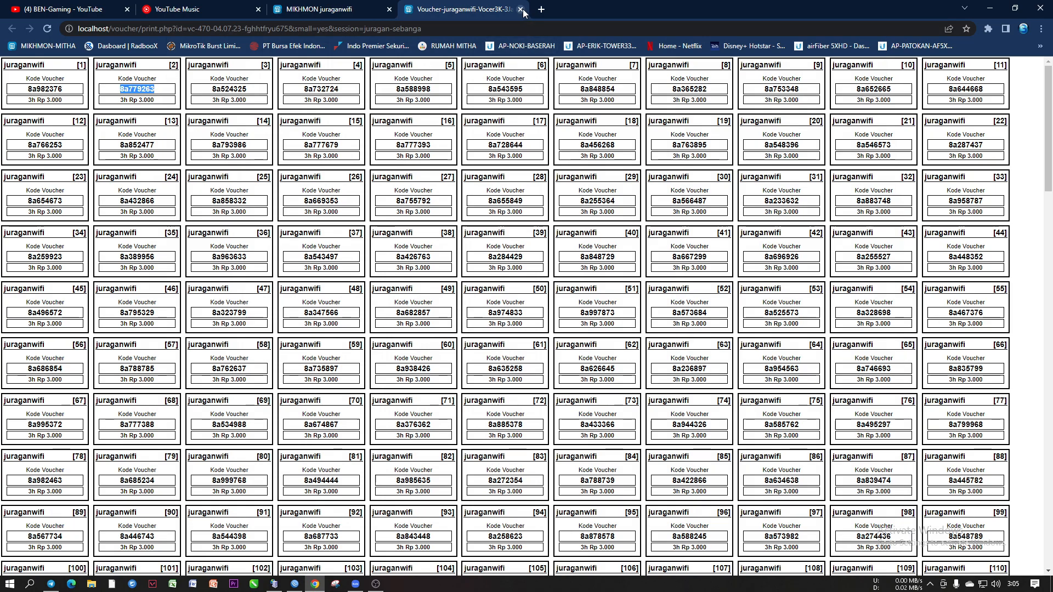
pyautogui.click(520, 10)
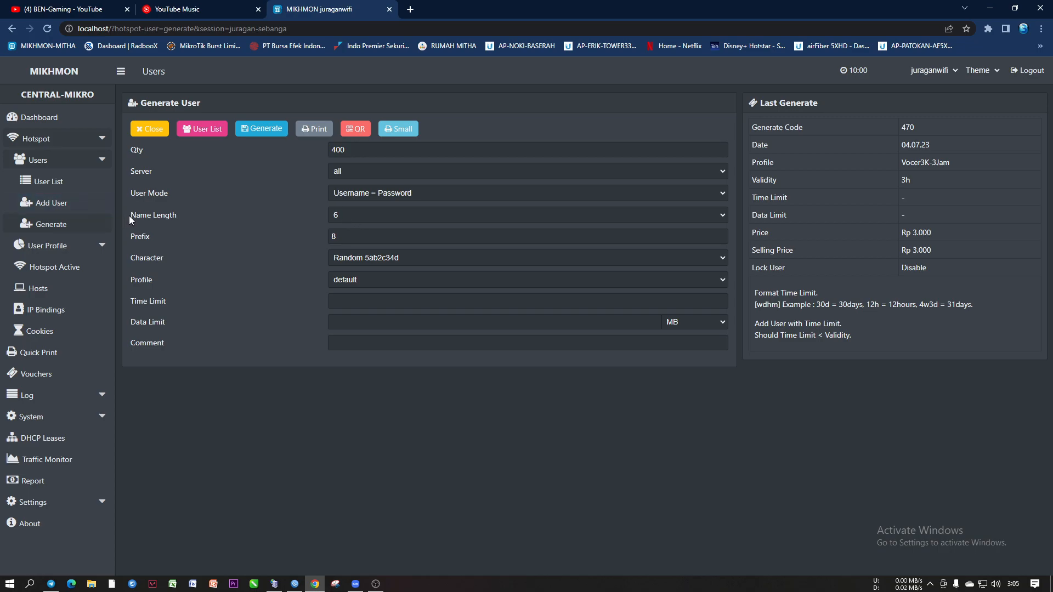
pyautogui.moveTo(129, 216); pyautogui.dragTo(190, 220)
pyautogui.moveTo(130, 232); pyautogui.dragTo(173, 238)
pyautogui.click(372, 255)
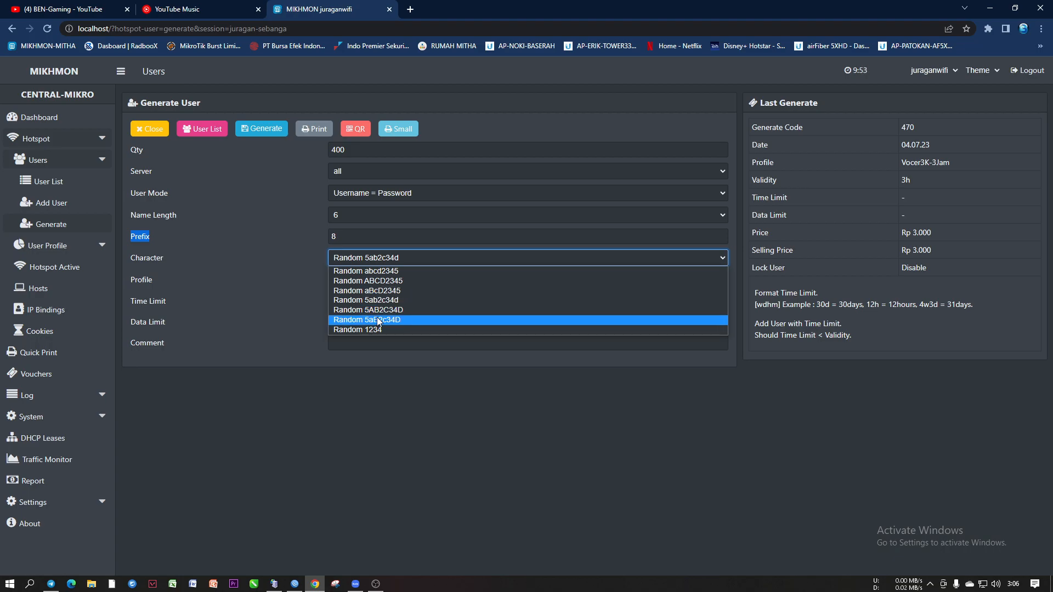
pyautogui.click(386, 337)
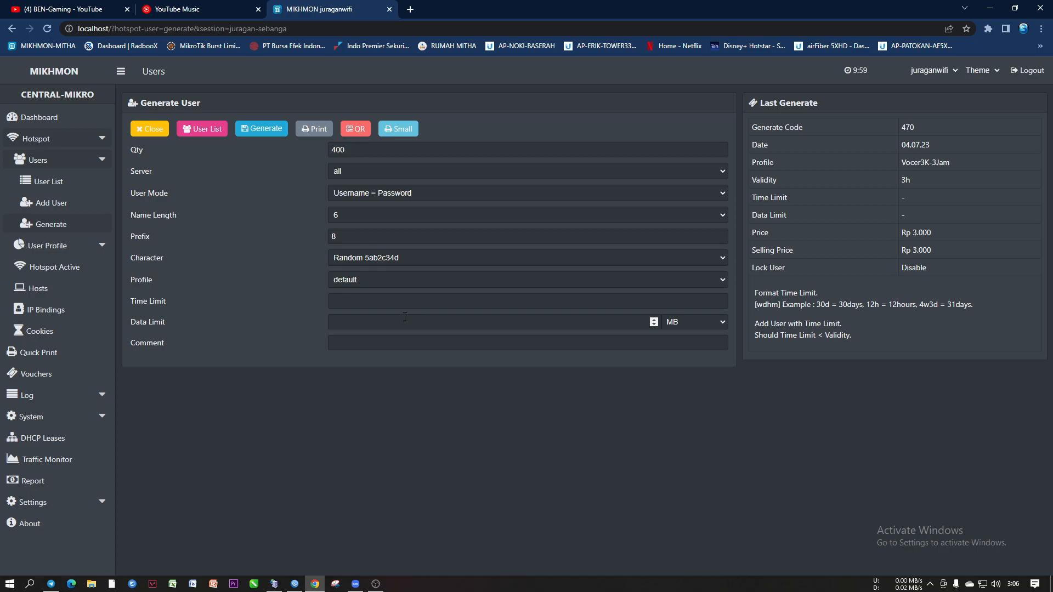